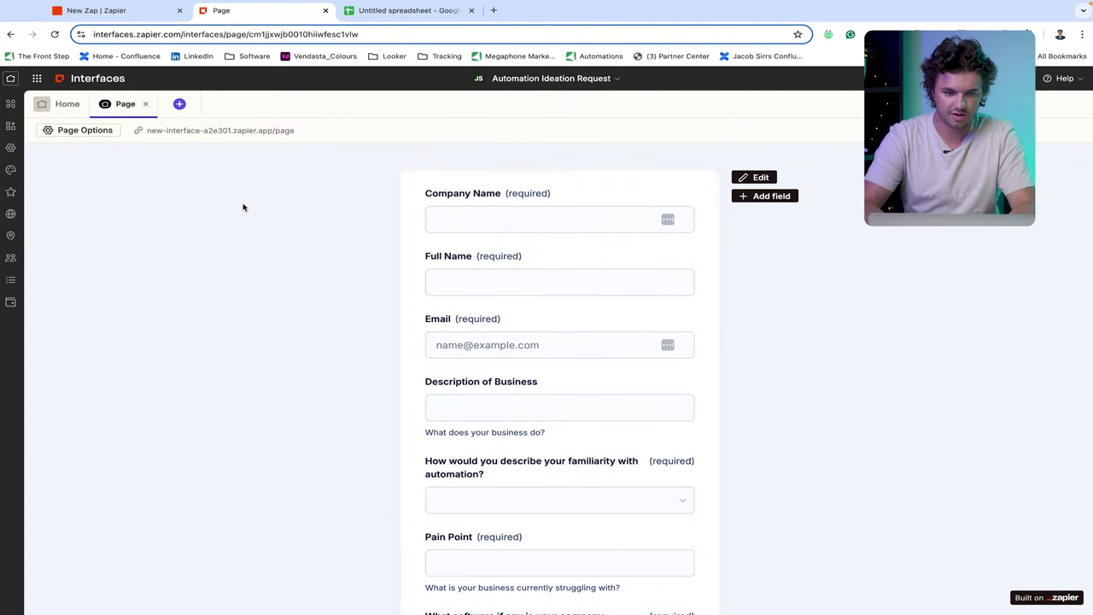
{"action": "scroll", "coordinate": [434, 319], "scroll_direction": "down", "scroll_amount": 1}
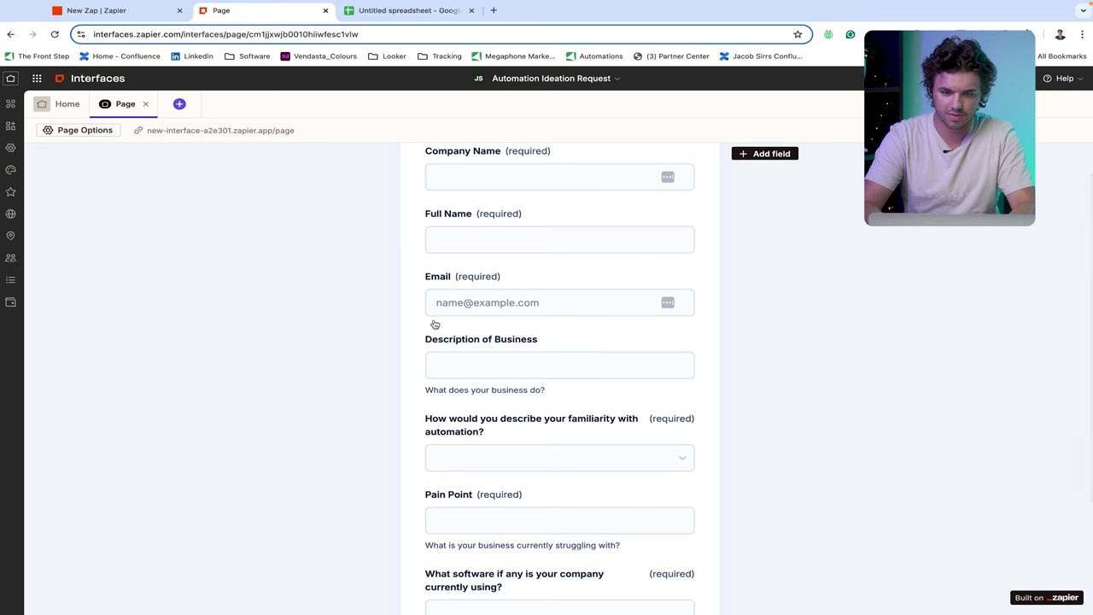
{"action": "scroll", "coordinate": [433, 326], "scroll_direction": "up", "scroll_amount": 1}
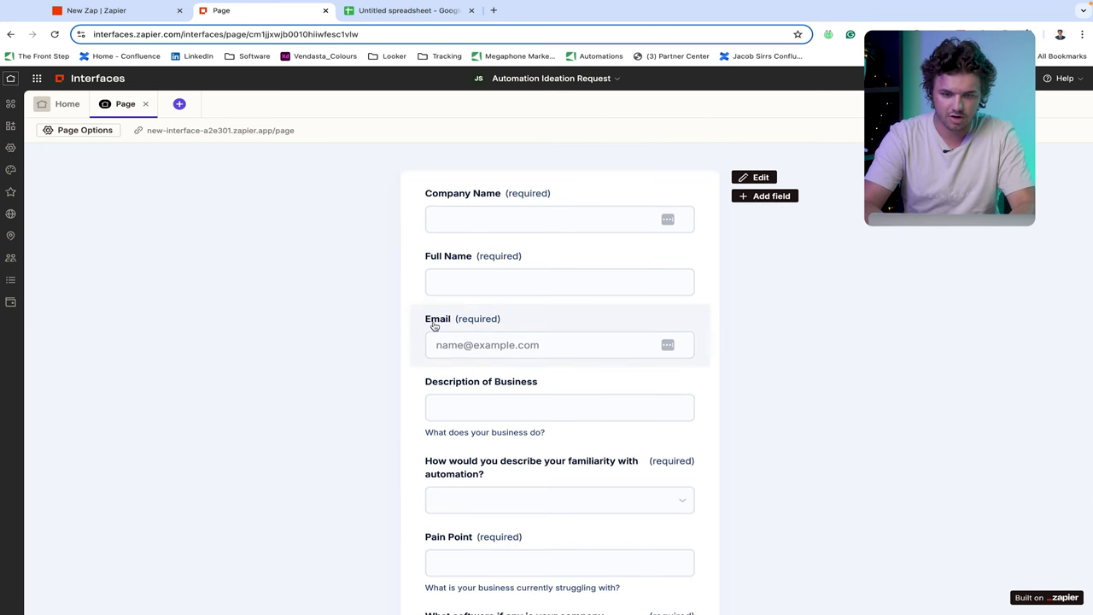
{"action": "scroll", "coordinate": [434, 325], "scroll_direction": "down", "scroll_amount": 1}
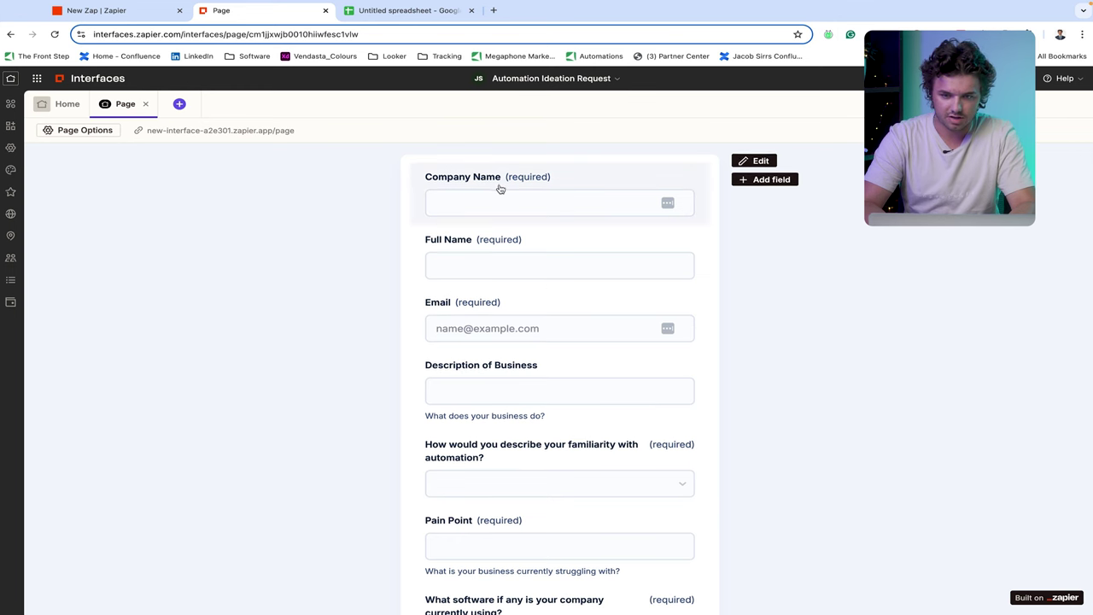
{"action": "scroll", "coordinate": [500, 187], "scroll_direction": "down", "scroll_amount": 1}
{"action": "scroll", "coordinate": [500, 189], "scroll_direction": "up", "scroll_amount": 1}
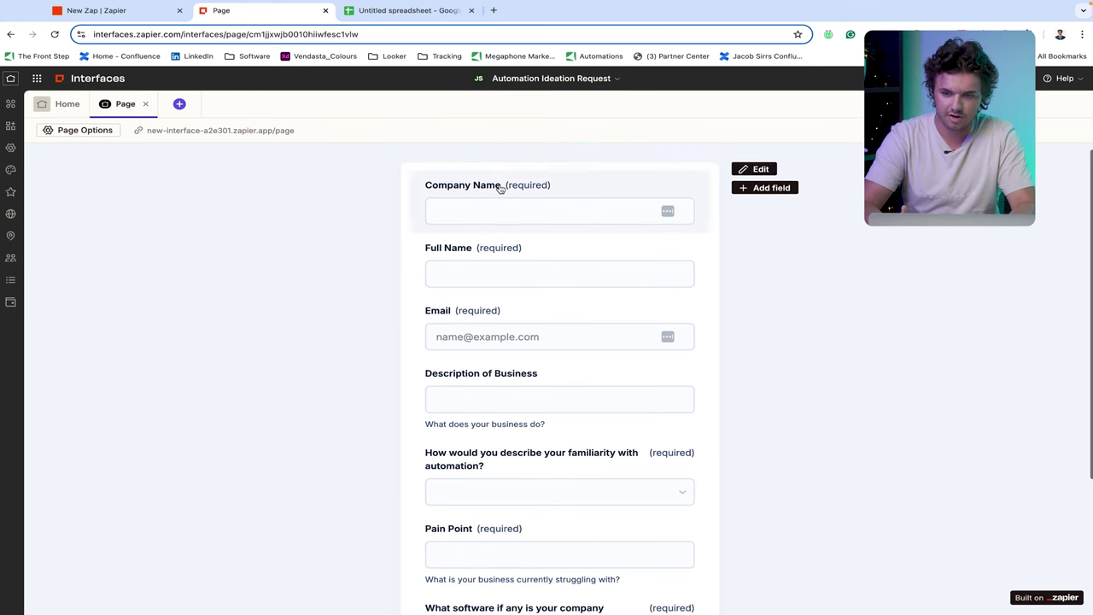
{"action": "scroll", "coordinate": [501, 189], "scroll_direction": "down", "scroll_amount": 1}
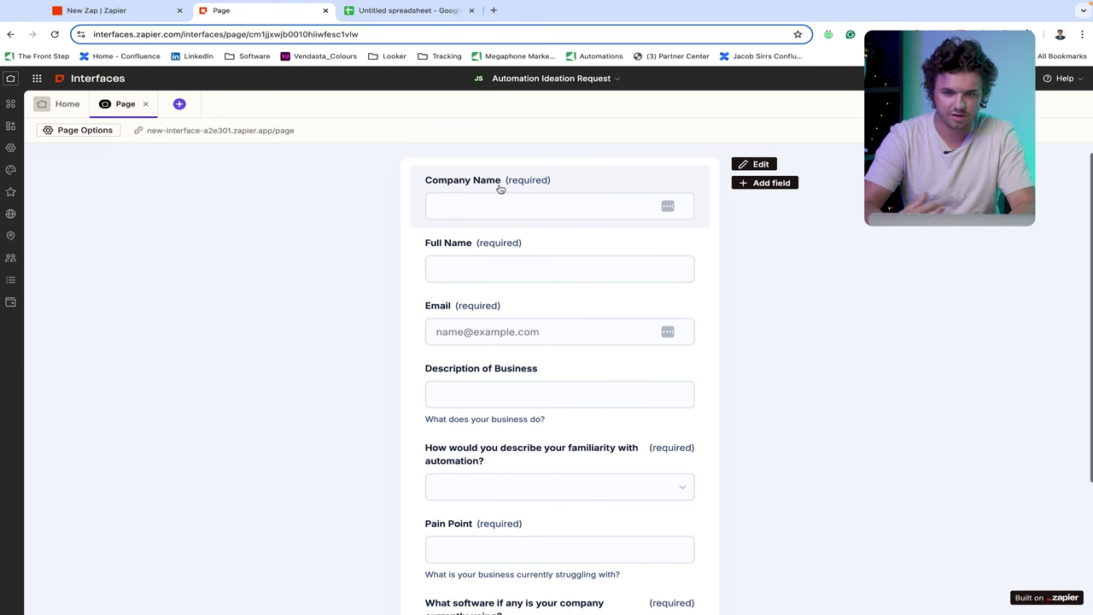
{"action": "scroll", "coordinate": [500, 188], "scroll_direction": "down", "scroll_amount": 1}
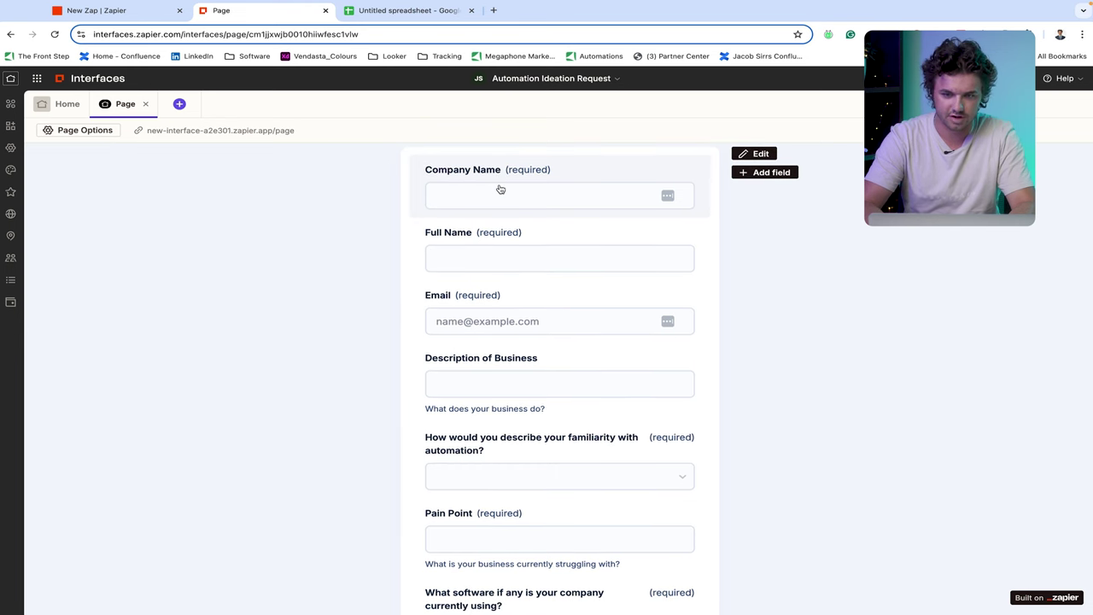
{"action": "scroll", "coordinate": [501, 189], "scroll_direction": "down", "scroll_amount": 1}
{"action": "scroll", "coordinate": [501, 189], "scroll_direction": "up", "scroll_amount": 1}
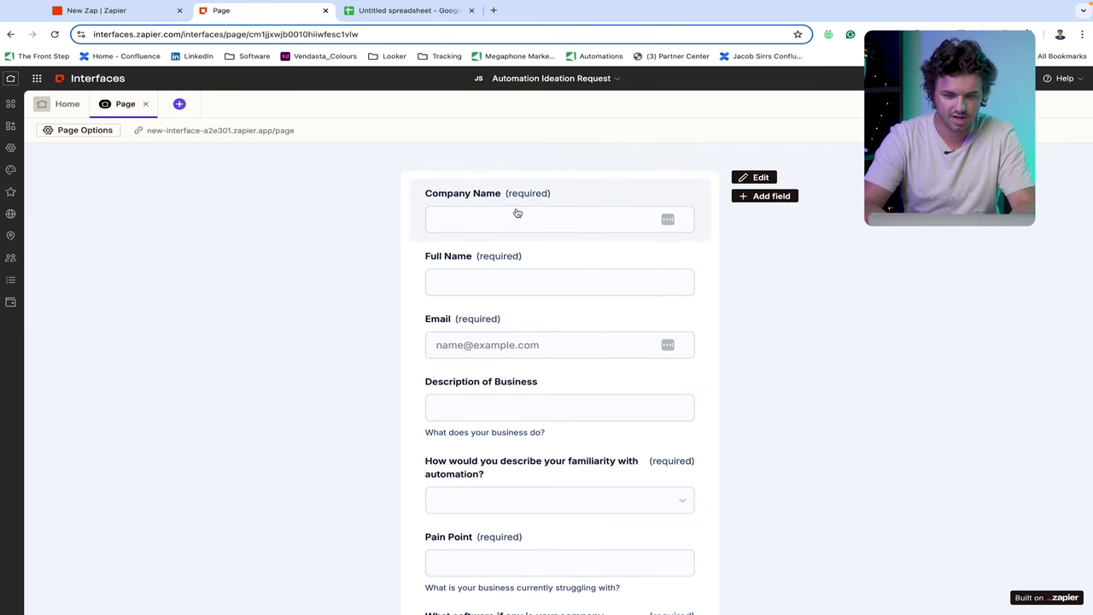
{"action": "scroll", "coordinate": [516, 214], "scroll_direction": "down", "scroll_amount": 1}
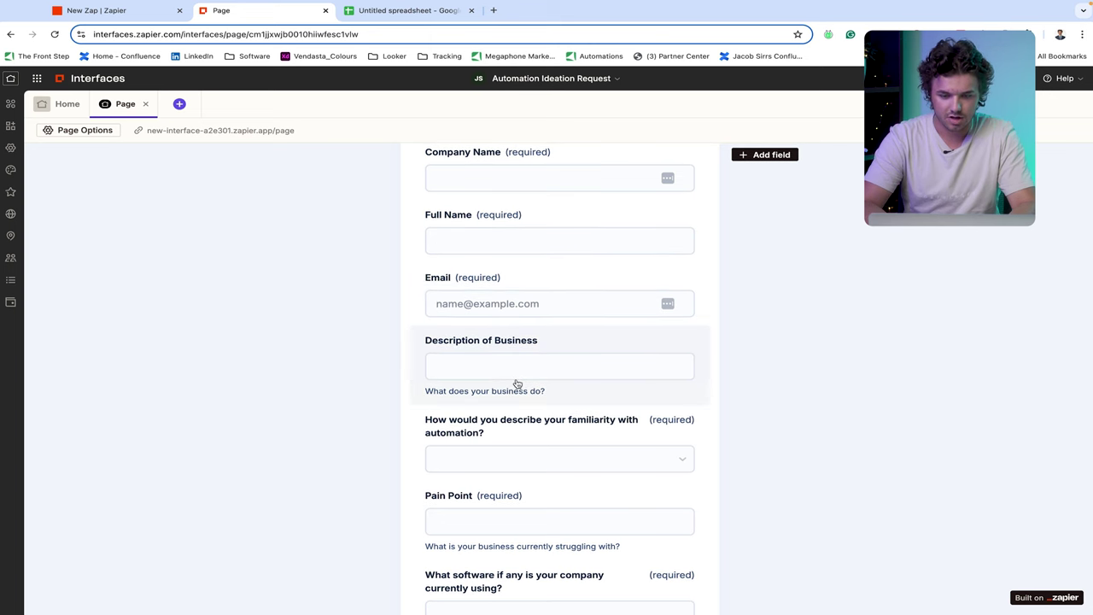
{"action": "scroll", "coordinate": [517, 384], "scroll_direction": "down", "scroll_amount": 2}
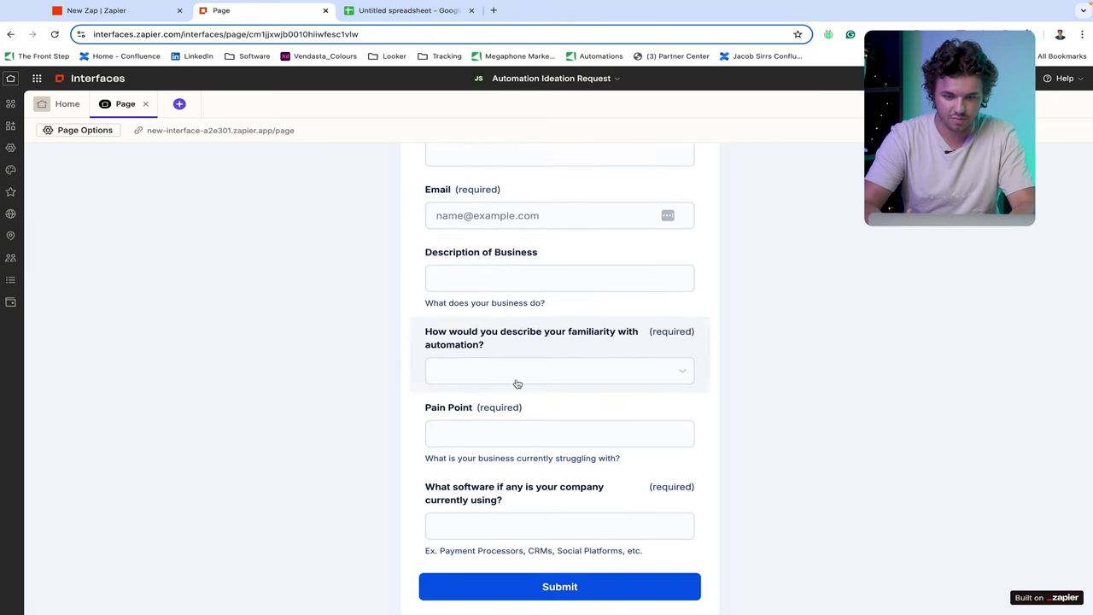
{"action": "scroll", "coordinate": [517, 384], "scroll_direction": "down", "scroll_amount": 1}
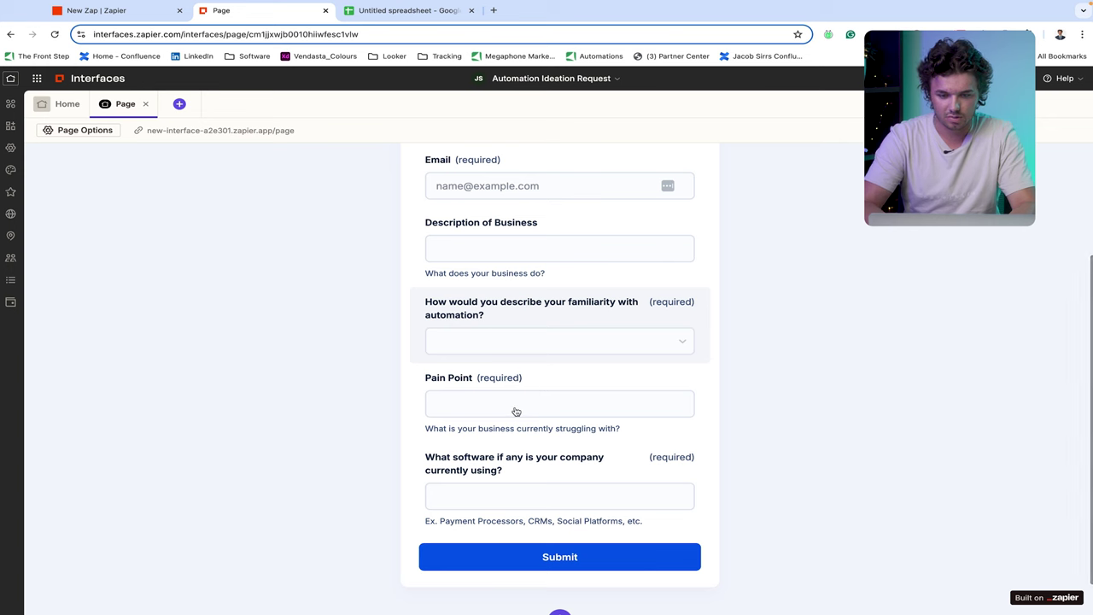
{"action": "scroll", "coordinate": [516, 411], "scroll_direction": "down", "scroll_amount": 1}
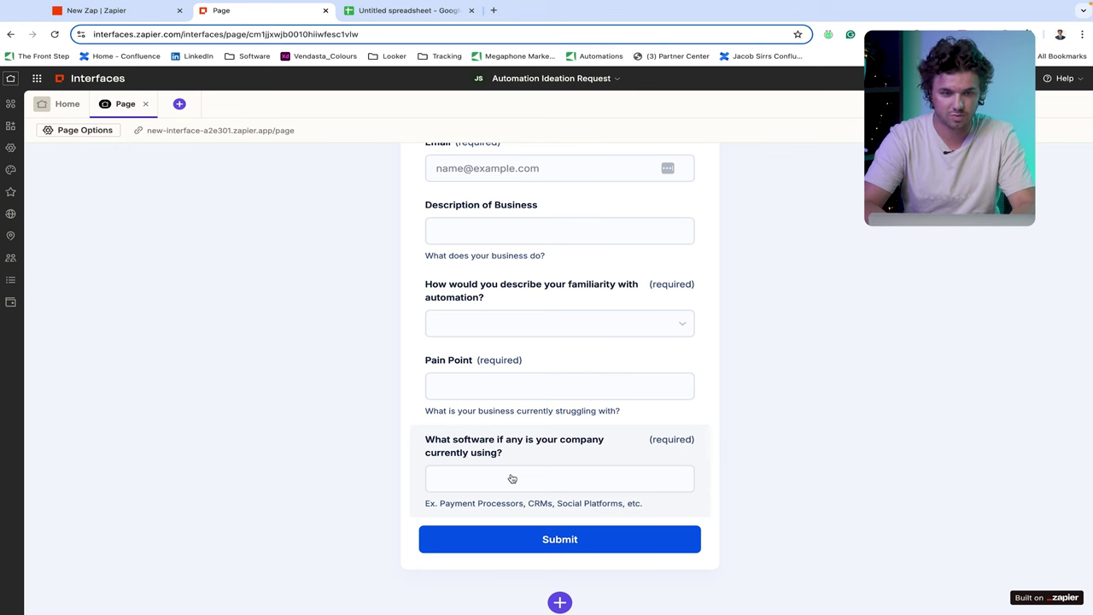
{"action": "scroll", "coordinate": [511, 482], "scroll_direction": "up", "scroll_amount": 3}
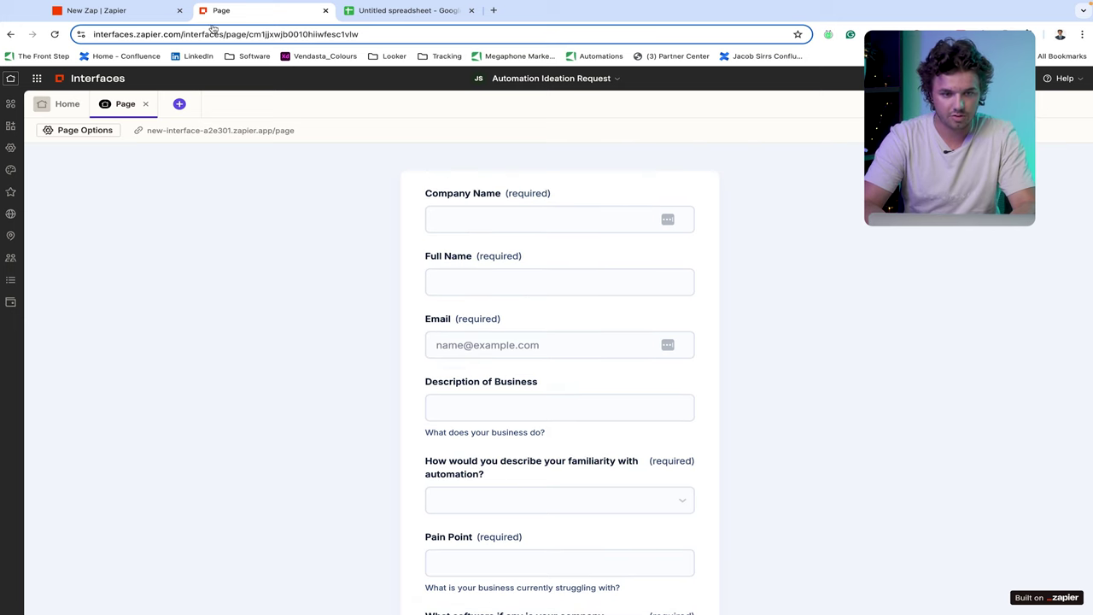
- Begin the new Zap's trigger with Zapier Interfaces, found by searching 'inter'
{"action": "left_click", "coordinate": [119, 12]}
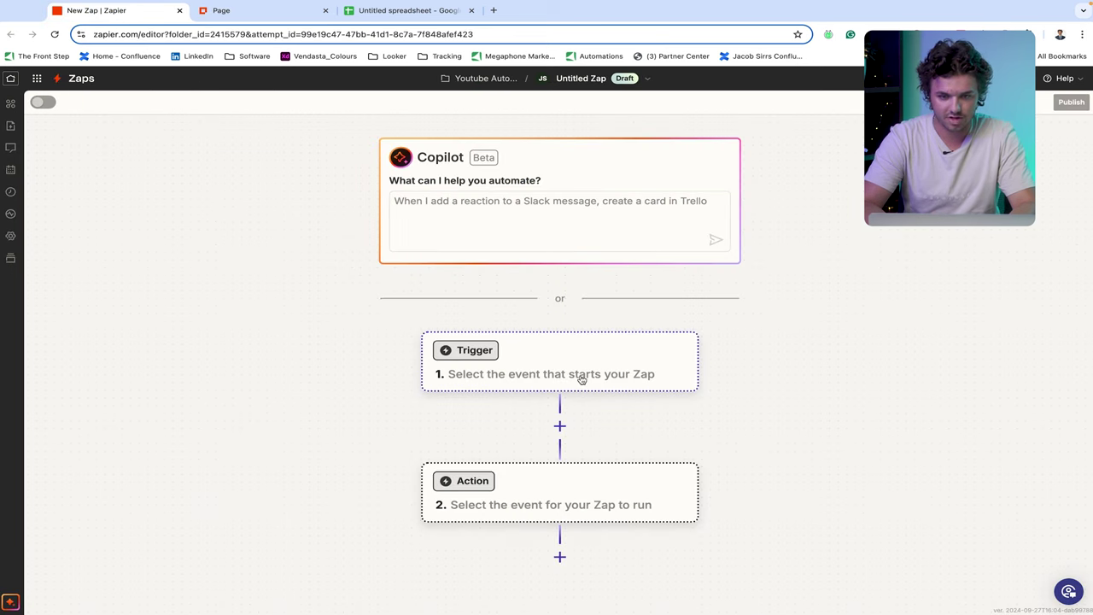
{"action": "left_click", "coordinate": [556, 371]}
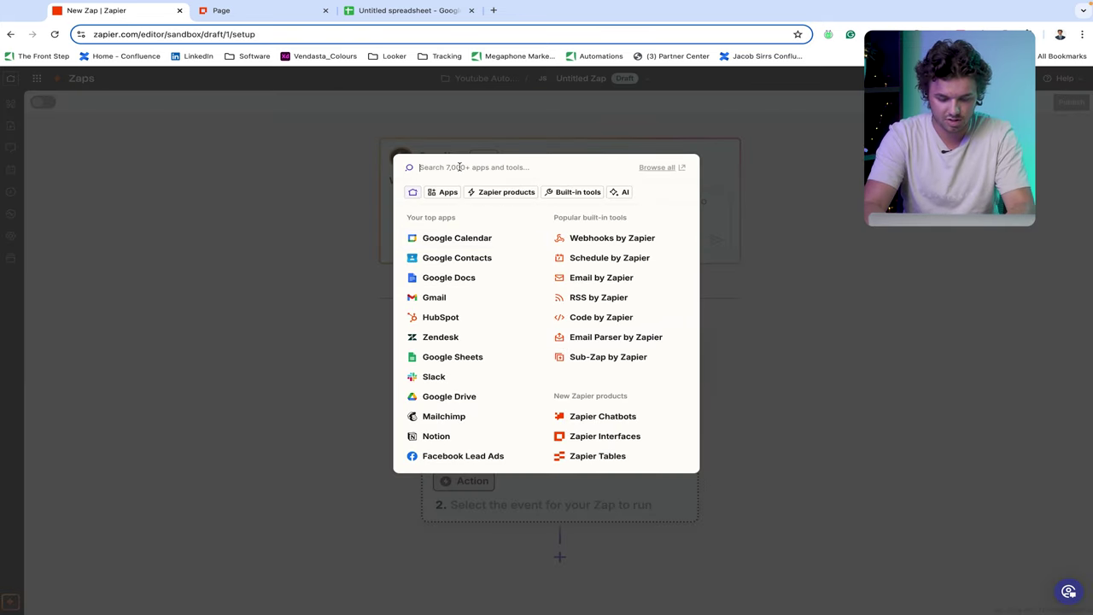
{"action": "type", "text": "inter"}
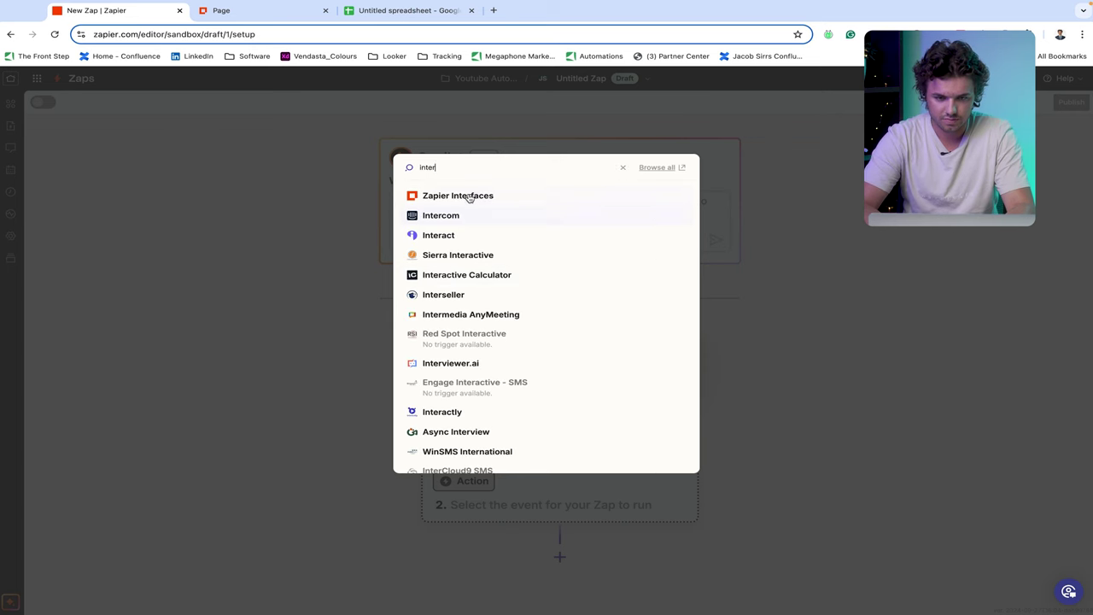
{"action": "left_click", "coordinate": [469, 198]}
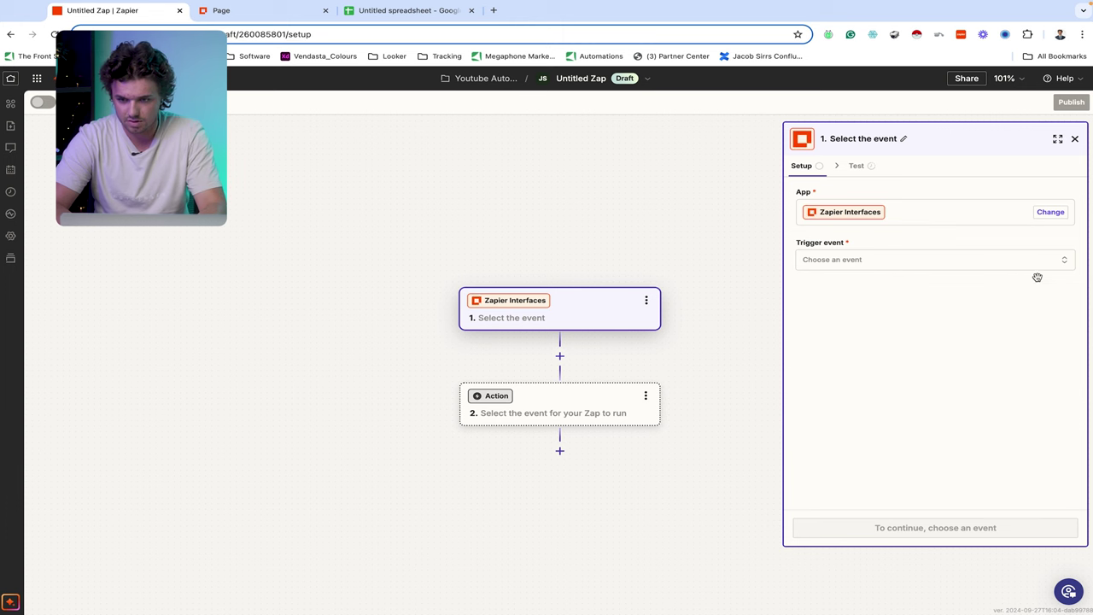
{"action": "left_click", "coordinate": [1067, 260]}
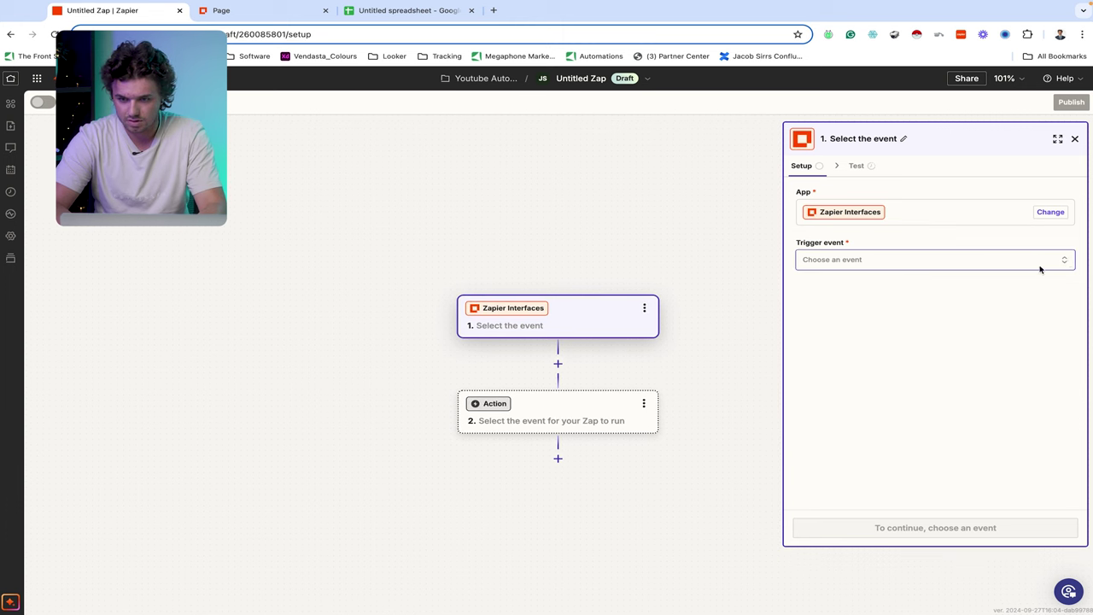
- Set the trigger event to Form Submission Created
{"action": "left_click", "coordinate": [1030, 265]}
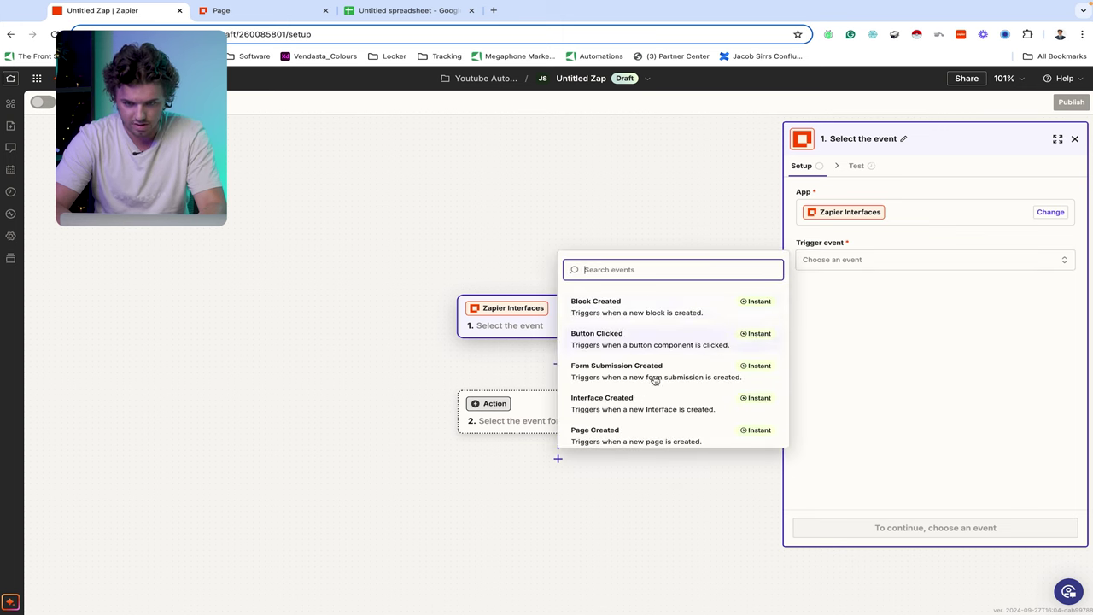
{"action": "left_click", "coordinate": [660, 404]}
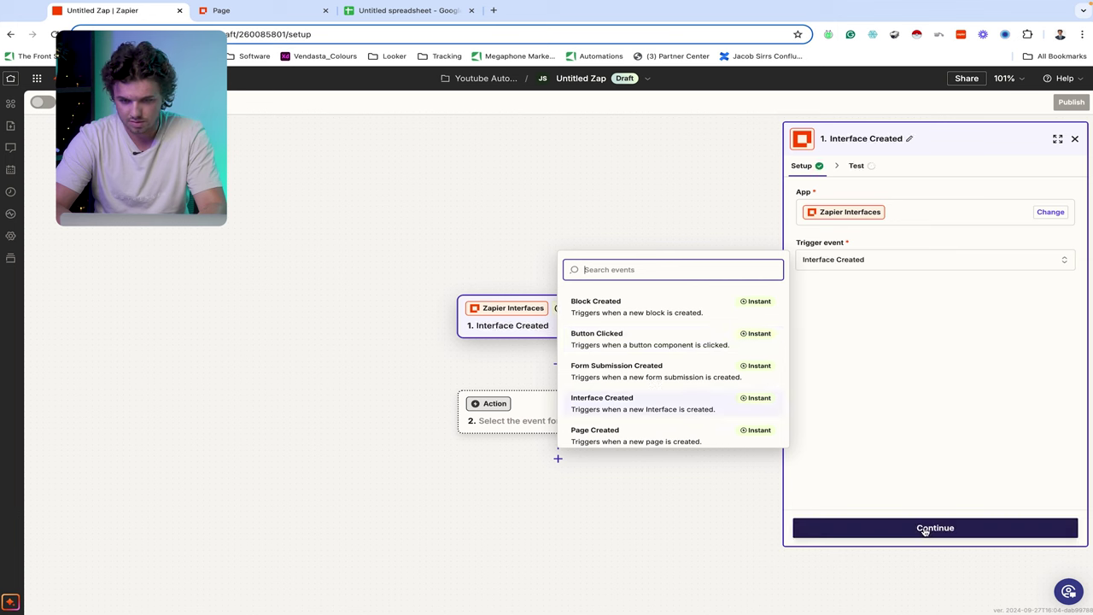
{"action": "left_click", "coordinate": [676, 377]}
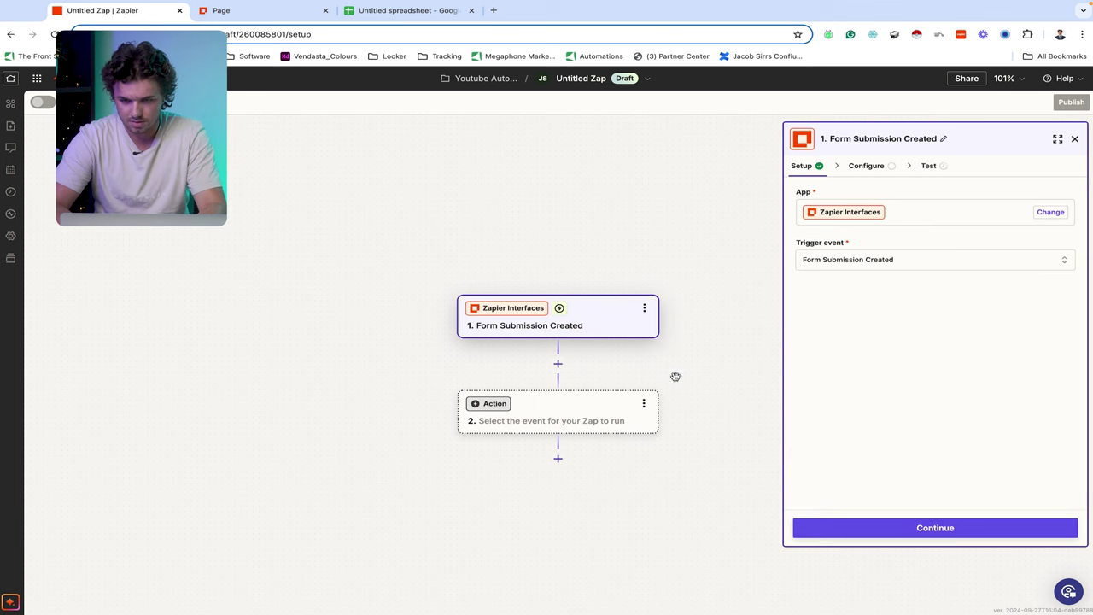
{"action": "left_click", "coordinate": [947, 527]}
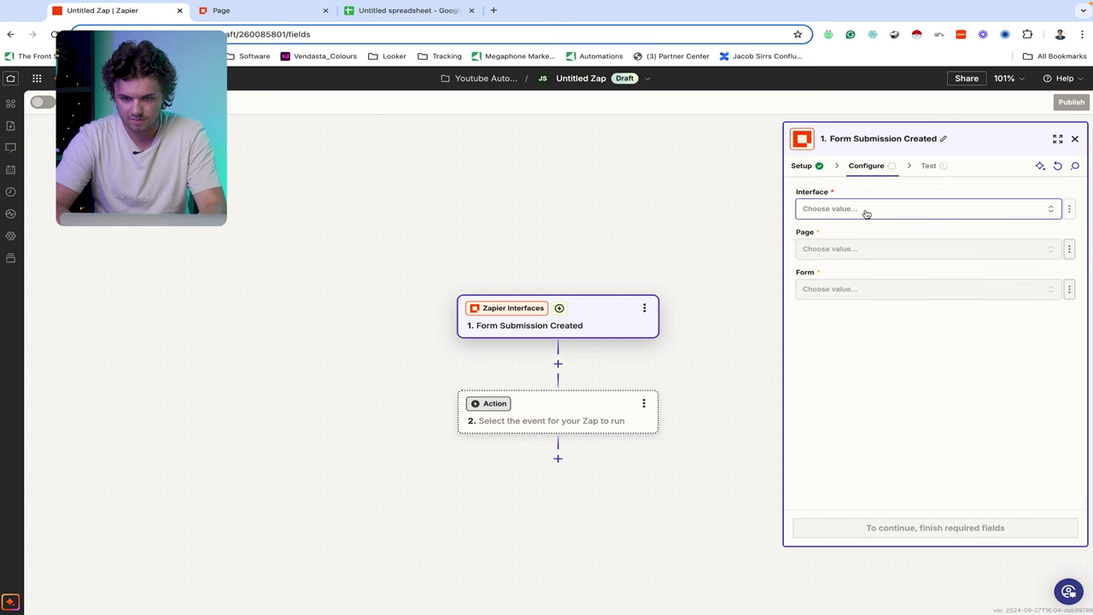
- Point the trigger at the Automation Ideation Request interface, its Page page and form, then continue
{"action": "left_click", "coordinate": [865, 212]}
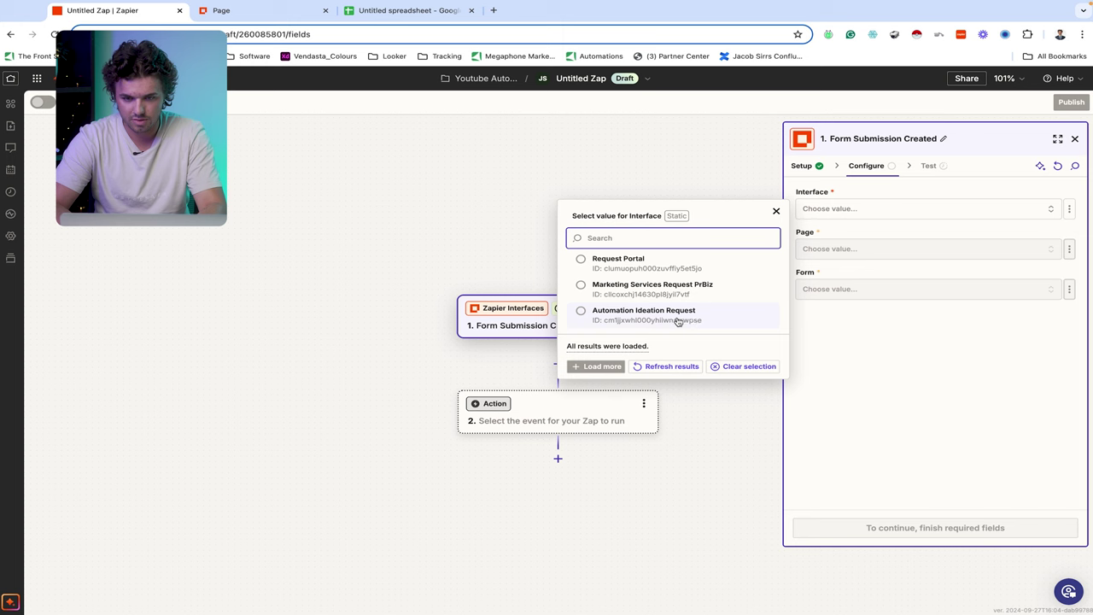
{"action": "left_click", "coordinate": [693, 320]}
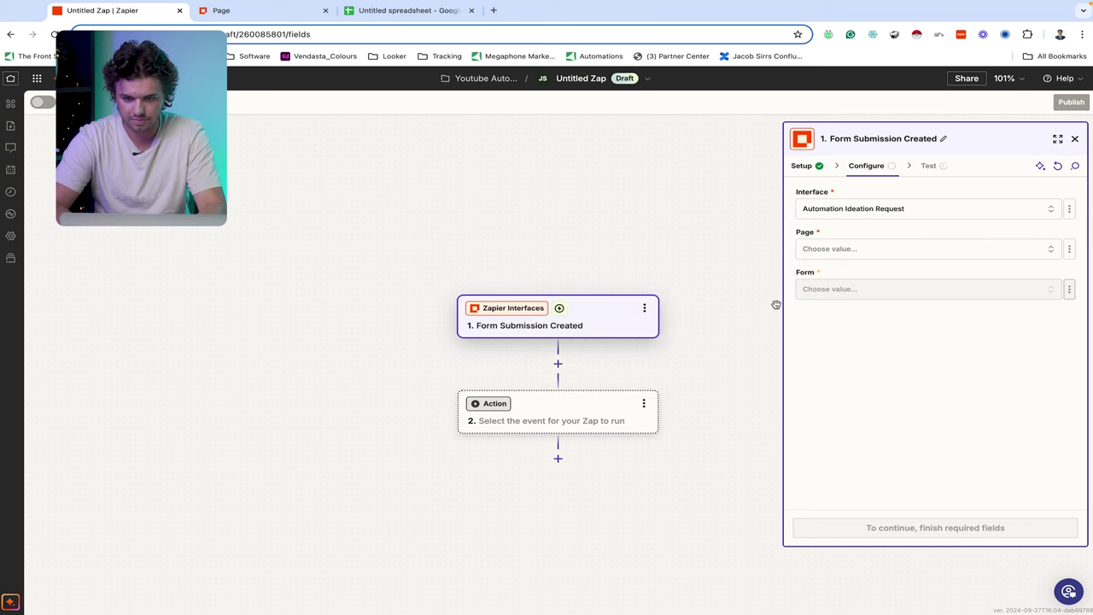
{"action": "left_click", "coordinate": [888, 249]}
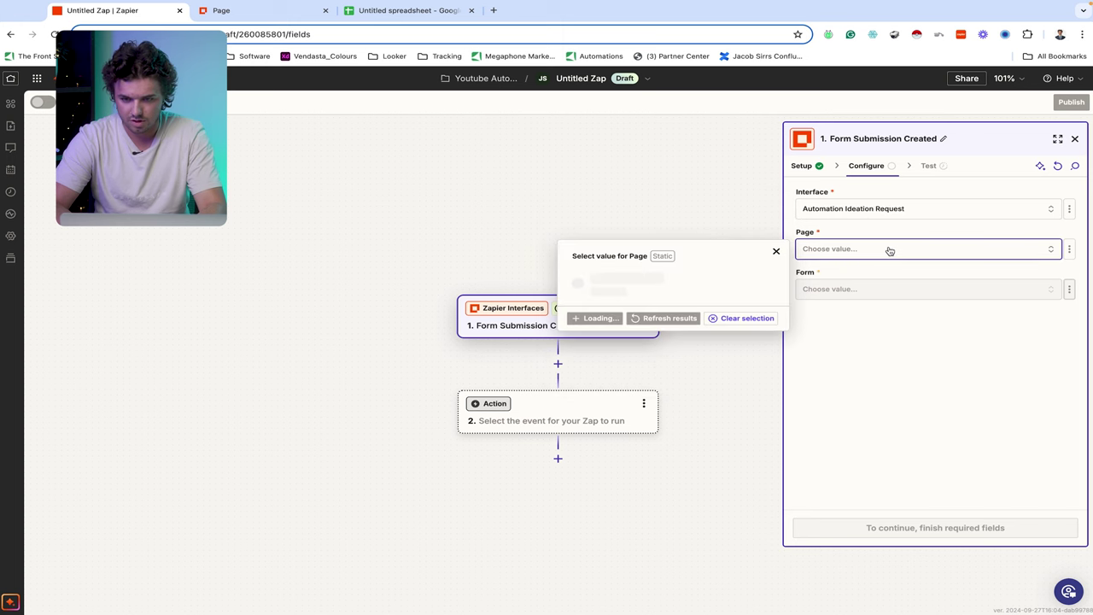
{"action": "left_click", "coordinate": [630, 285]}
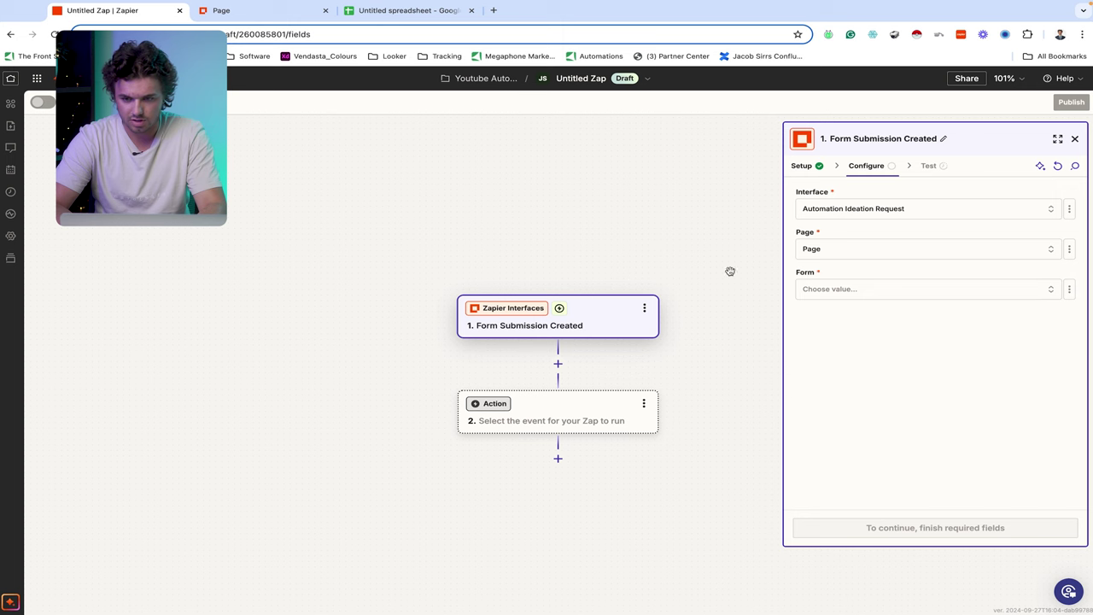
{"action": "left_click", "coordinate": [929, 288]}
{"action": "left_click", "coordinate": [675, 319]}
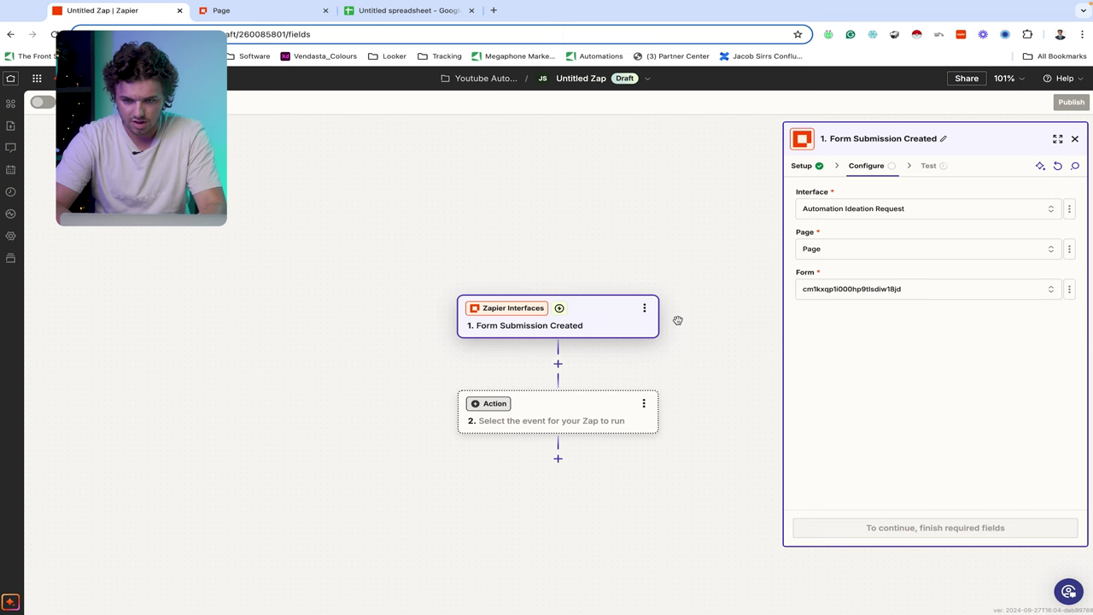
{"action": "left_click", "coordinate": [924, 525]}
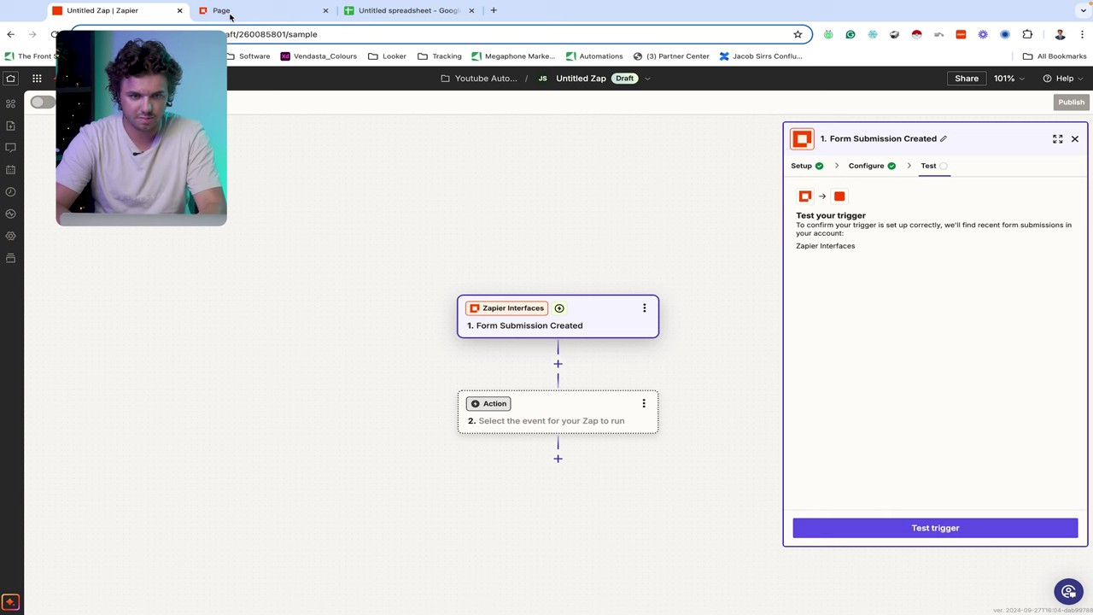
- Open the published interface form from the Page tab and start in Company Name
{"action": "left_click", "coordinate": [229, 11]}
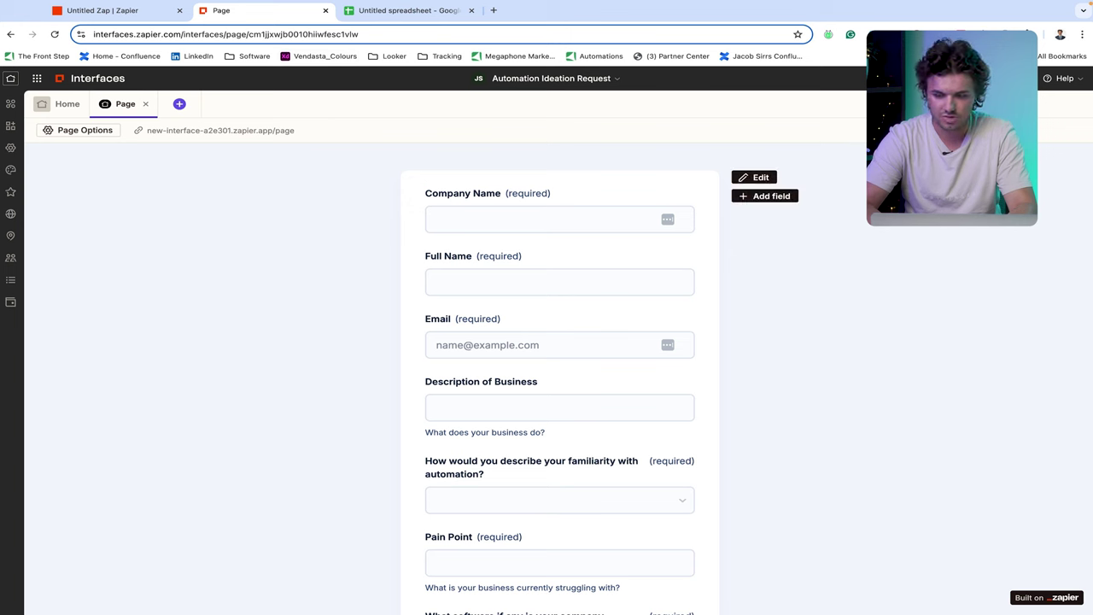
{"action": "left_click", "coordinate": [229, 131]}
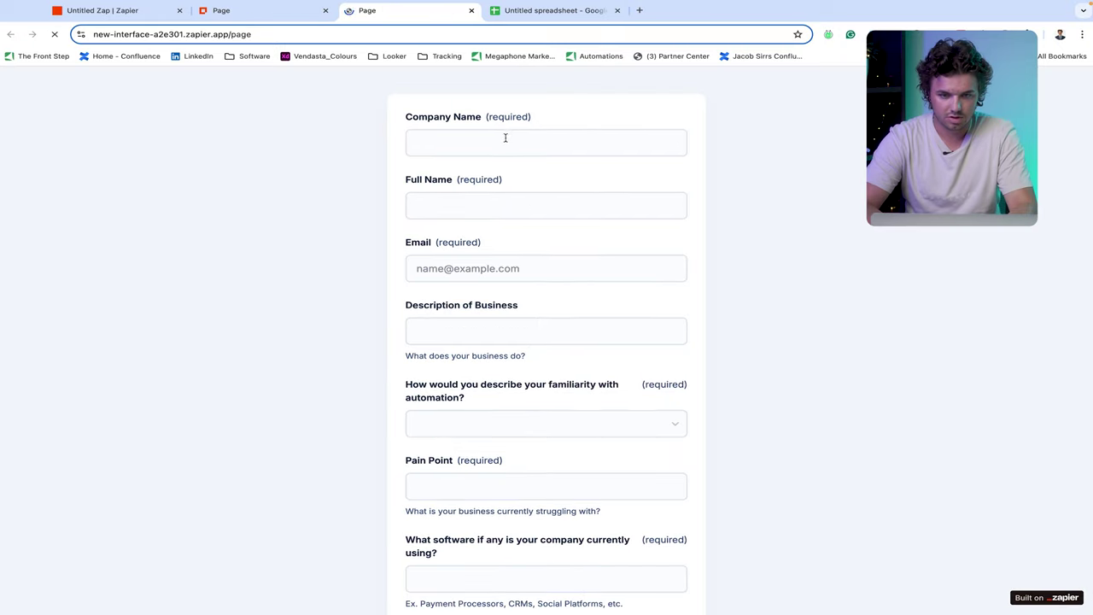
{"action": "left_click", "coordinate": [506, 137]}
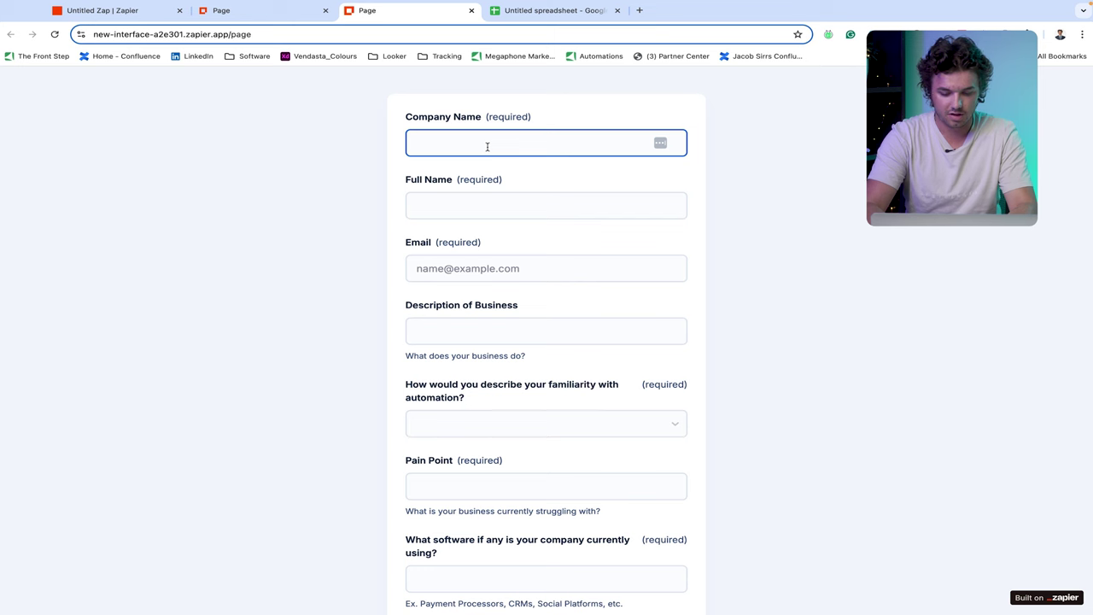
- Enter company 'Markeing ABC' plus the contact's full name and e-mail address
{"action": "type", "text": "Mar"}
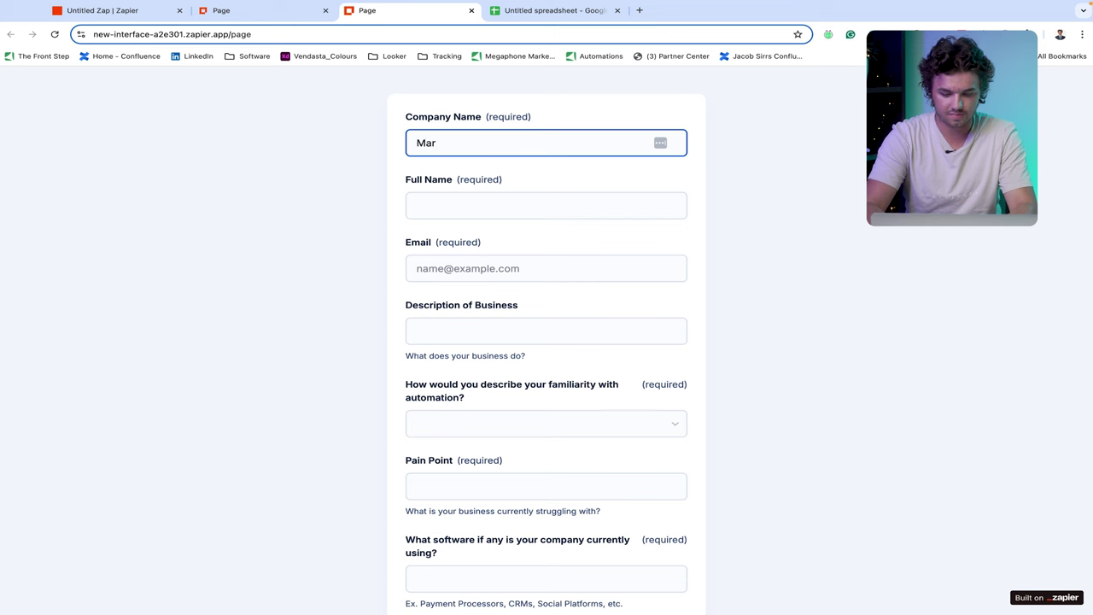
{"action": "type", "text": "keing ABC"}
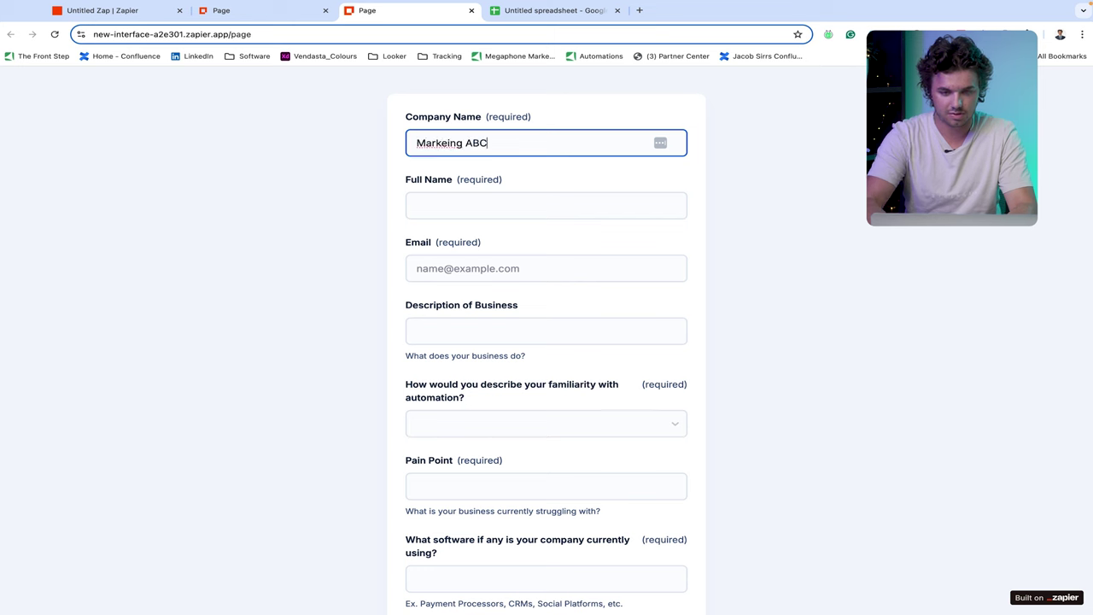
{"action": "left_click", "coordinate": [492, 208]}
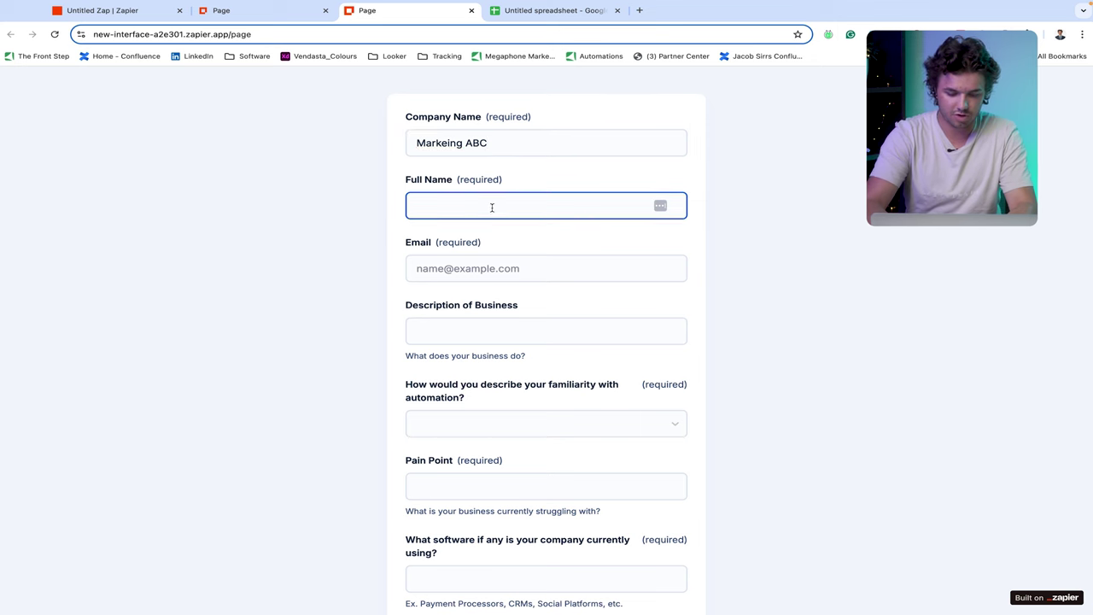
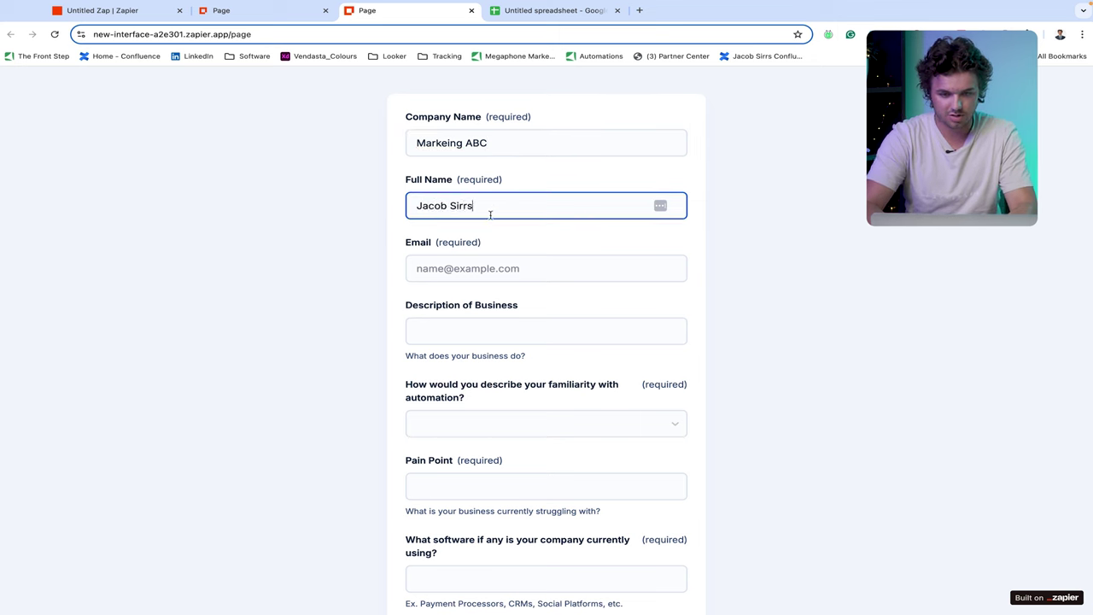
{"action": "left_click", "coordinate": [472, 267]}
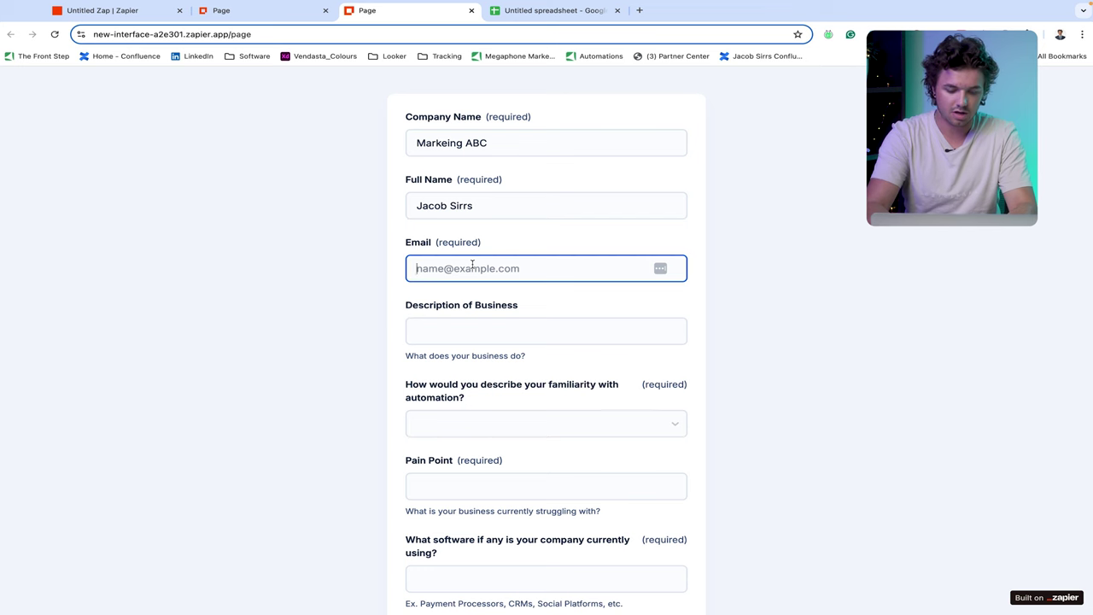
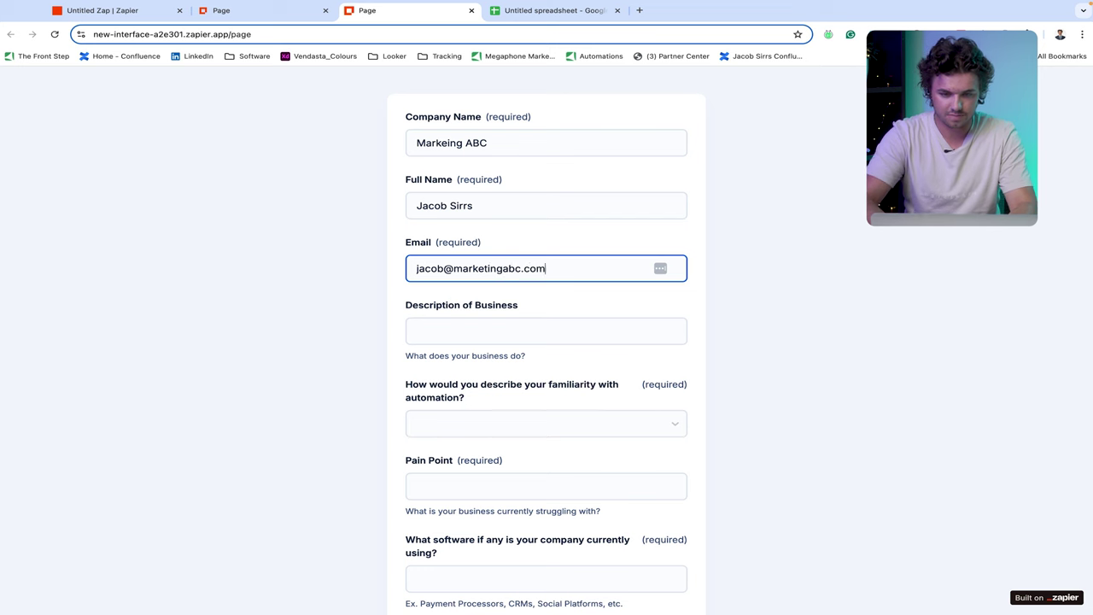
- Describe the business as a marketing agency building websites and managing social media, correcting 'agecny'
{"action": "left_click", "coordinate": [497, 331]}
{"action": "scroll", "coordinate": [497, 332], "scroll_direction": "down", "scroll_amount": 1}
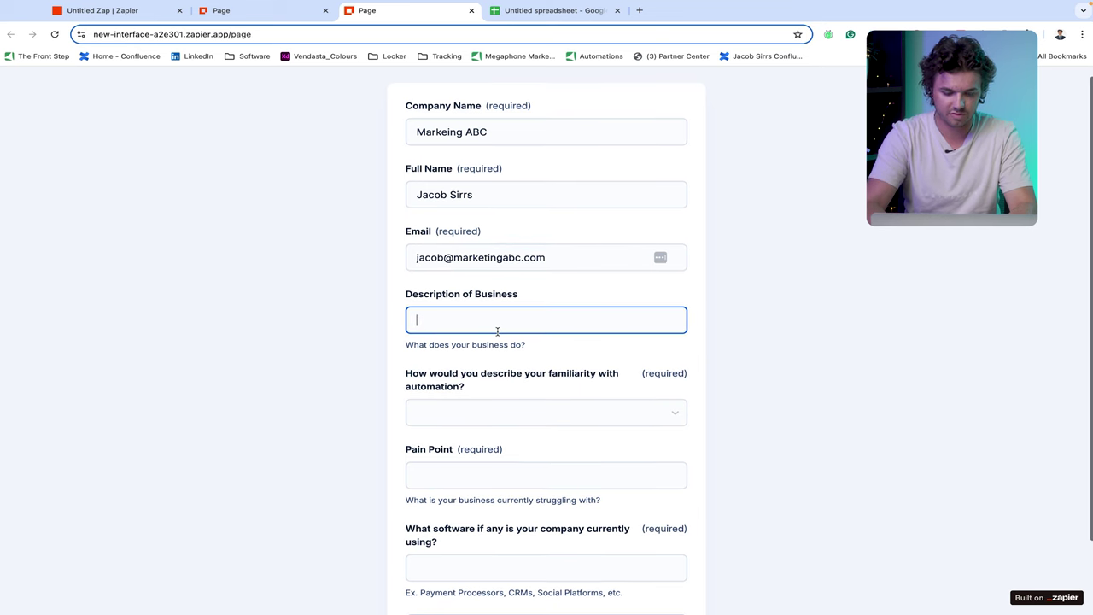
{"action": "type", "text": "we are a ma"}
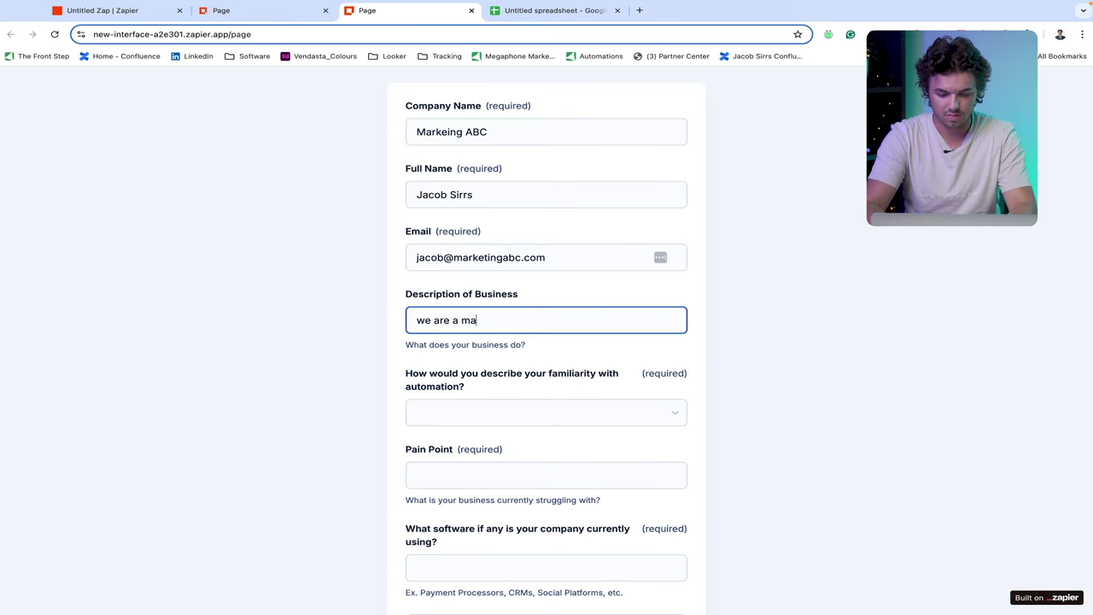
{"action": "type", "text": "rketing agecny"}
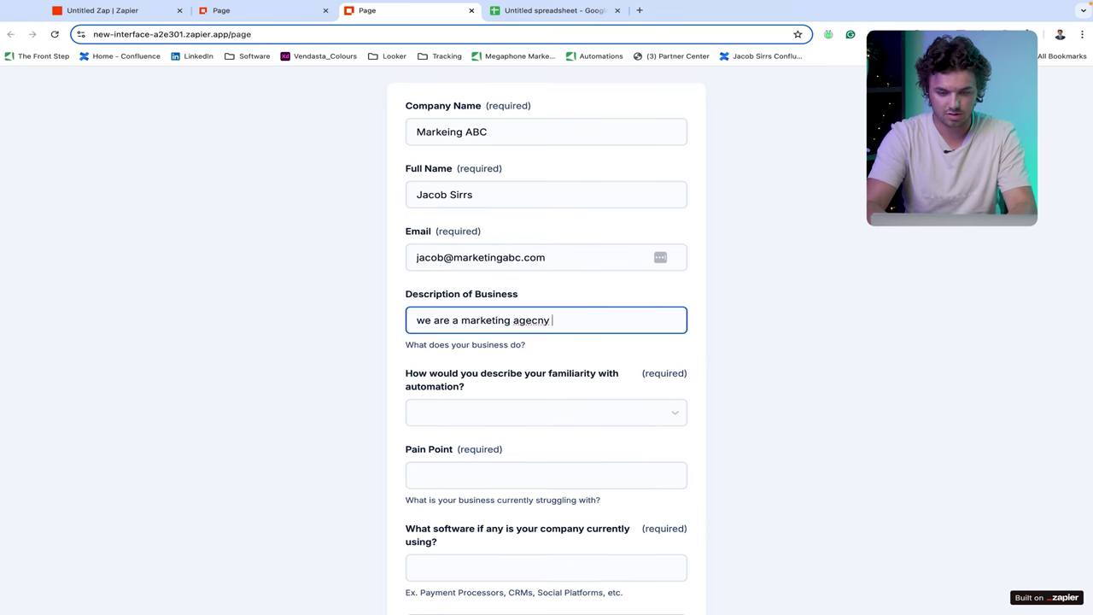
{"action": "type", "text": "sk"}
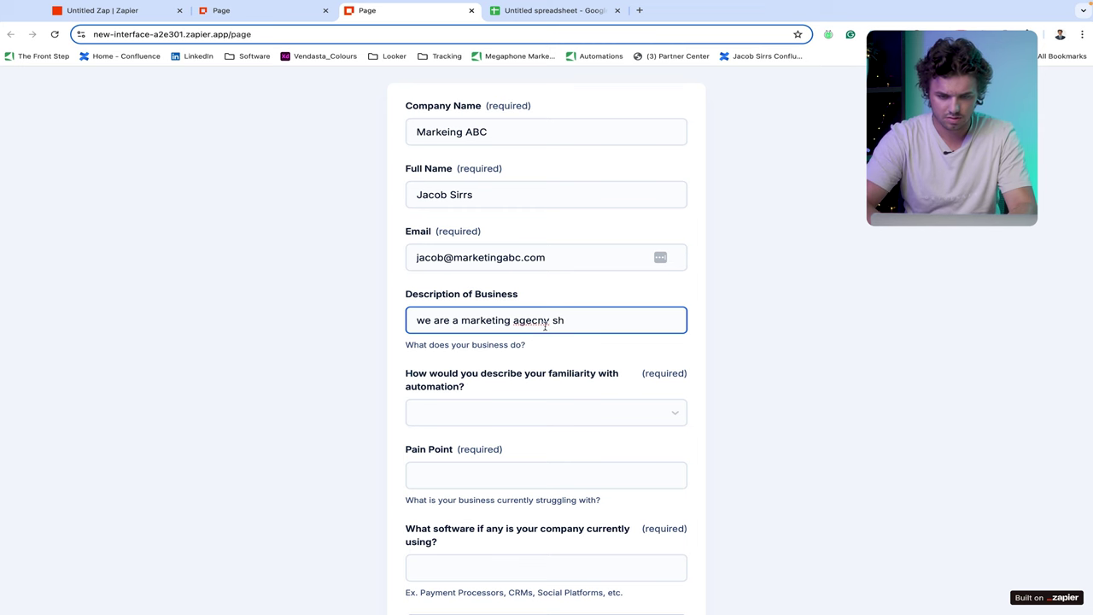
{"action": "right_click", "coordinate": [538, 320]}
{"action": "left_click", "coordinate": [605, 300]}
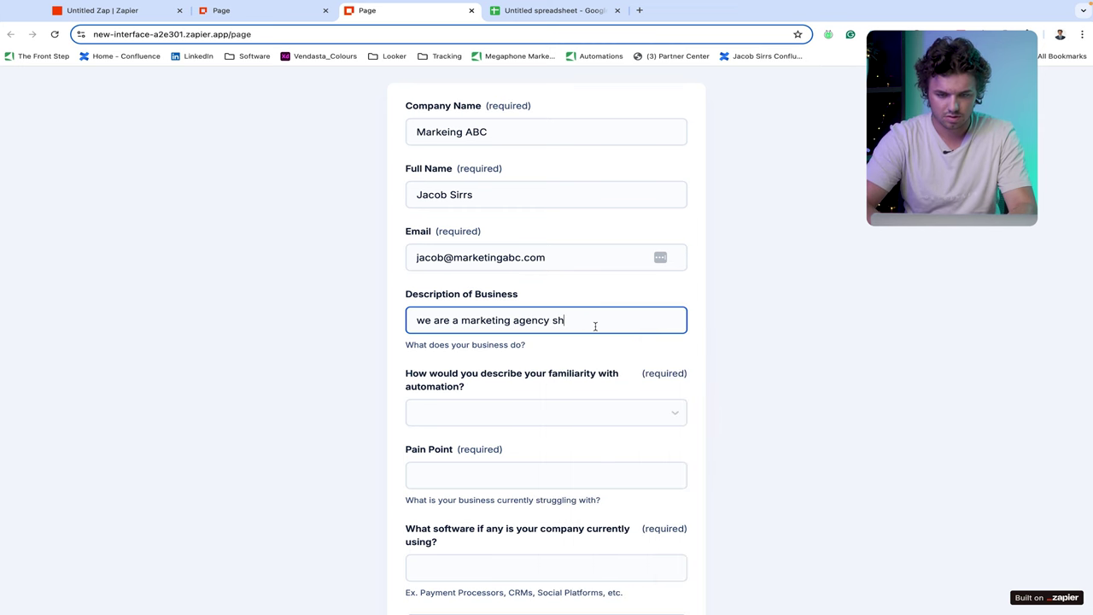
{"action": "key", "text": "BackSpace"}
{"action": "type", "text": "which p"}
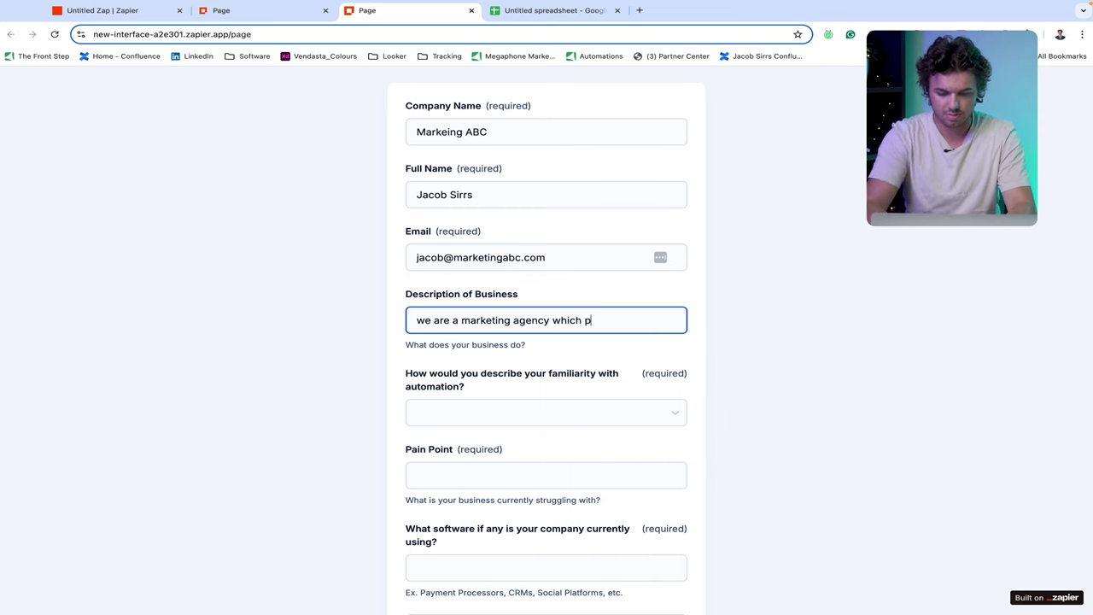
{"action": "type", "text": "rovides "}
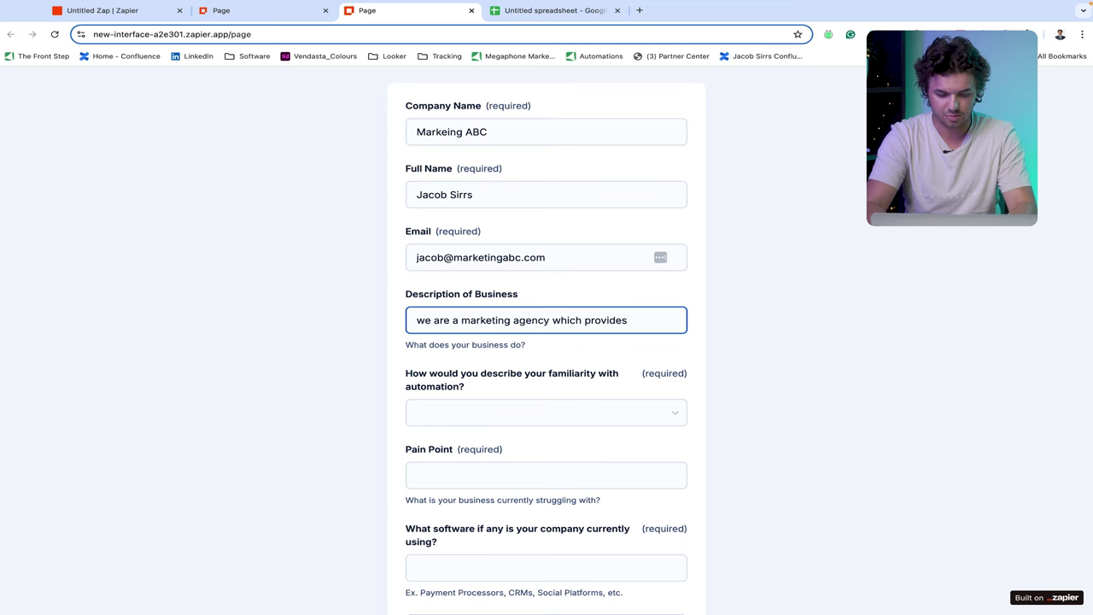
{"action": "type", "text": "web"}
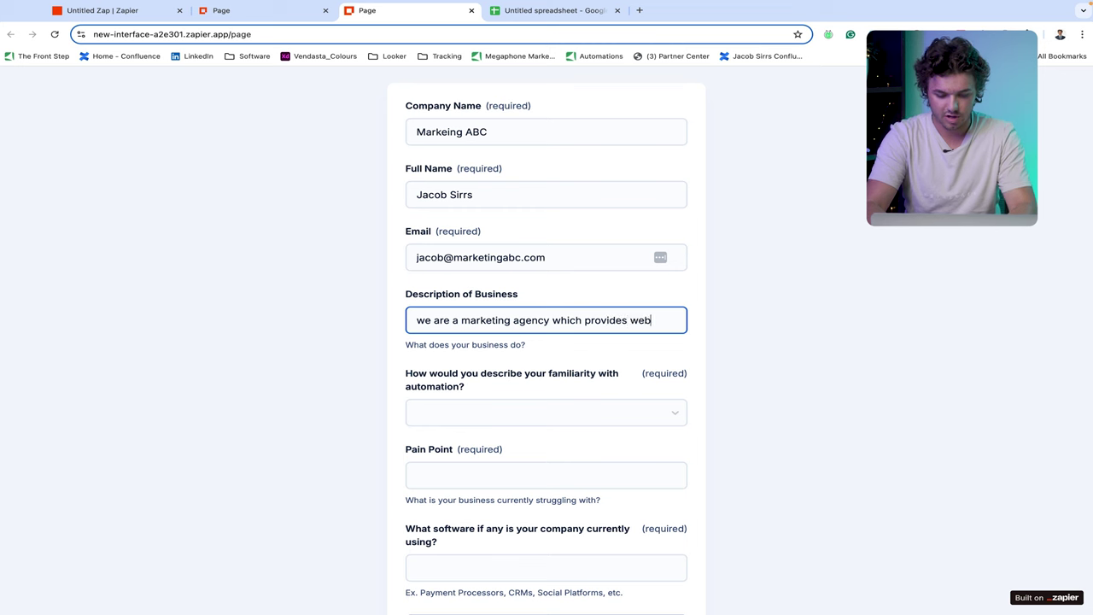
{"action": "type", "text": "site buildi"}
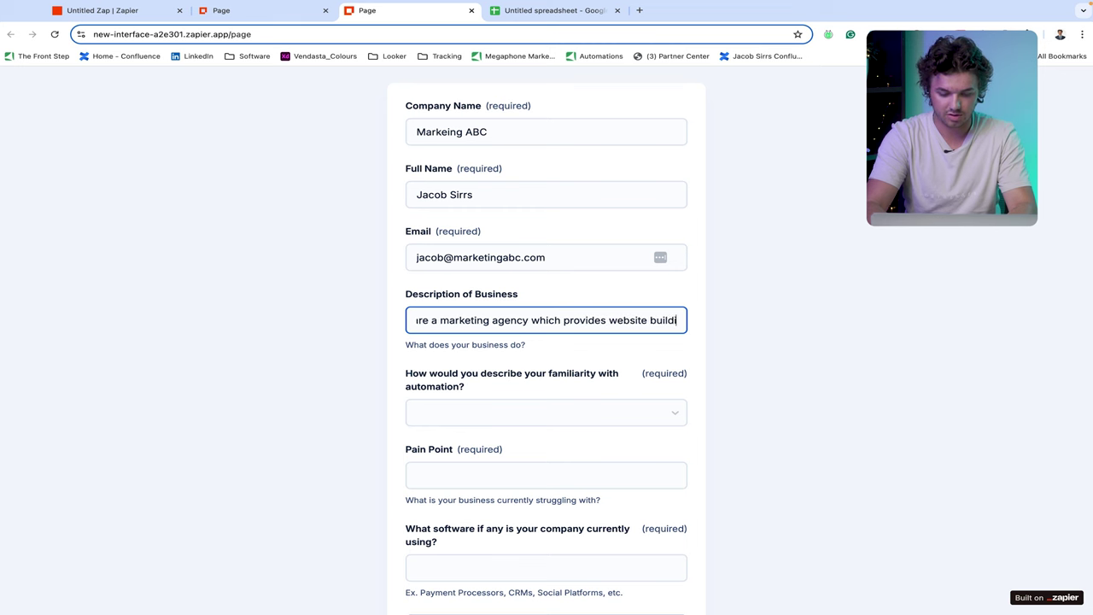
{"action": "type", "text": "ng services"}
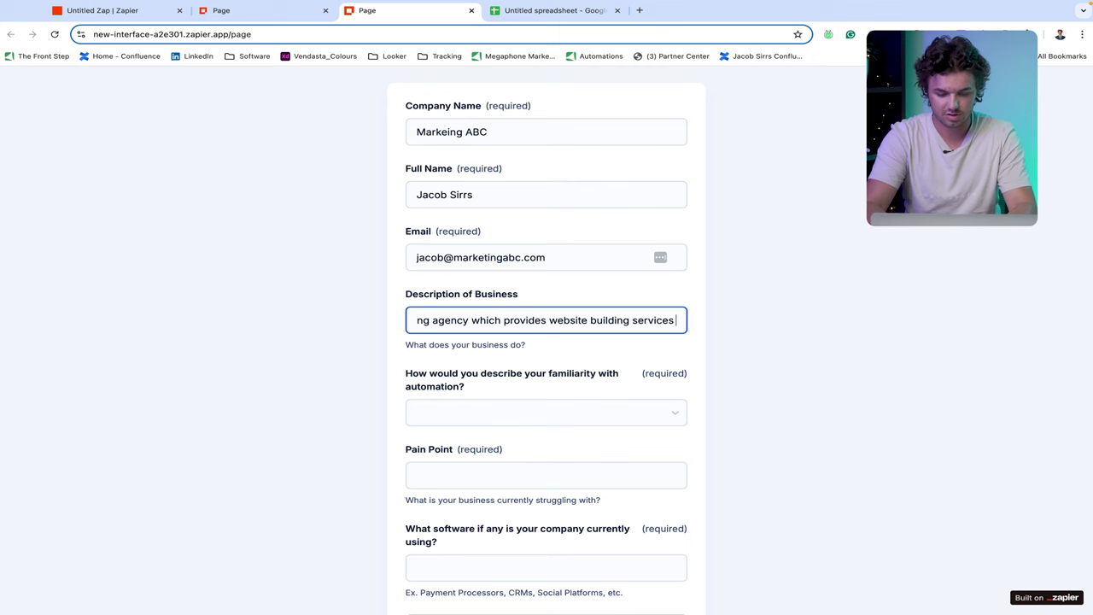
{"action": "type", "text": " for our cli"}
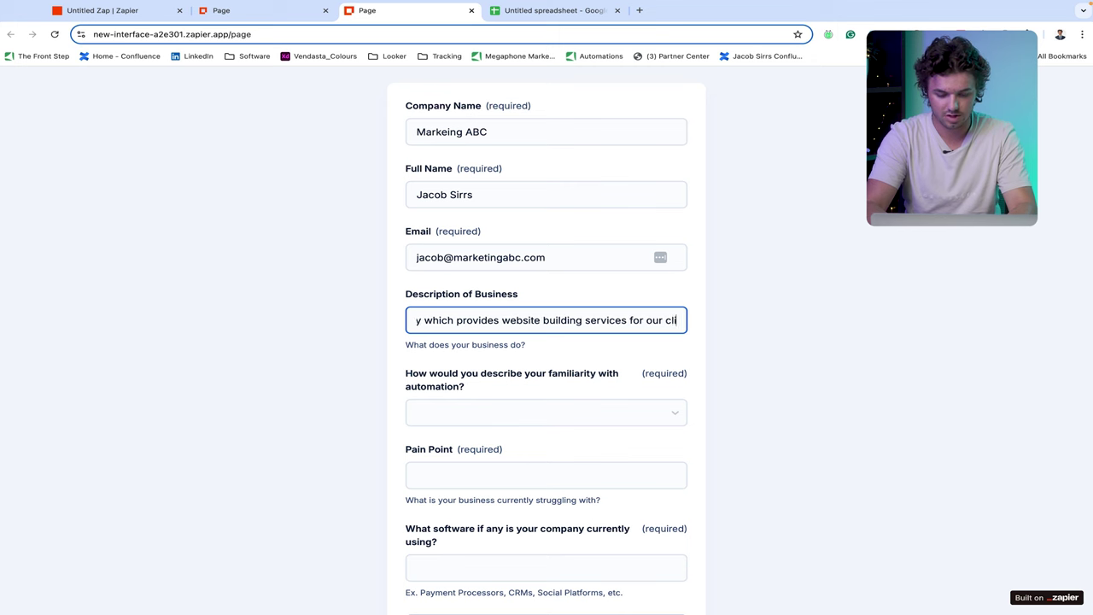
{"action": "type", "text": "ents. W"}
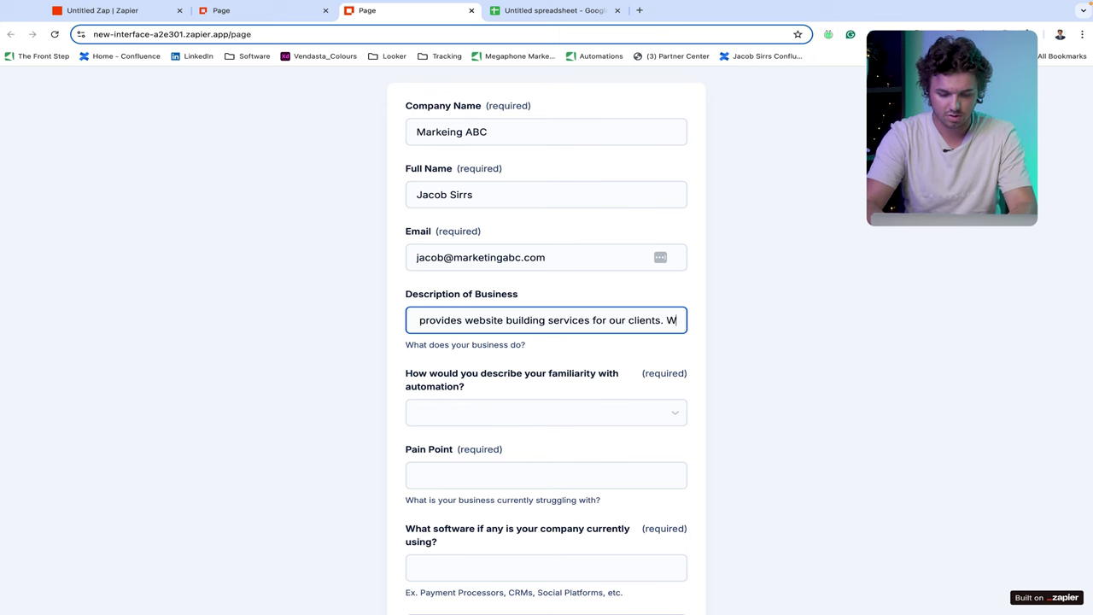
{"action": "type", "text": "e also "}
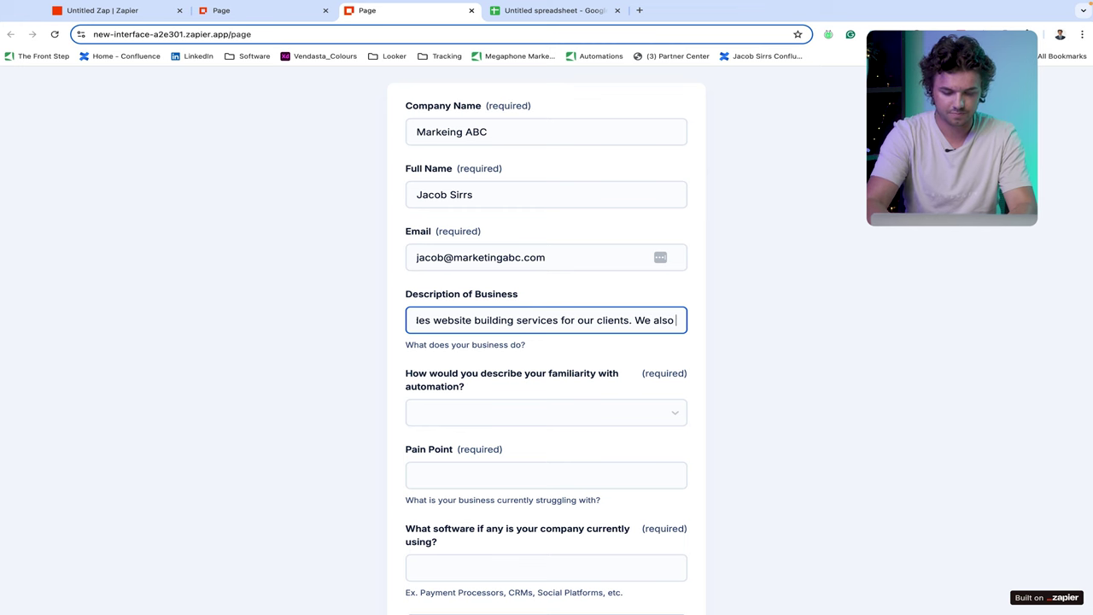
{"action": "type", "text": "manage so"}
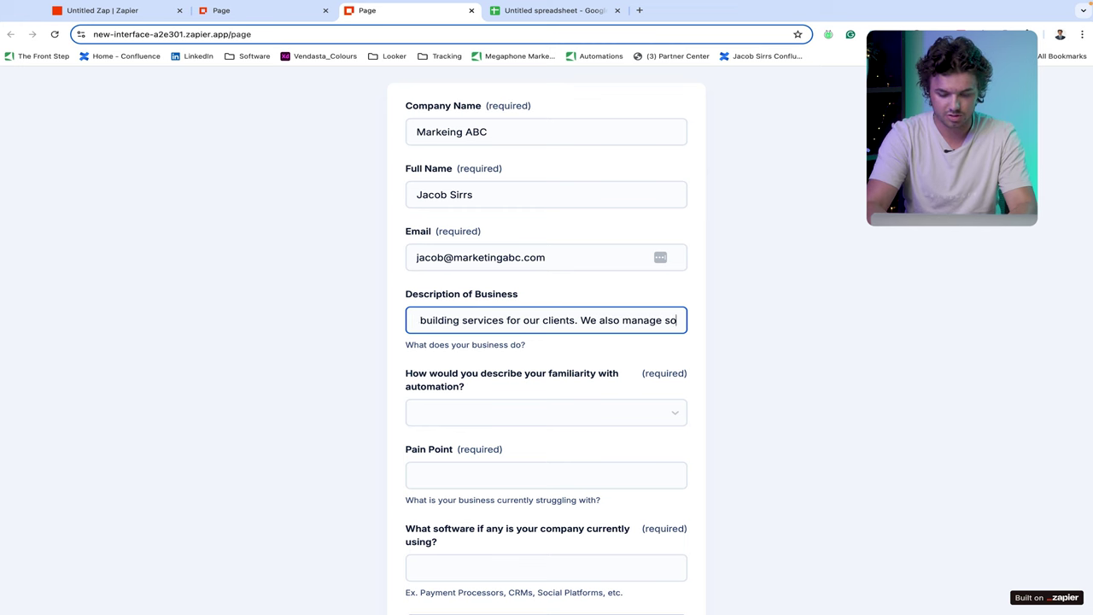
{"action": "type", "text": "cial media "}
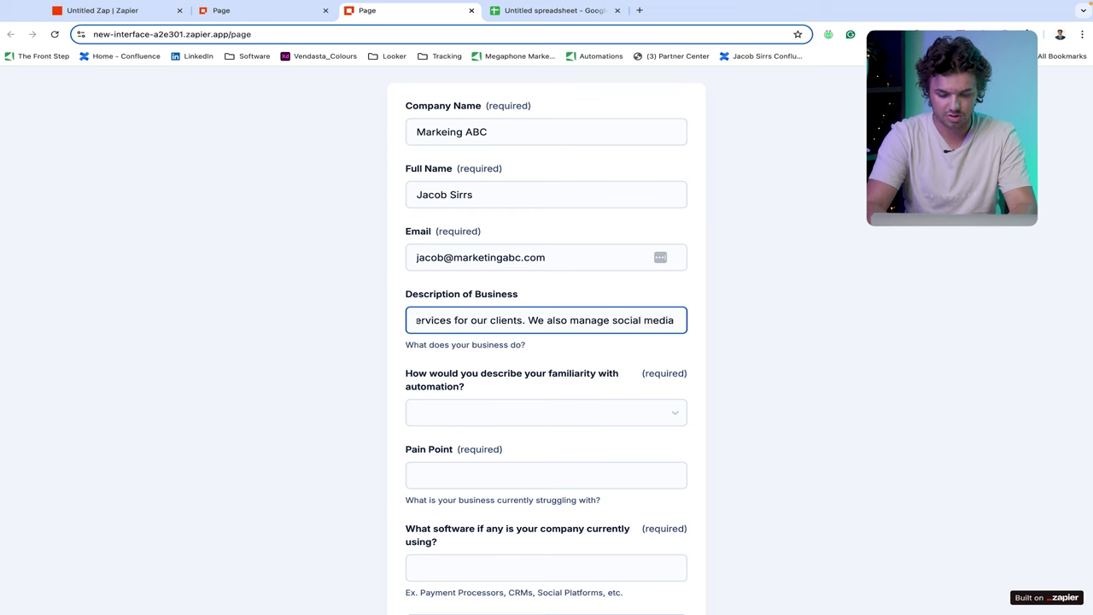
{"action": "type", "text": "accounts "}
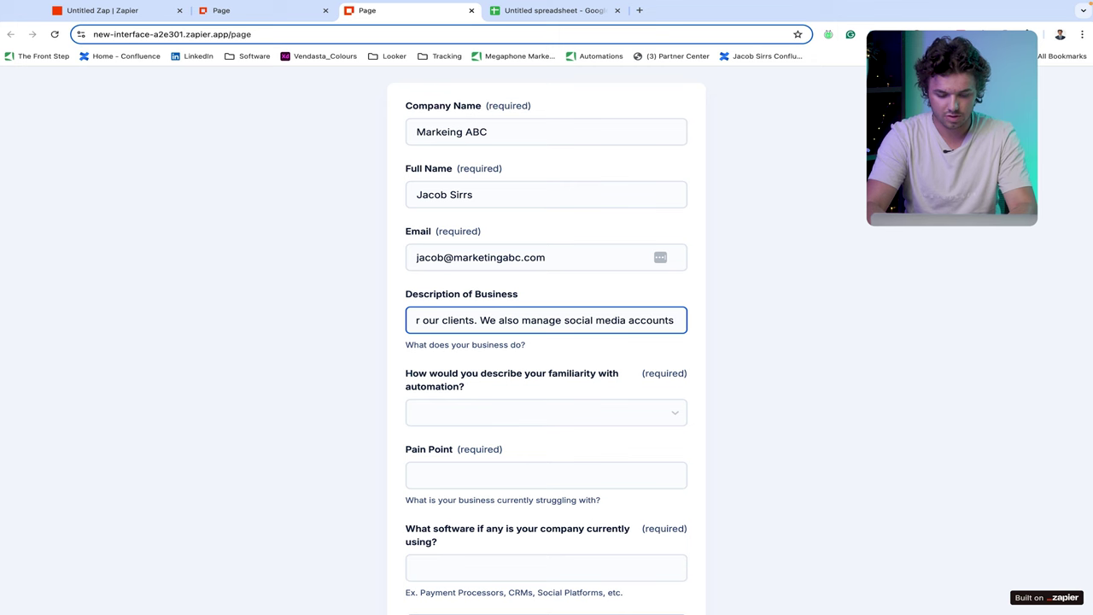
{"action": "type", "text": "and "}
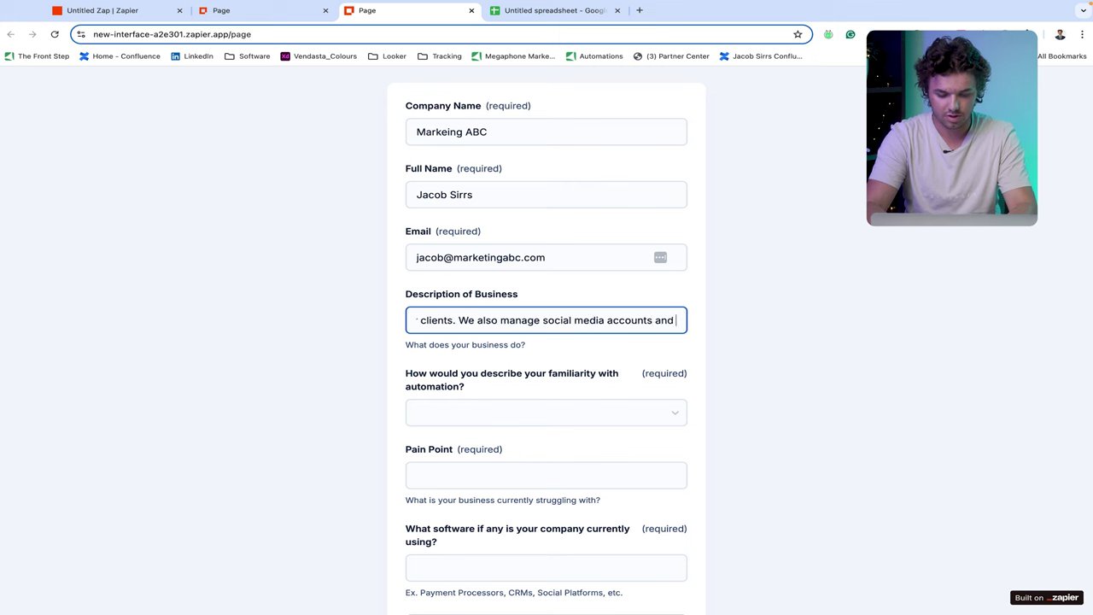
{"action": "type", "text": "hand"}
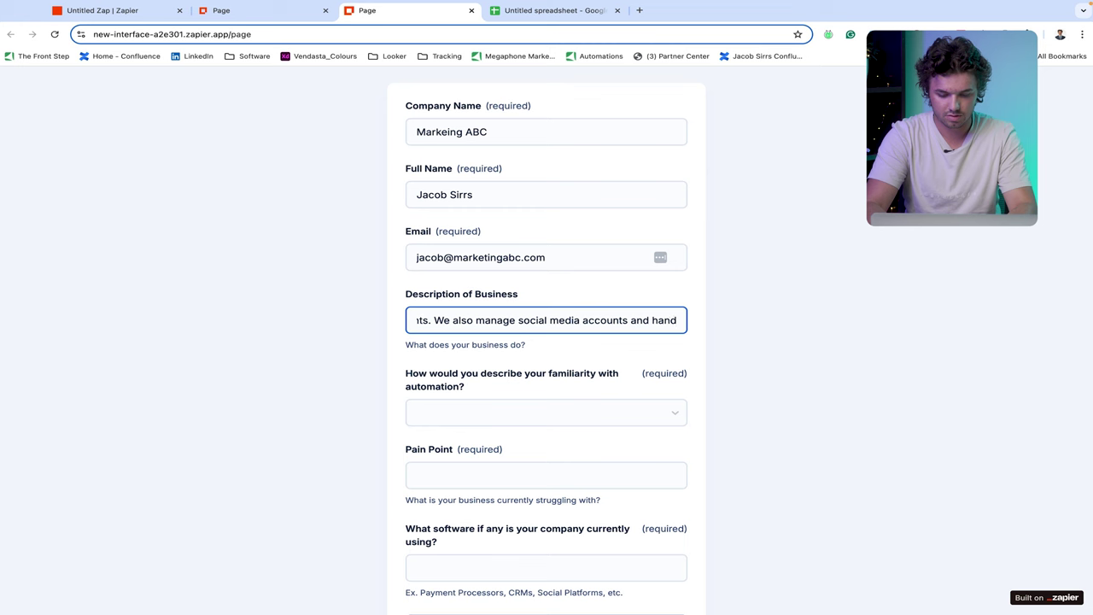
{"action": "type", "text": "le reviews "}
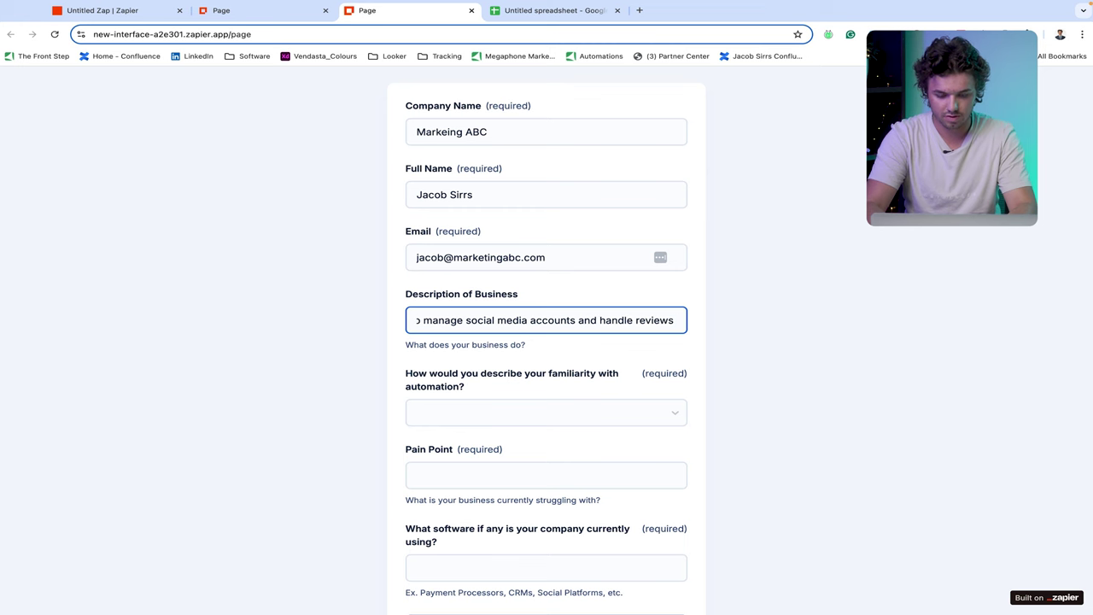
{"action": "type", "text": "for client"}
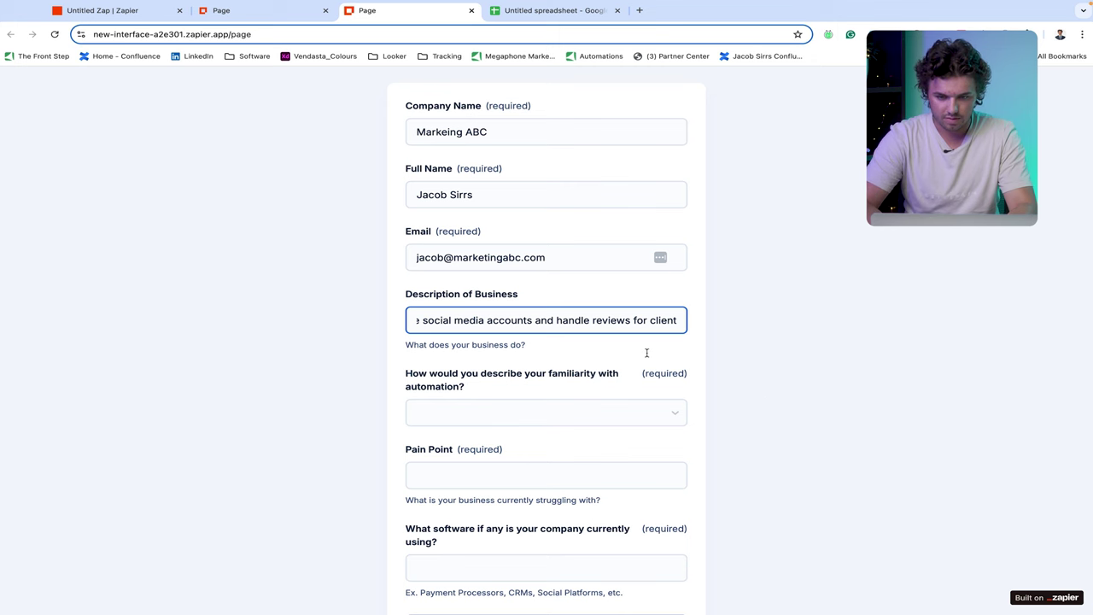
{"action": "type", "text": "s."}
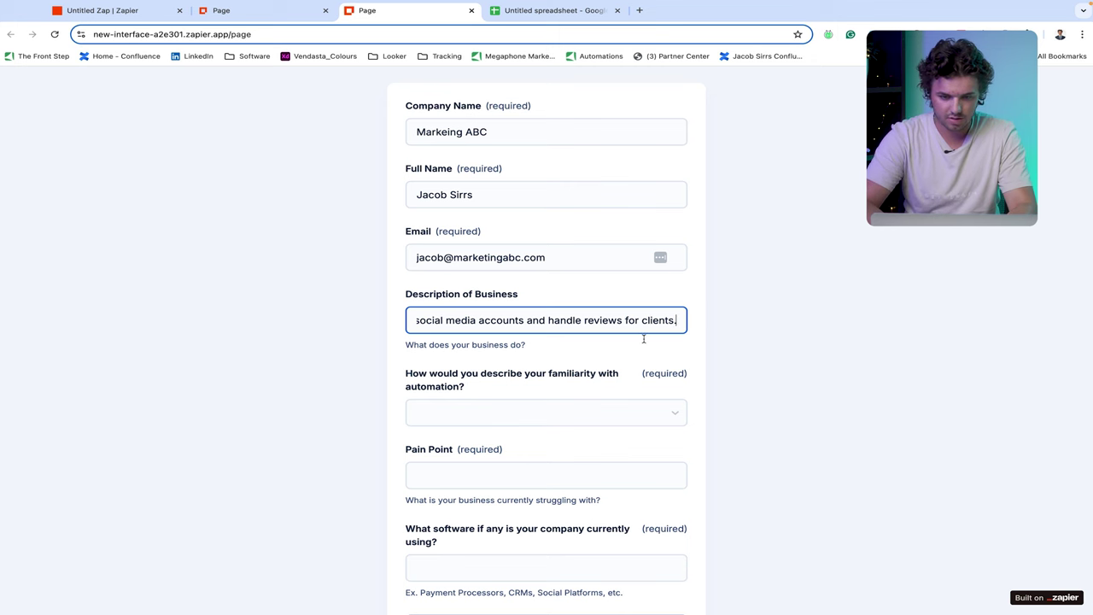
{"action": "scroll", "coordinate": [641, 376], "scroll_direction": "down", "scroll_amount": 2}
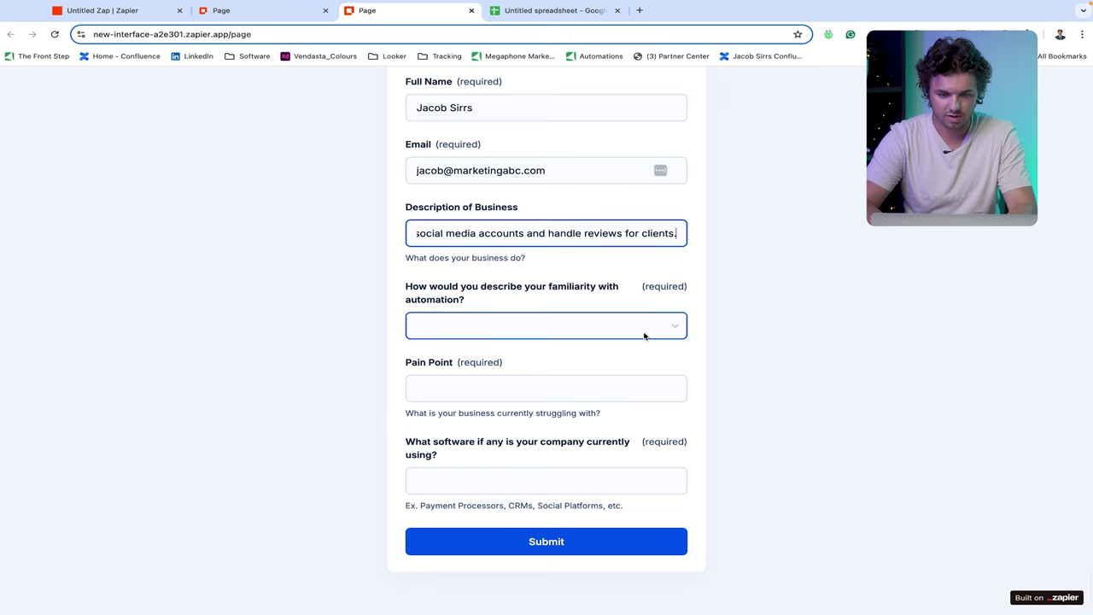
- Choose 4 - Advanced and write the pain point about customer payments and manual social posting
{"action": "left_click", "coordinate": [645, 335]}
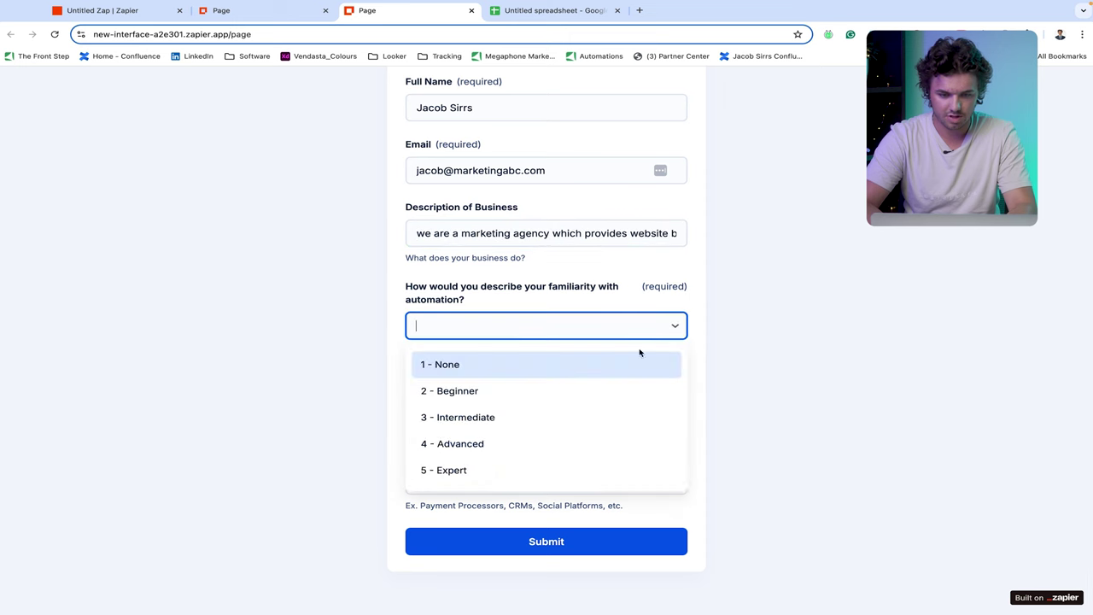
{"action": "left_click", "coordinate": [568, 444]}
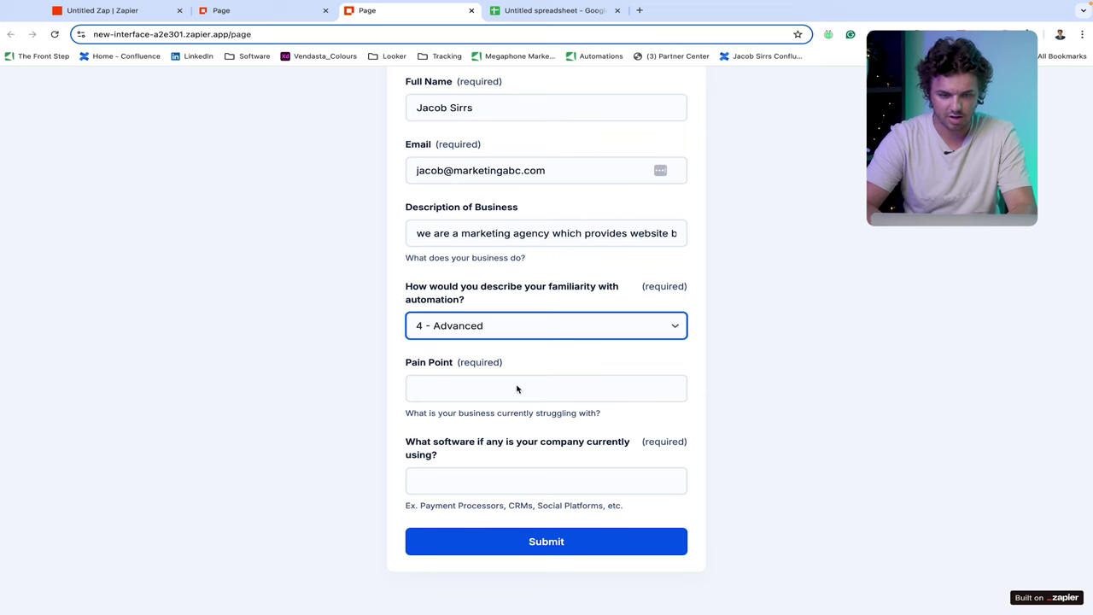
{"action": "left_click", "coordinate": [493, 385]}
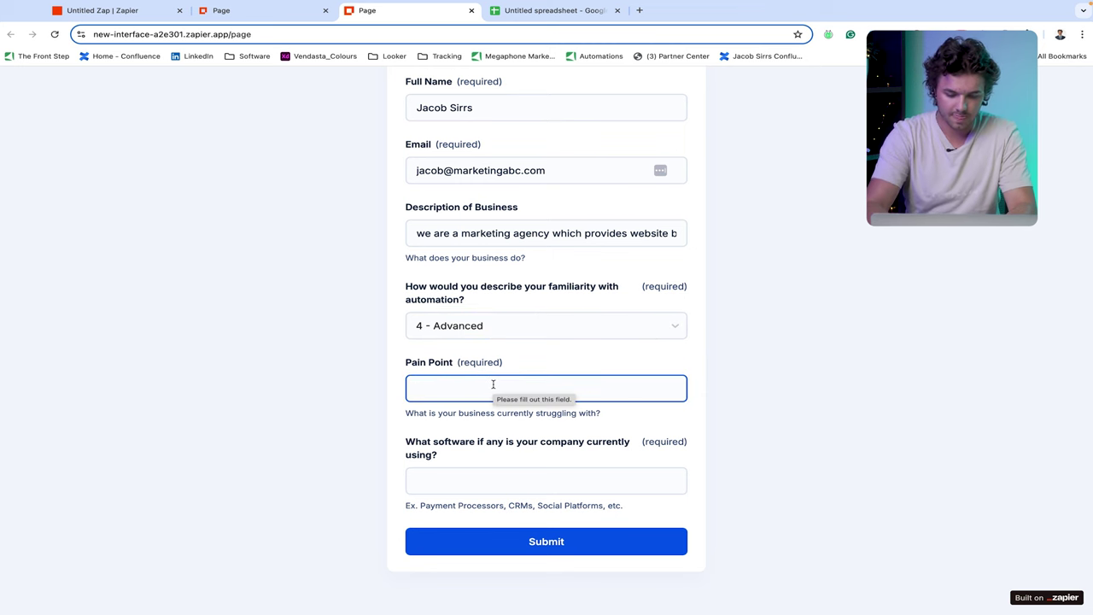
{"action": "type", "text": "Hand"}
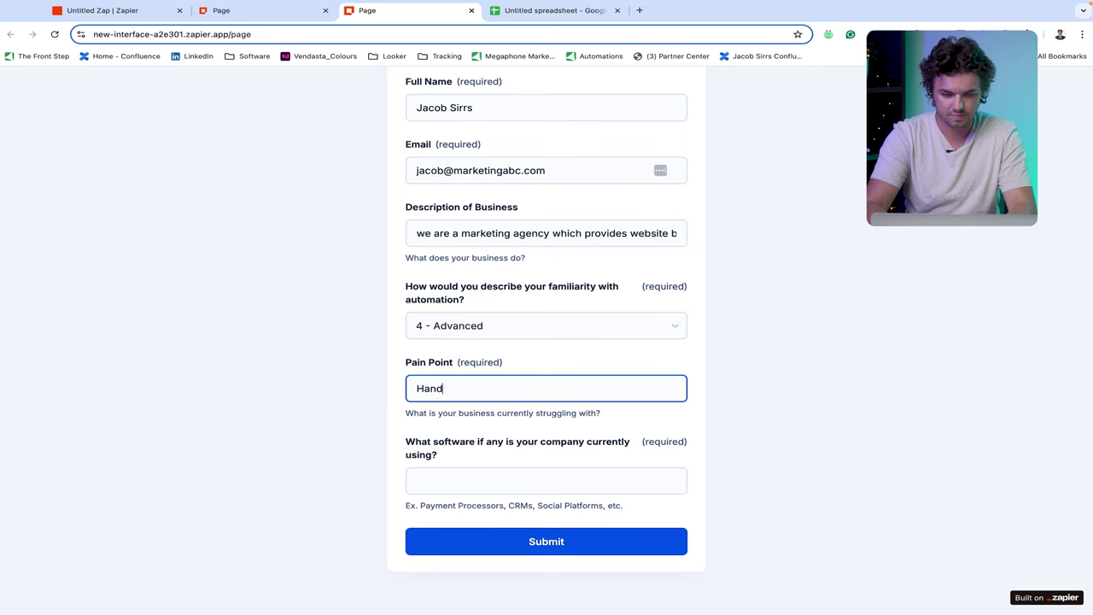
{"action": "type", "text": "le pa"}
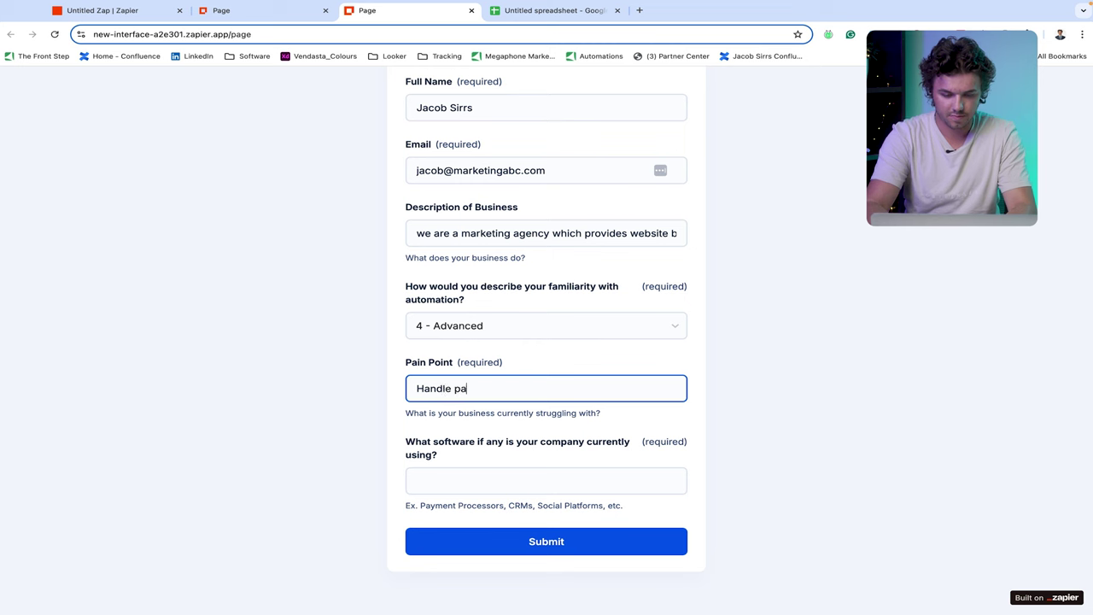
{"action": "type", "text": "yments "}
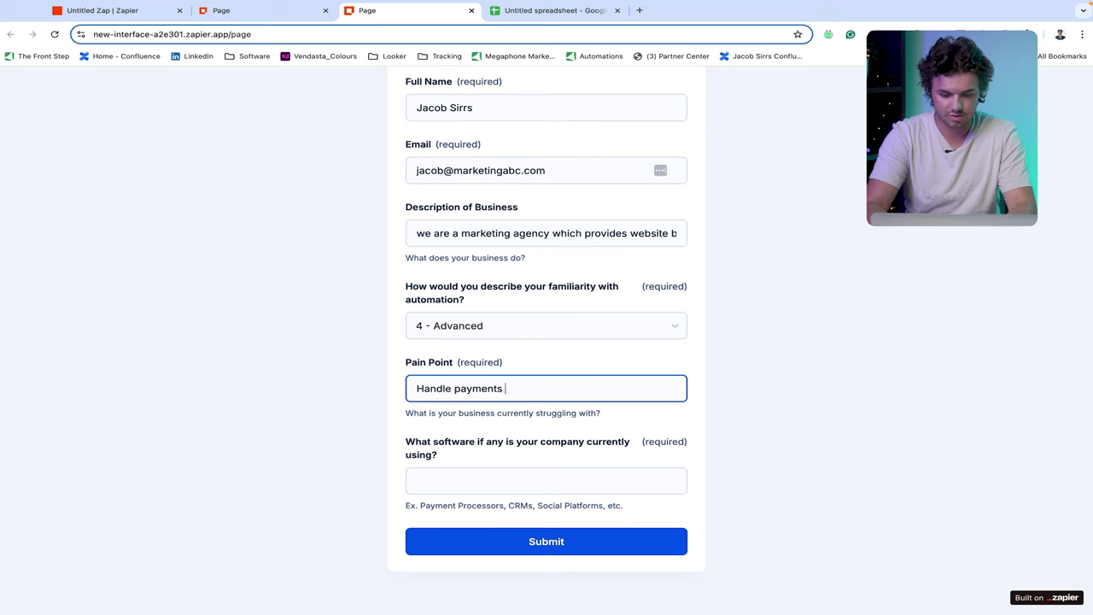
{"action": "type", "text": "from out custoemrs"}
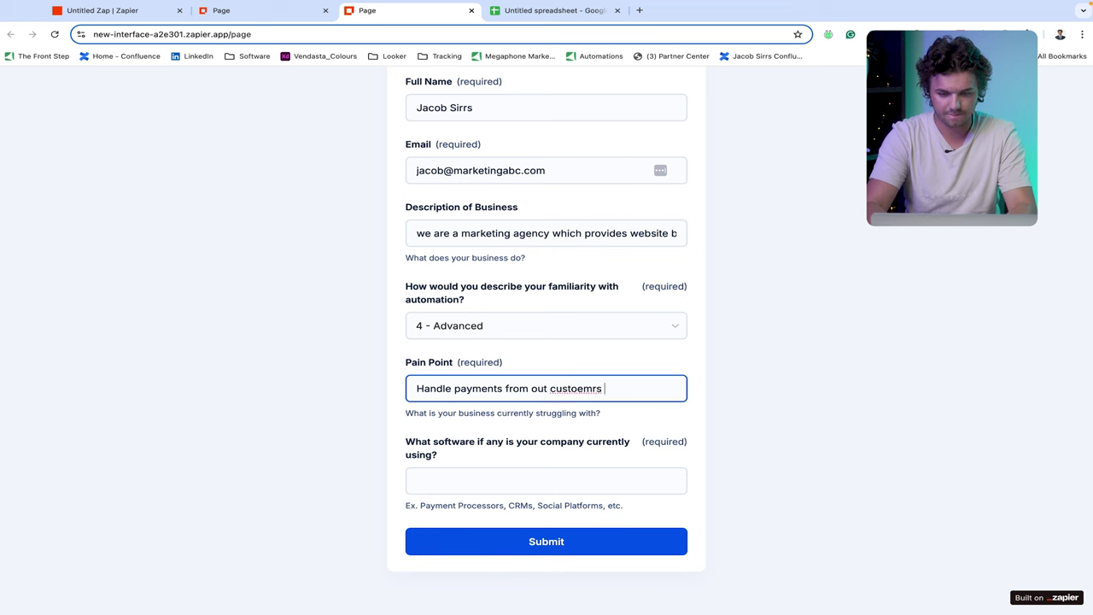
{"action": "key", "text": "BackSpace"}
{"action": "key", "text": "BackSpace"}
{"action": "key", "text": "BackSpace"}
{"action": "key", "text": "BackSpace"}
{"action": "key", "text": "BackSpace"}
{"action": "key", "text": "BackSpace"}
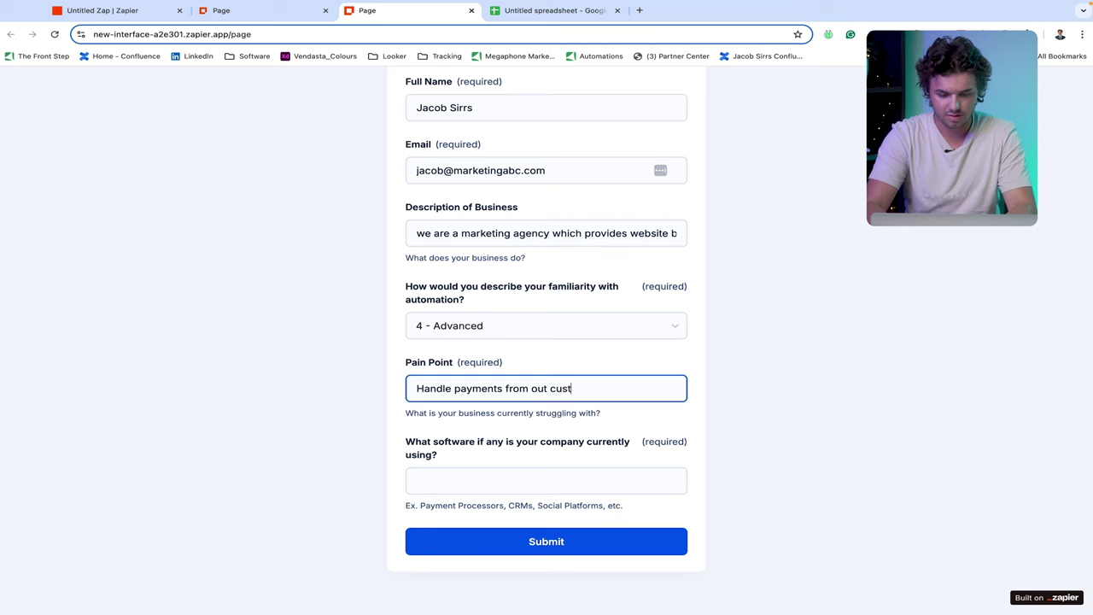
{"action": "type", "text": "omers and"}
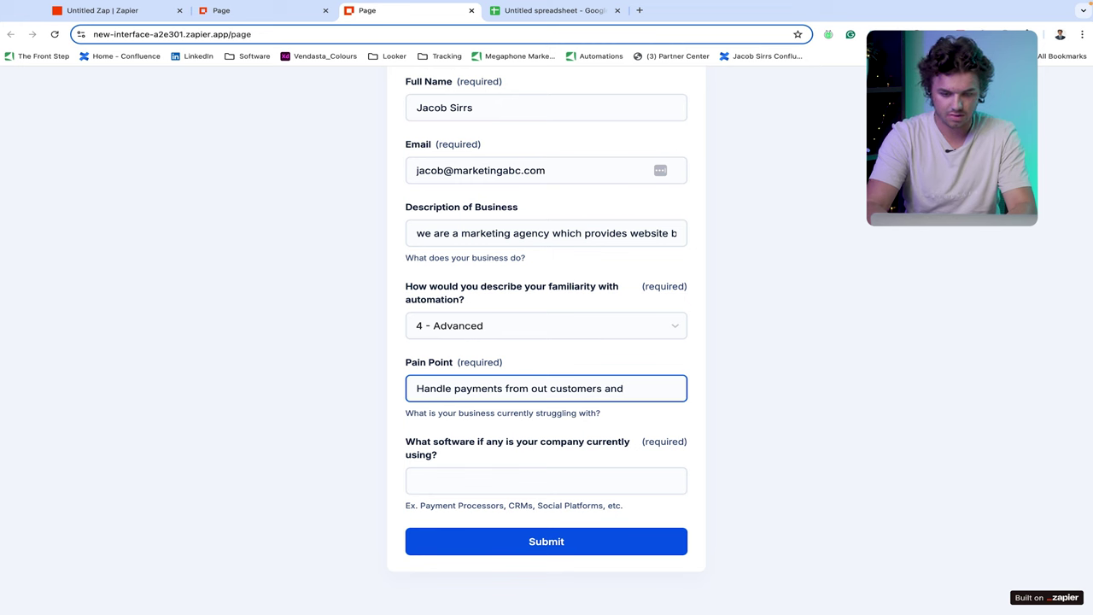
{"action": "type", "text": "we are currently"}
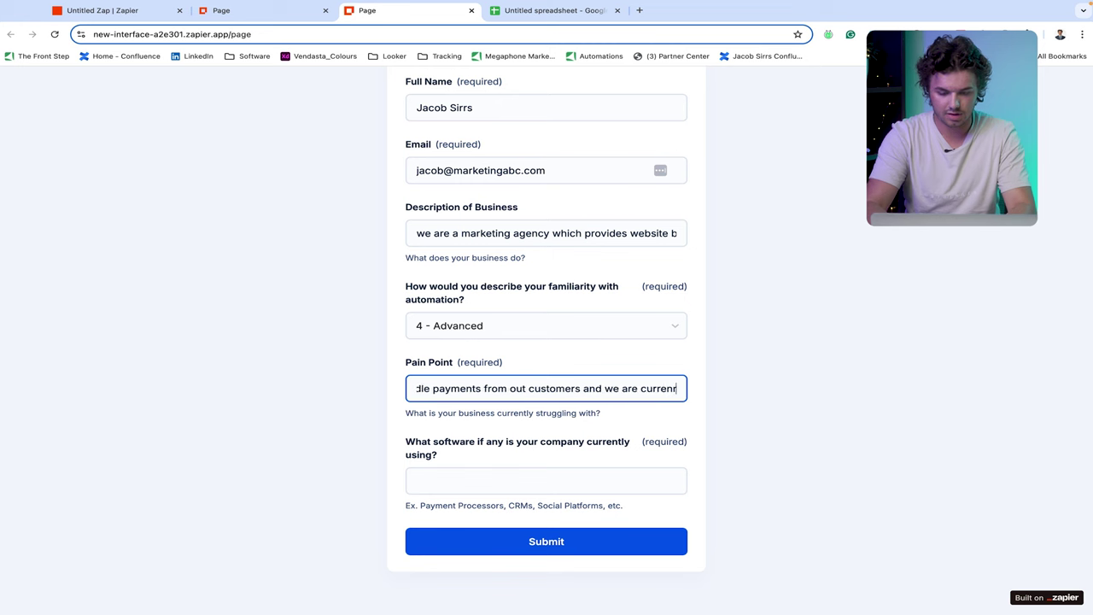
{"action": "type", "text": " manua"}
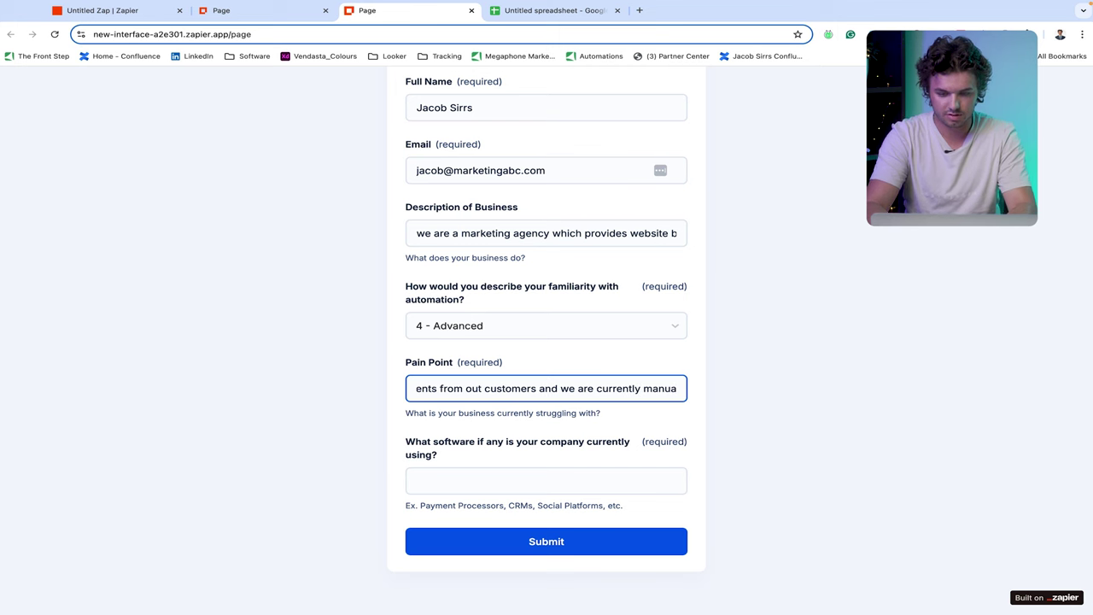
{"action": "type", "text": "lly posting"}
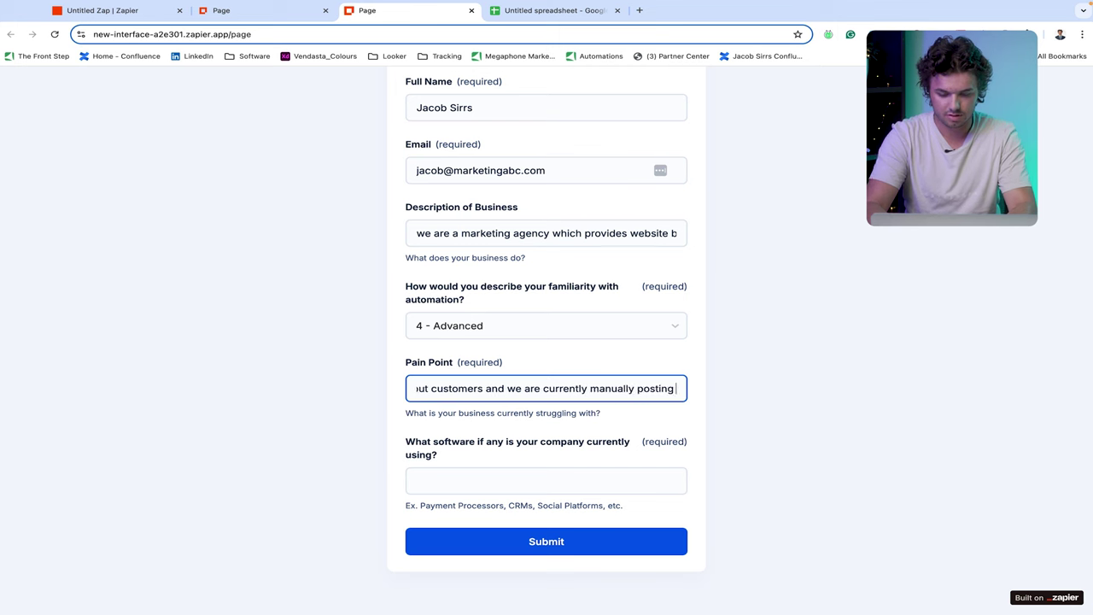
{"action": "type", "text": " all"}
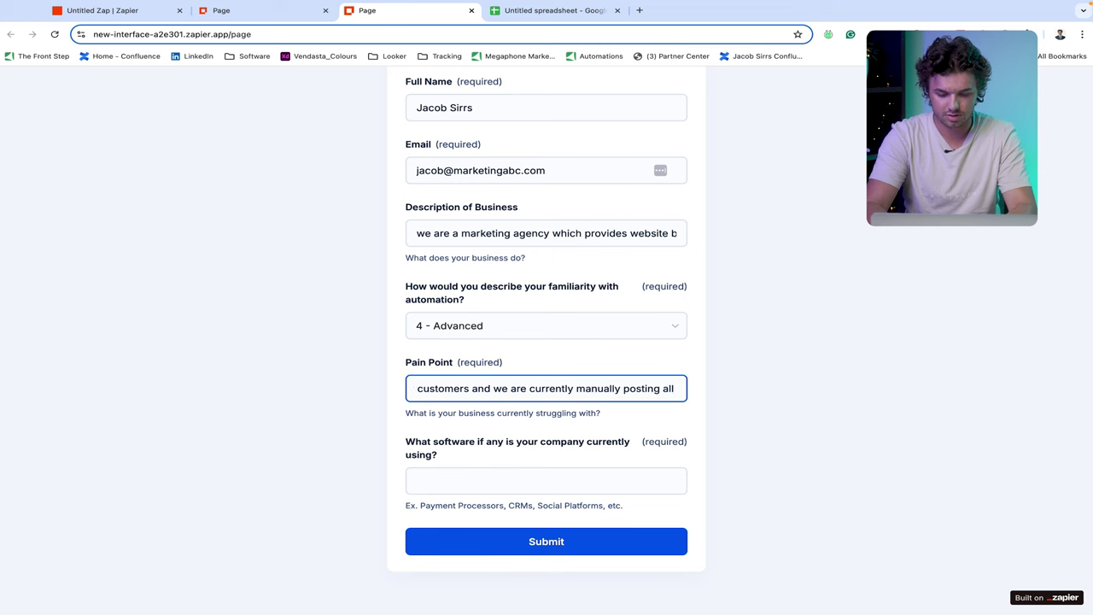
{"action": "type", "text": " social media"}
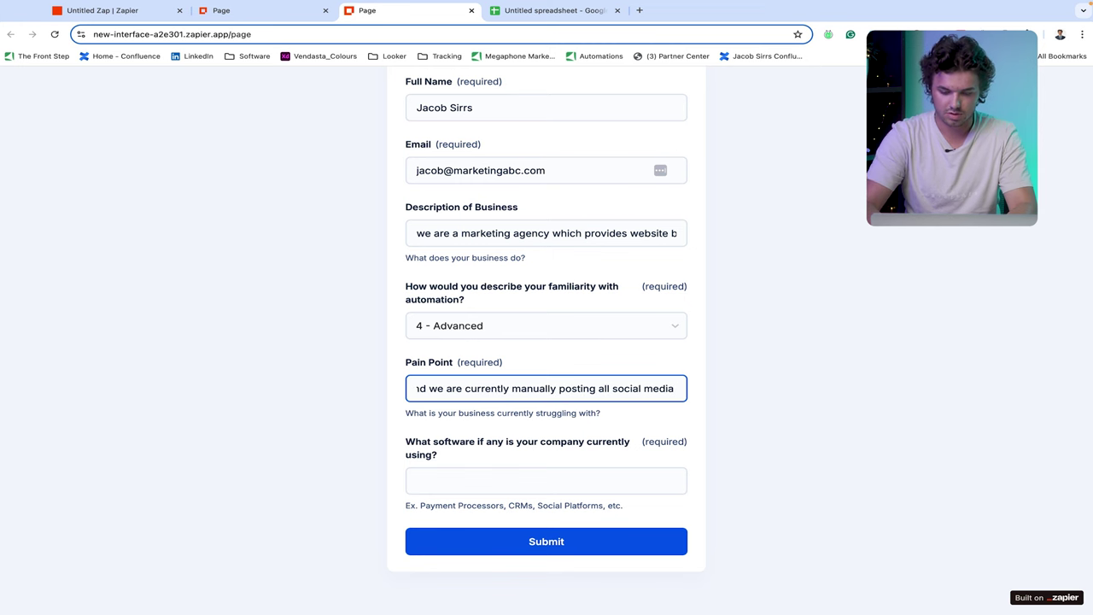
{"action": "type", "text": "."}
- Enter 'Stripe, Facebook, Twitter, Vendasta CRM' as current software, fixing 'Twwitter', and submit
{"action": "left_click", "coordinate": [468, 483]}
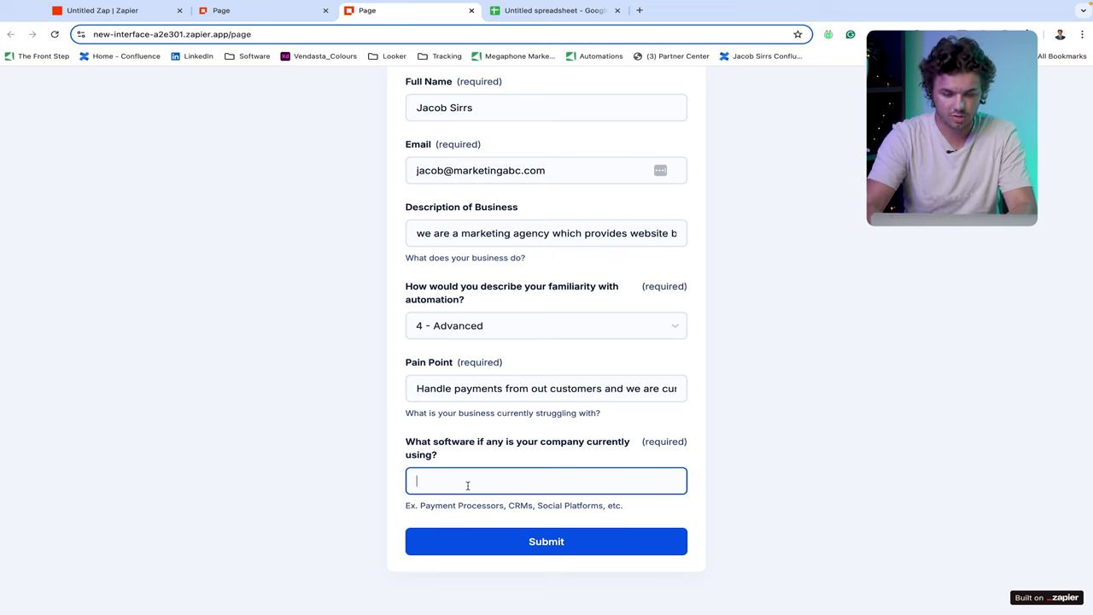
{"action": "type", "text": "St"}
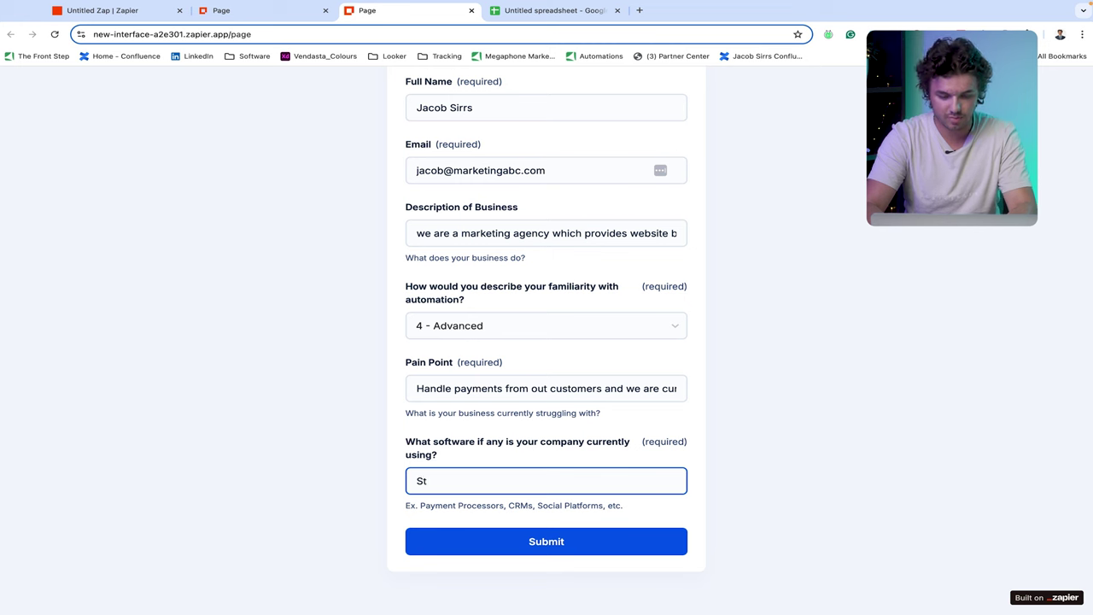
{"action": "type", "text": "ripe"}
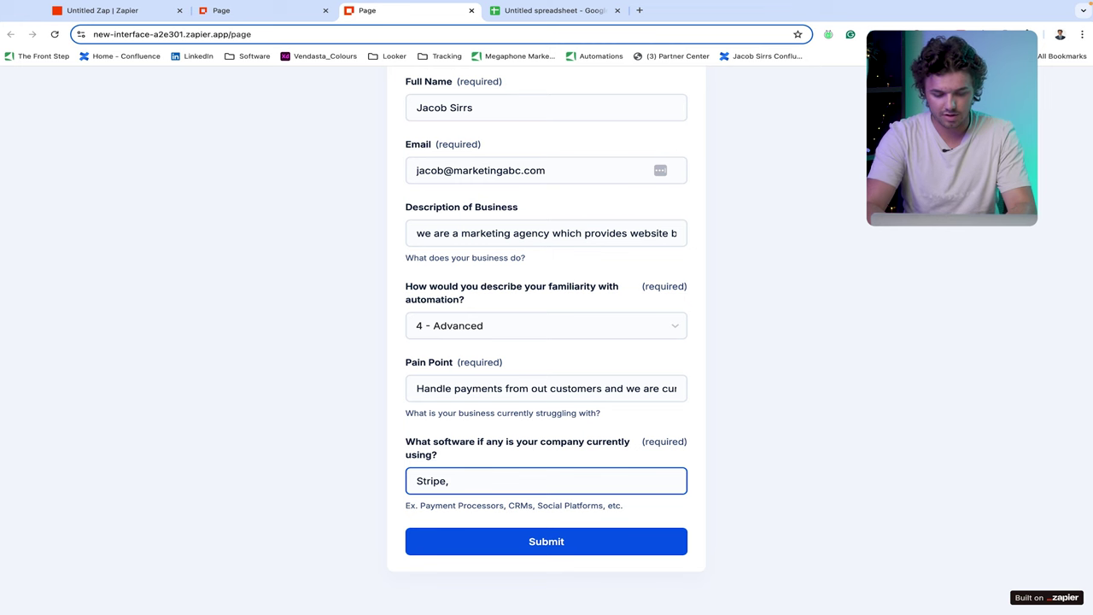
{"action": "type", "text": ", Facebook"}
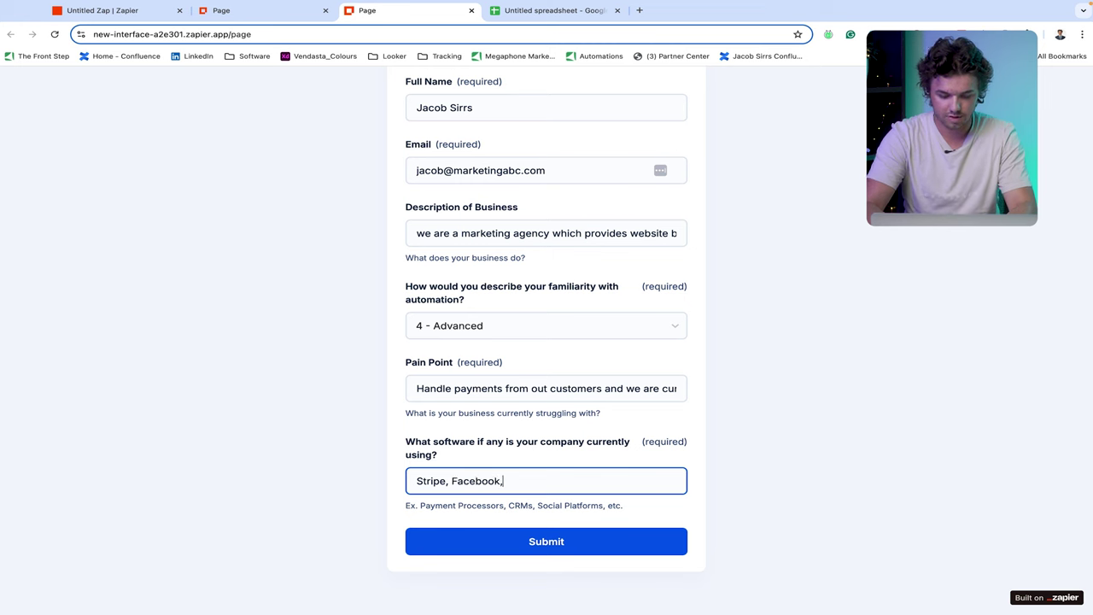
{"action": "type", "text": ", Tw"}
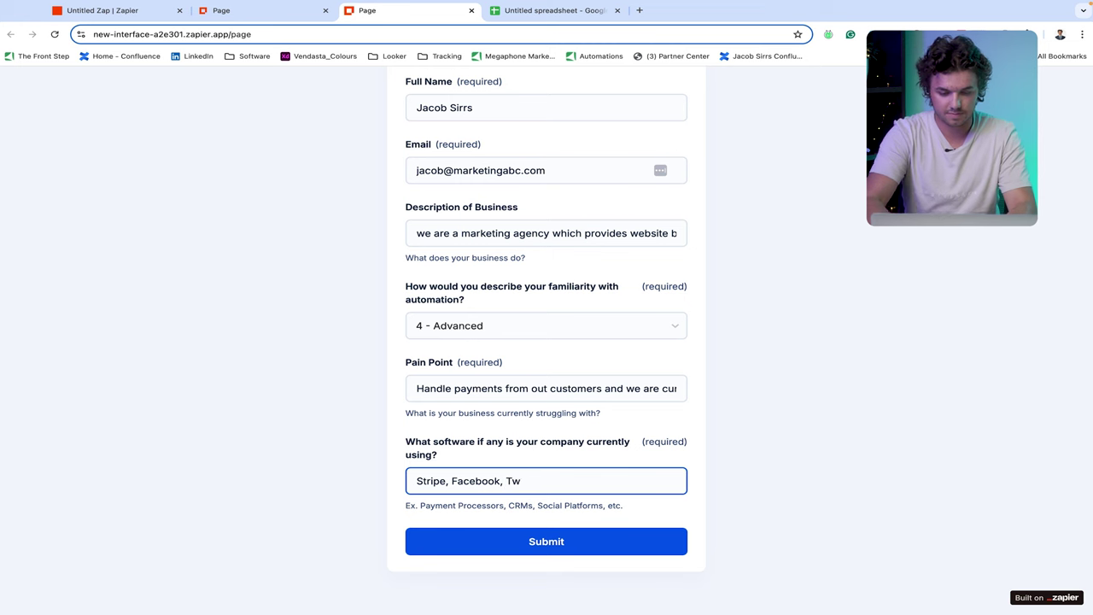
{"action": "type", "text": "witter,"}
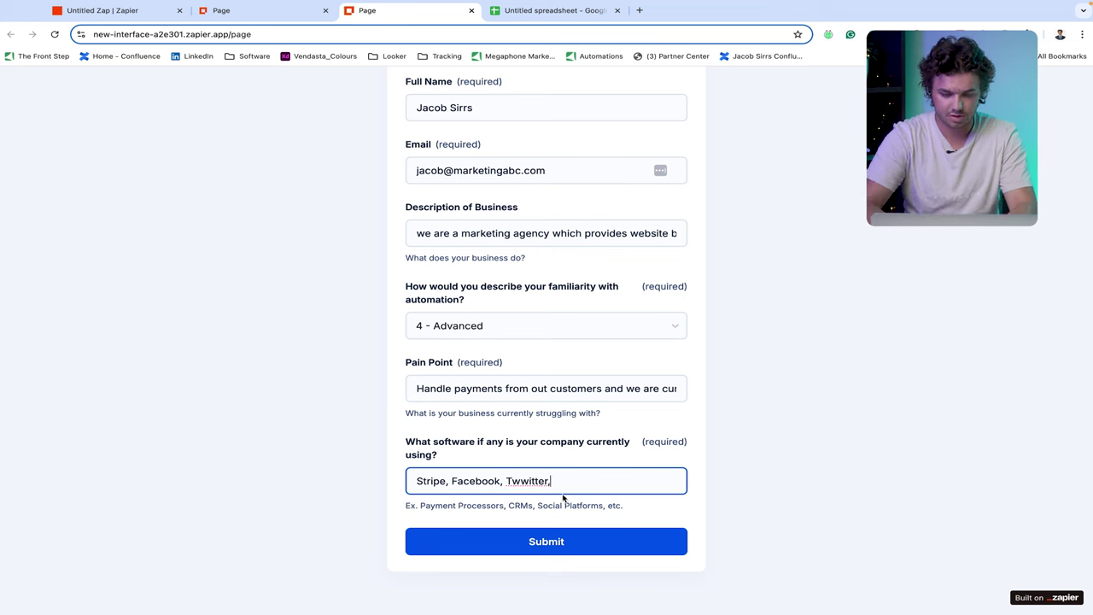
{"action": "left_click", "coordinate": [515, 481]}
{"action": "key", "text": "BackSpace"}
{"action": "left_click", "coordinate": [556, 476]}
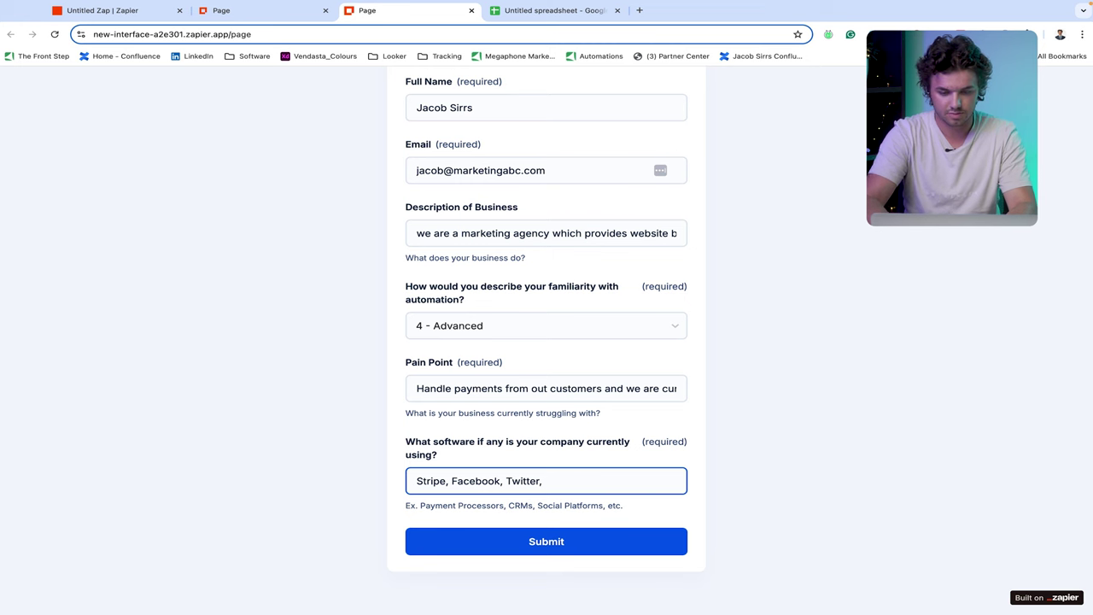
{"action": "type", "text": "Vendasta CRM"}
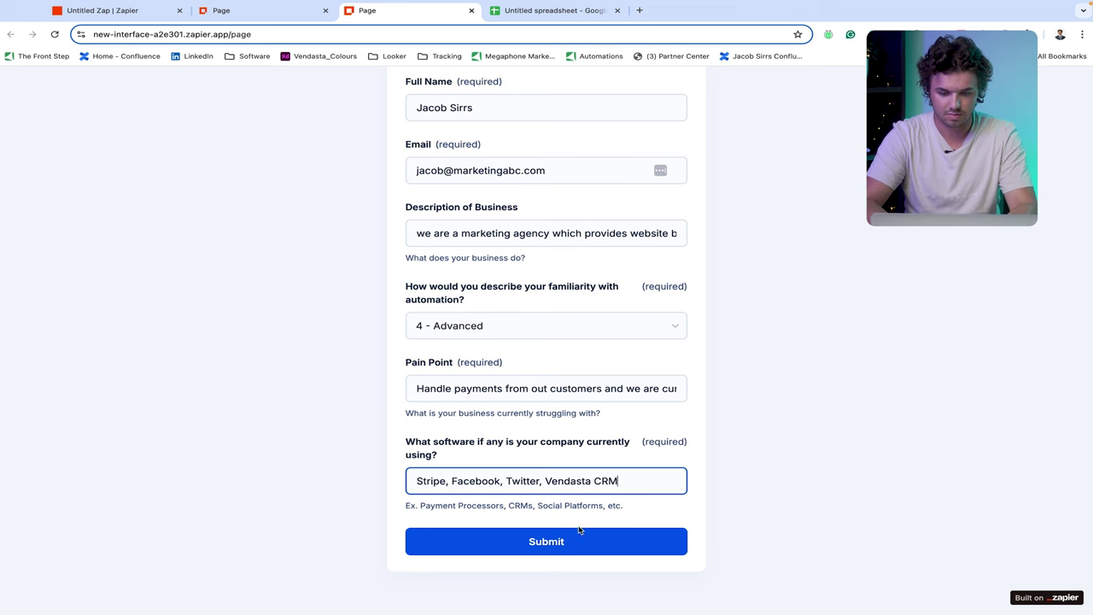
{"action": "left_click", "coordinate": [579, 544]}
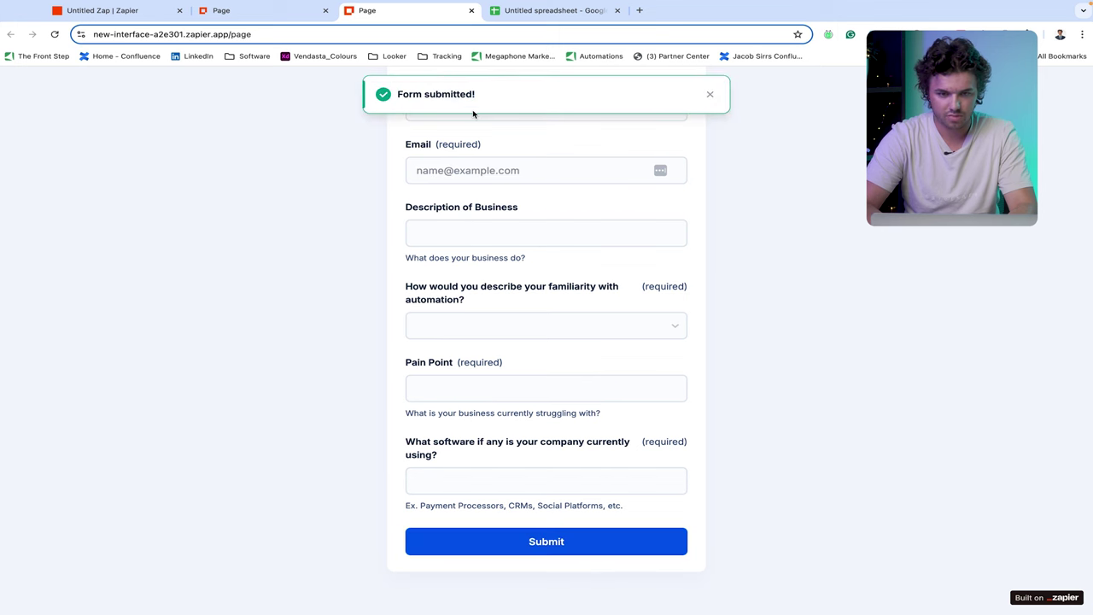
{"action": "scroll", "coordinate": [474, 113], "scroll_direction": "up", "scroll_amount": 2}
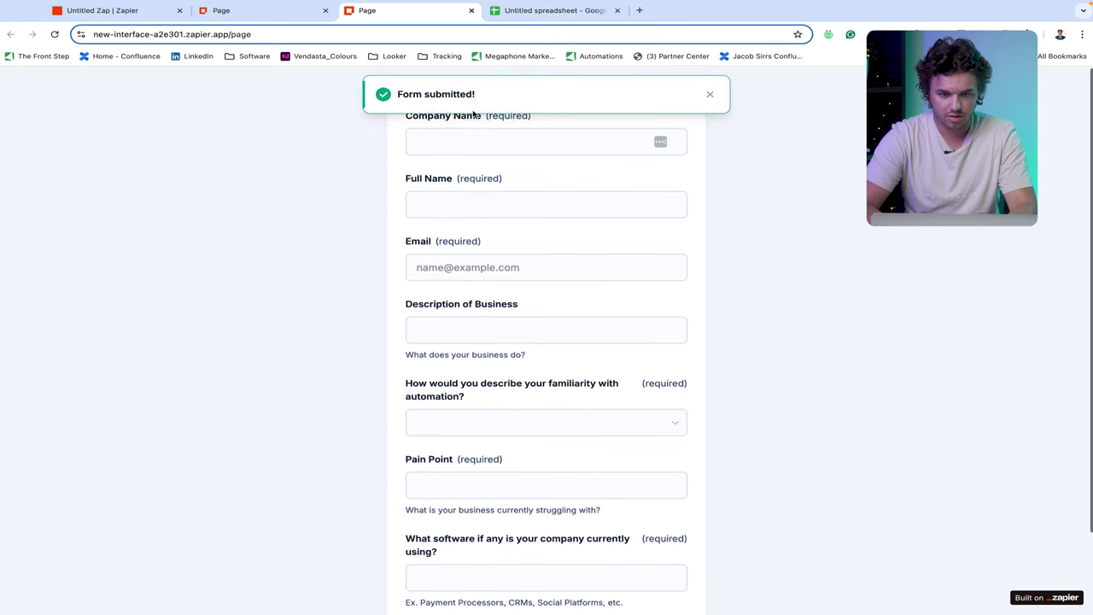
- Test the trigger, find new records and use Form Submission B as the sample
{"action": "left_click", "coordinate": [116, 12]}
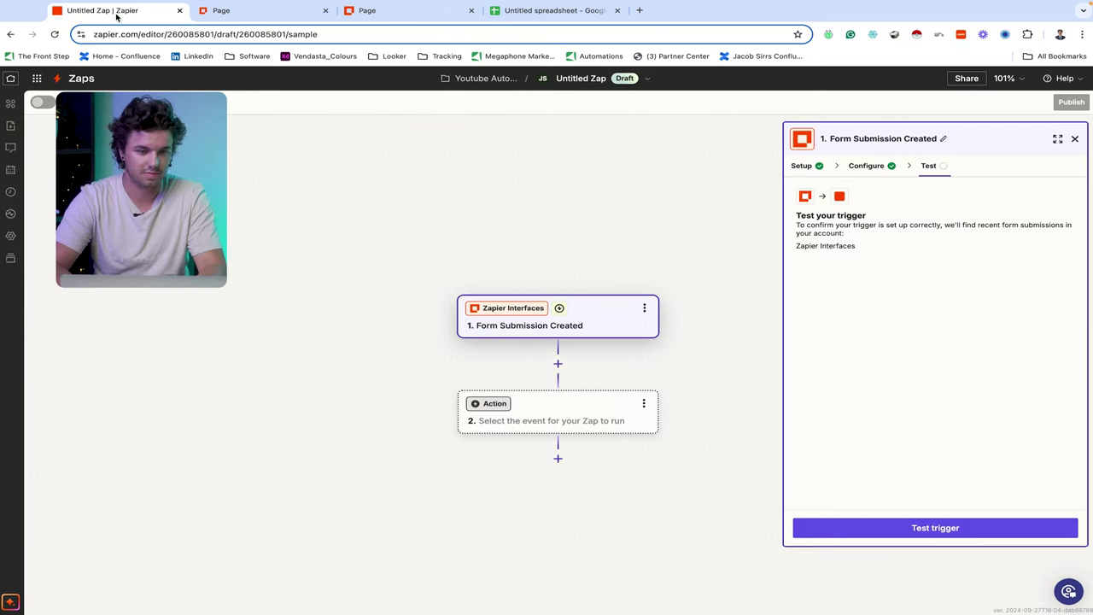
{"action": "left_click", "coordinate": [939, 530]}
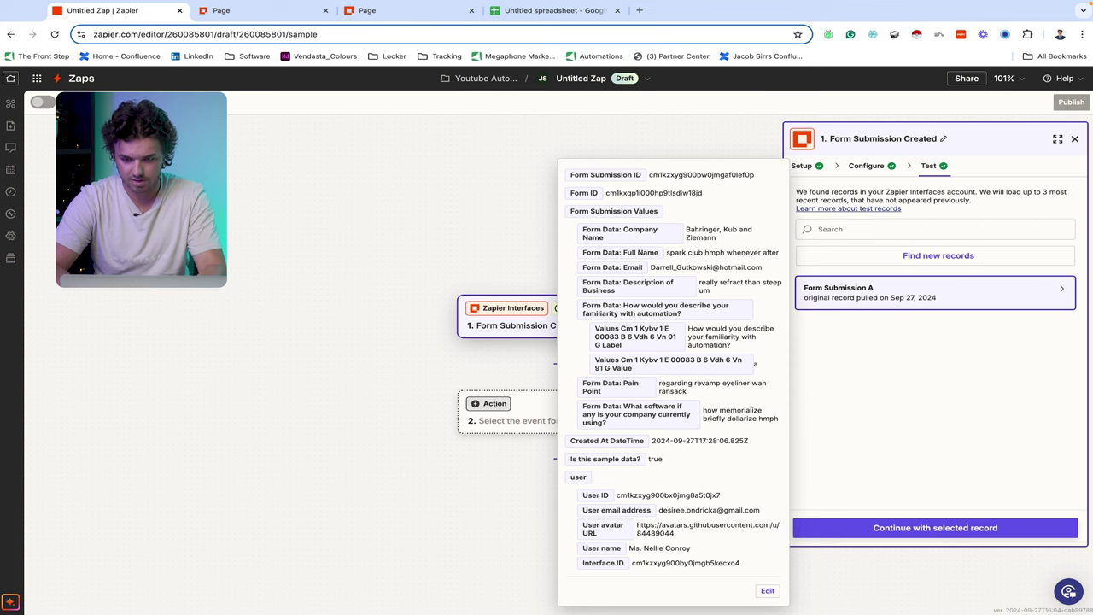
{"action": "left_click", "coordinate": [914, 256]}
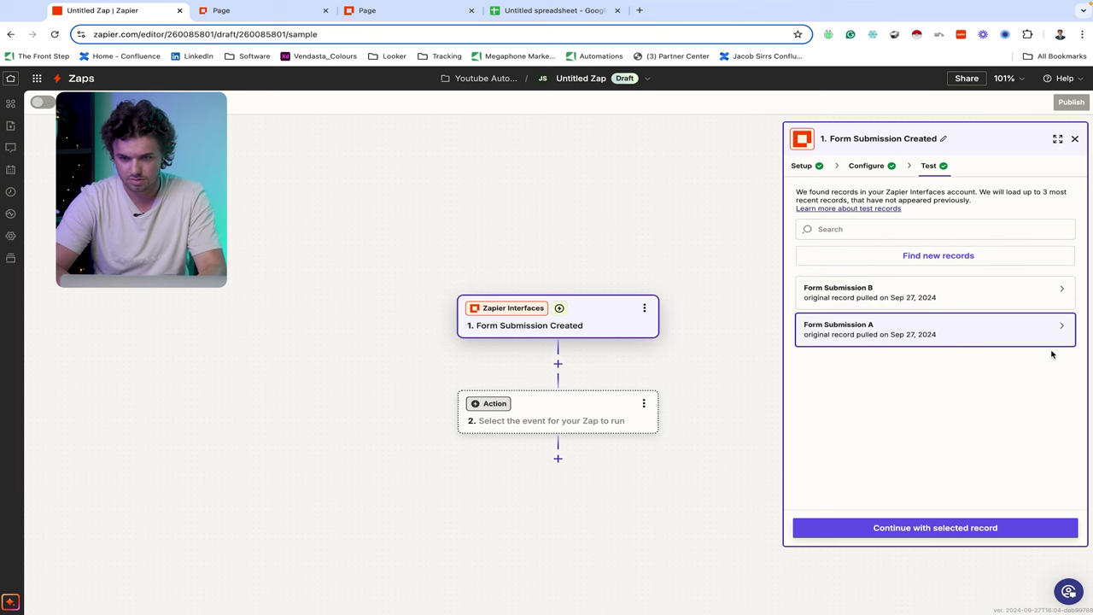
{"action": "left_click", "coordinate": [1032, 297]}
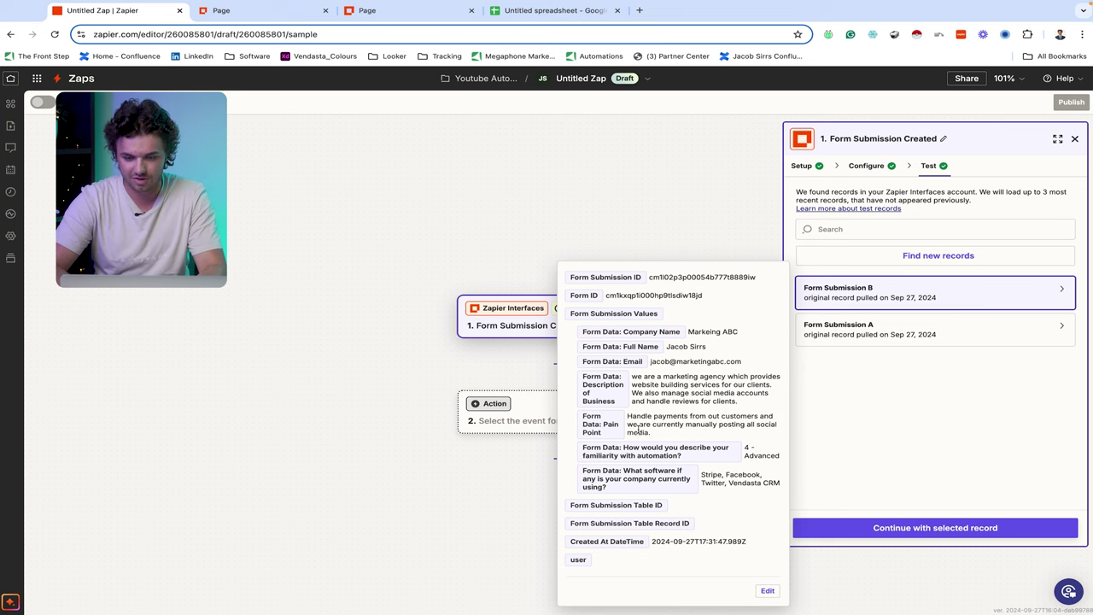
{"action": "left_click", "coordinate": [937, 532]}
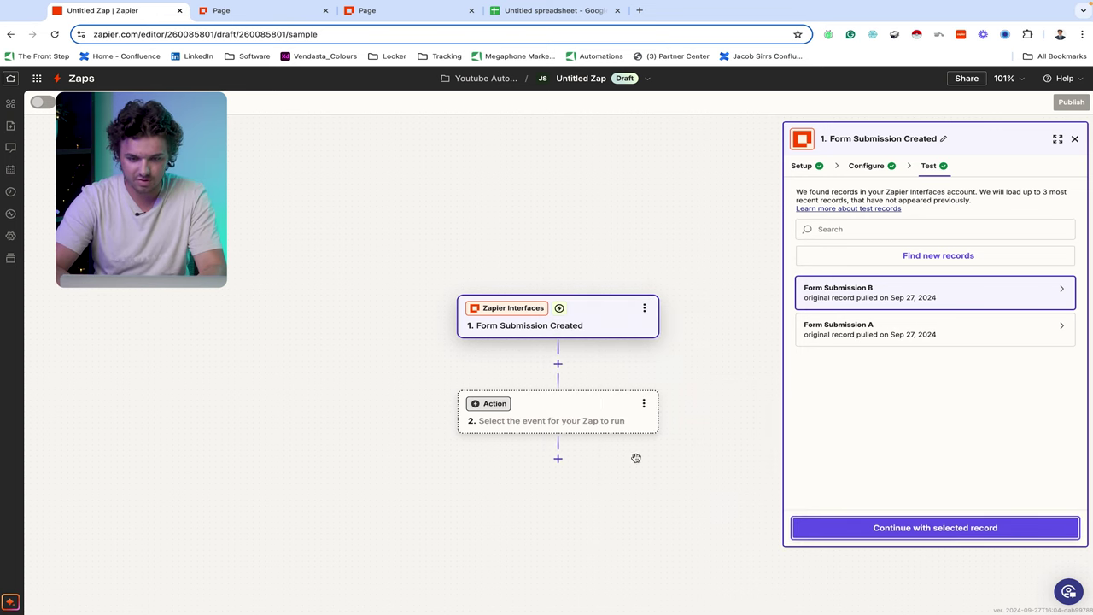
- Set step 2 to Google Sheets Create Spreadsheet Row with the first connected account
{"action": "left_click", "coordinate": [575, 416]}
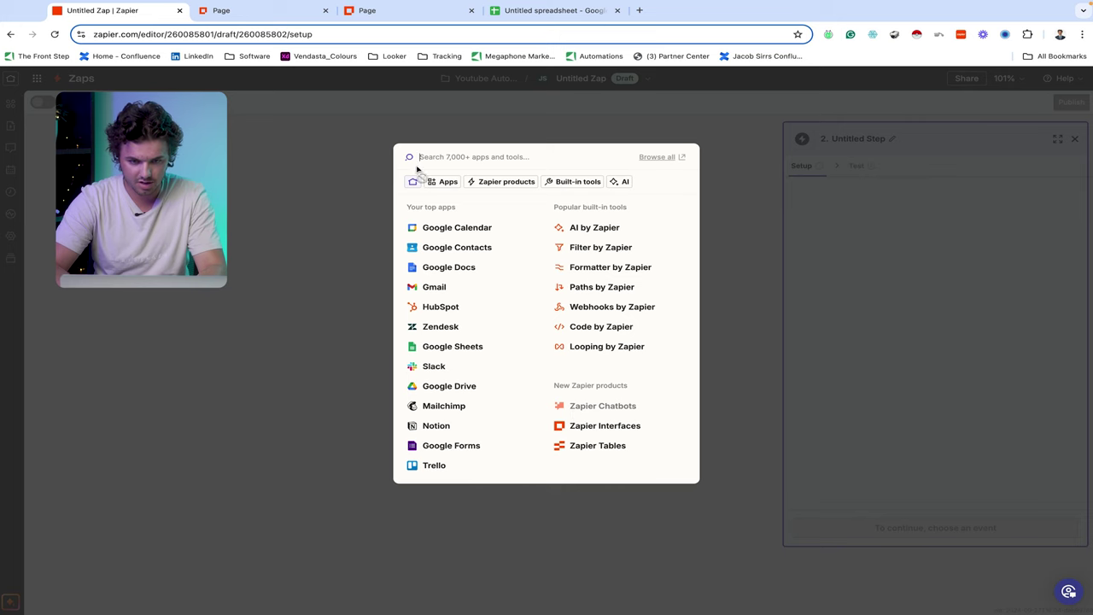
{"action": "left_click", "coordinate": [453, 347]}
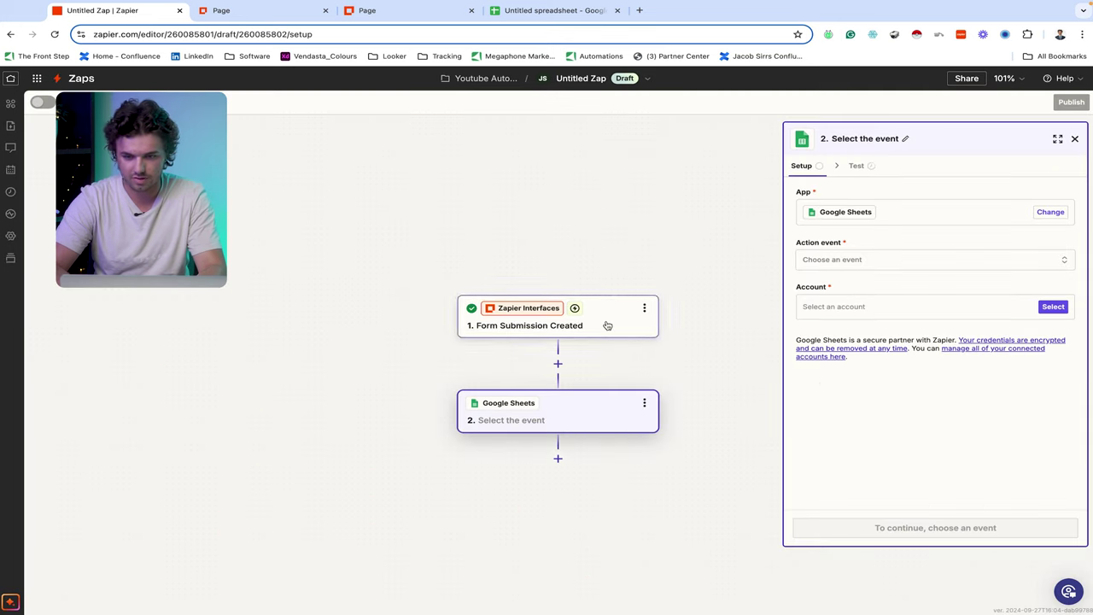
{"action": "left_click", "coordinate": [969, 266]}
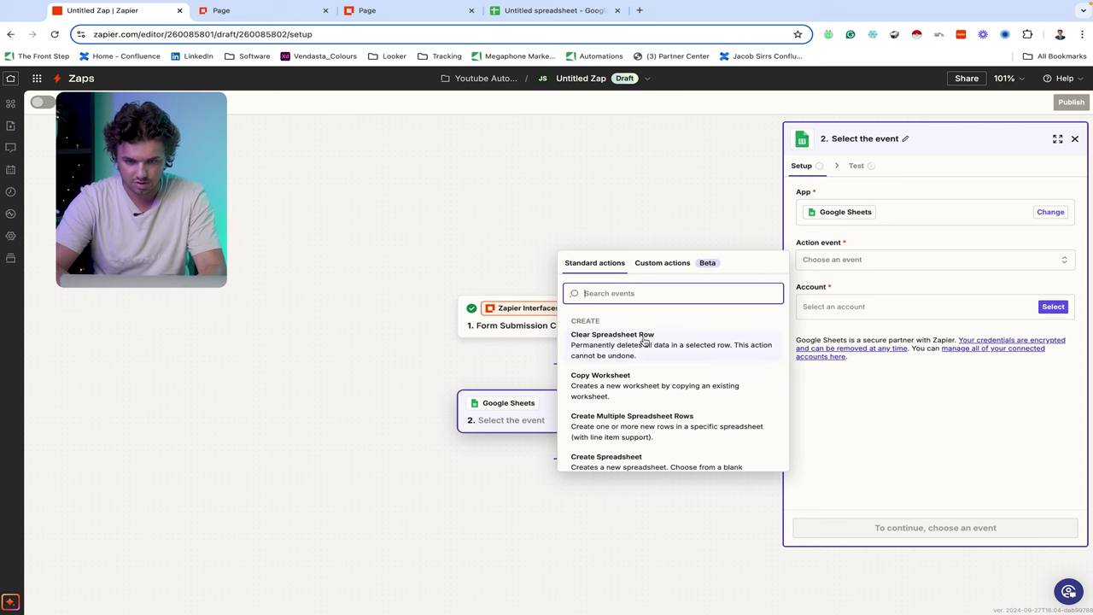
{"action": "scroll", "coordinate": [636, 412], "scroll_direction": "down", "scroll_amount": 3}
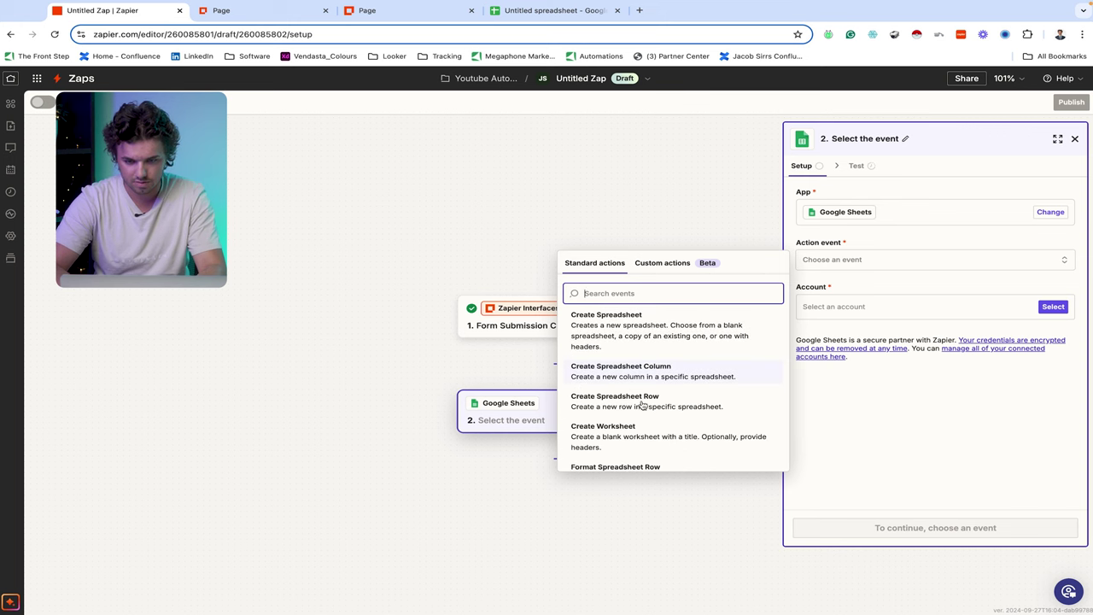
{"action": "left_click", "coordinate": [642, 405]}
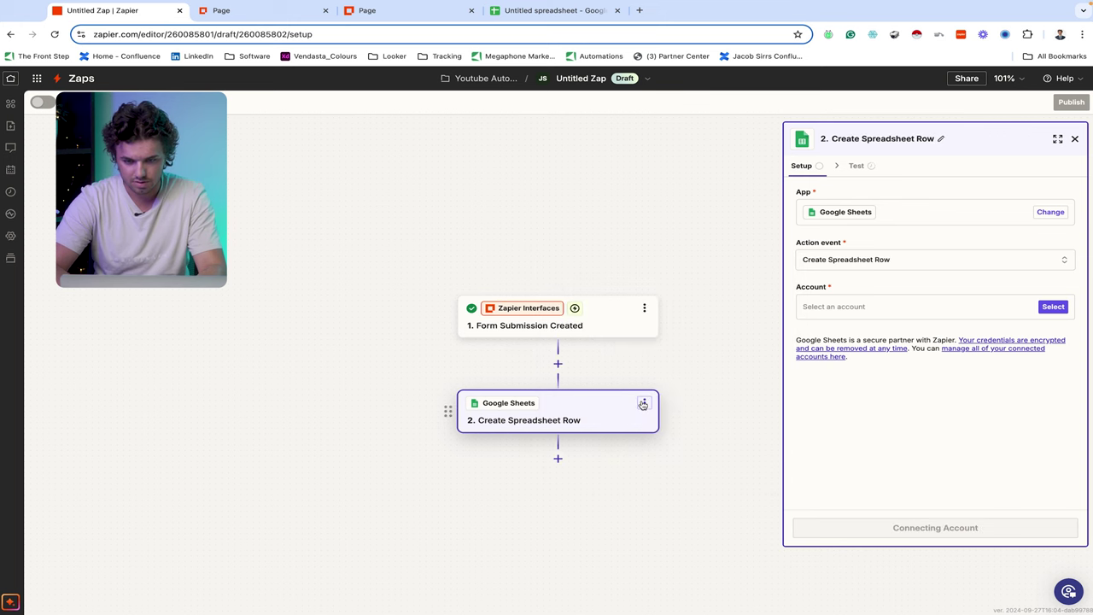
{"action": "left_click", "coordinate": [1053, 305]}
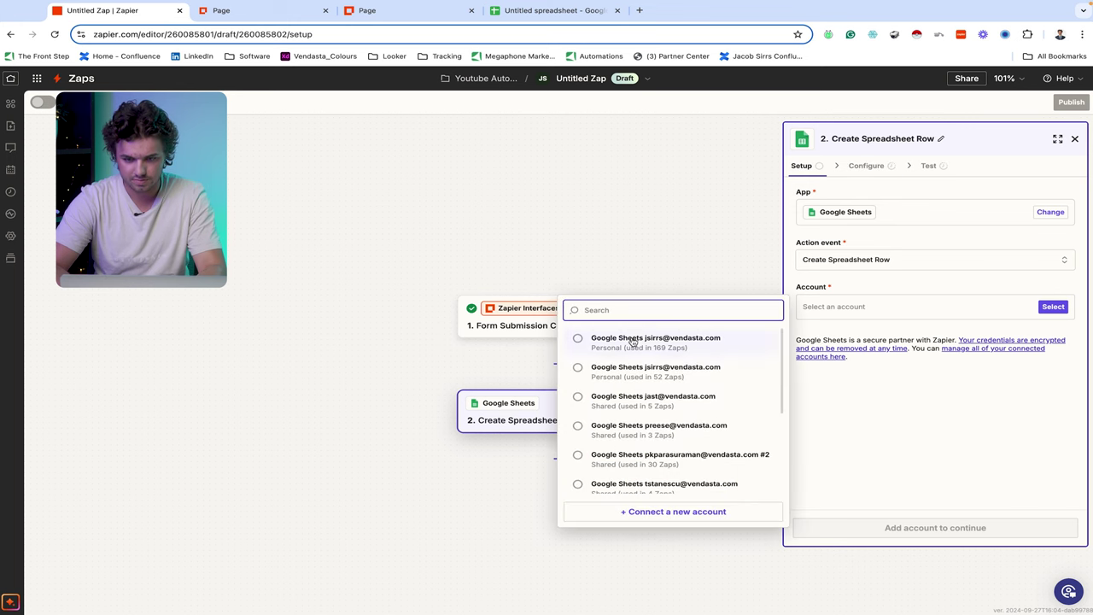
{"action": "left_click", "coordinate": [632, 342]}
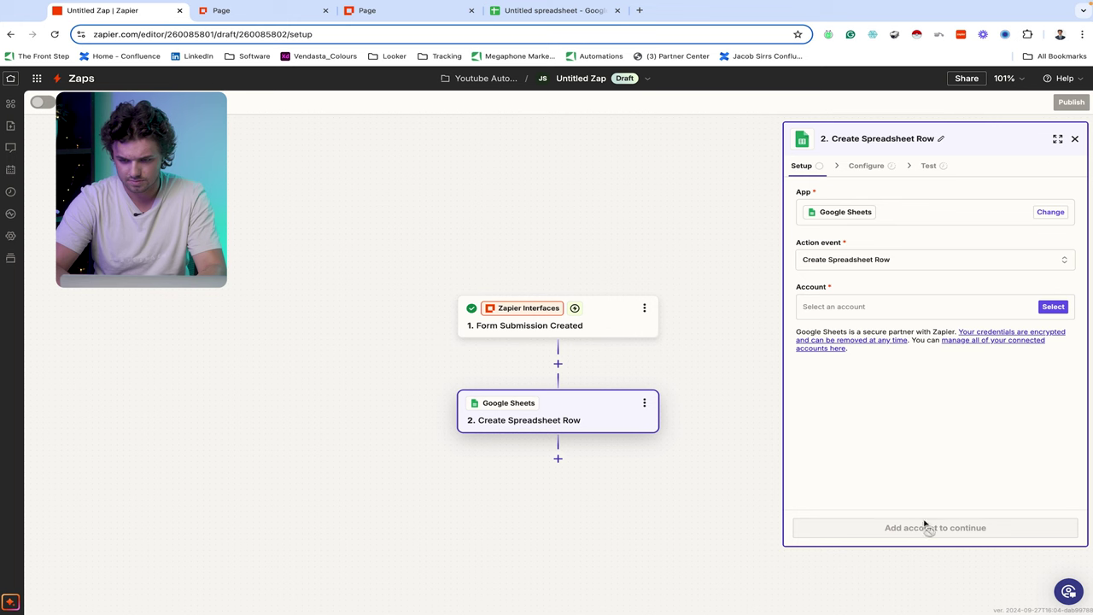
{"action": "left_click", "coordinate": [944, 531]}
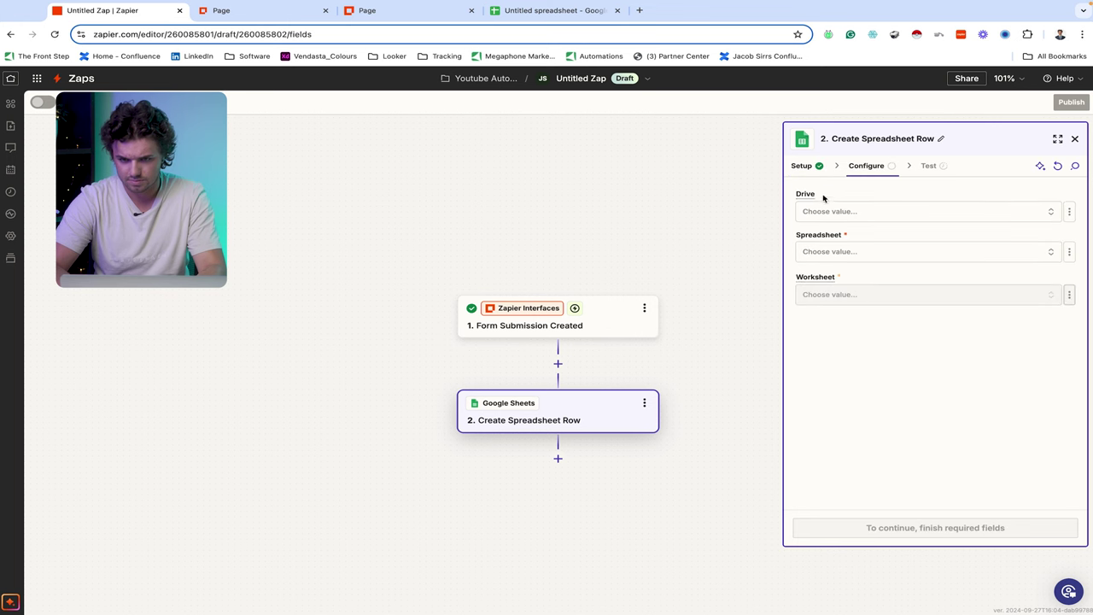
- Retitle the untitled spreadsheet 'Form Intake (Company Automation Ideas)'
{"action": "left_click", "coordinate": [551, 12]}
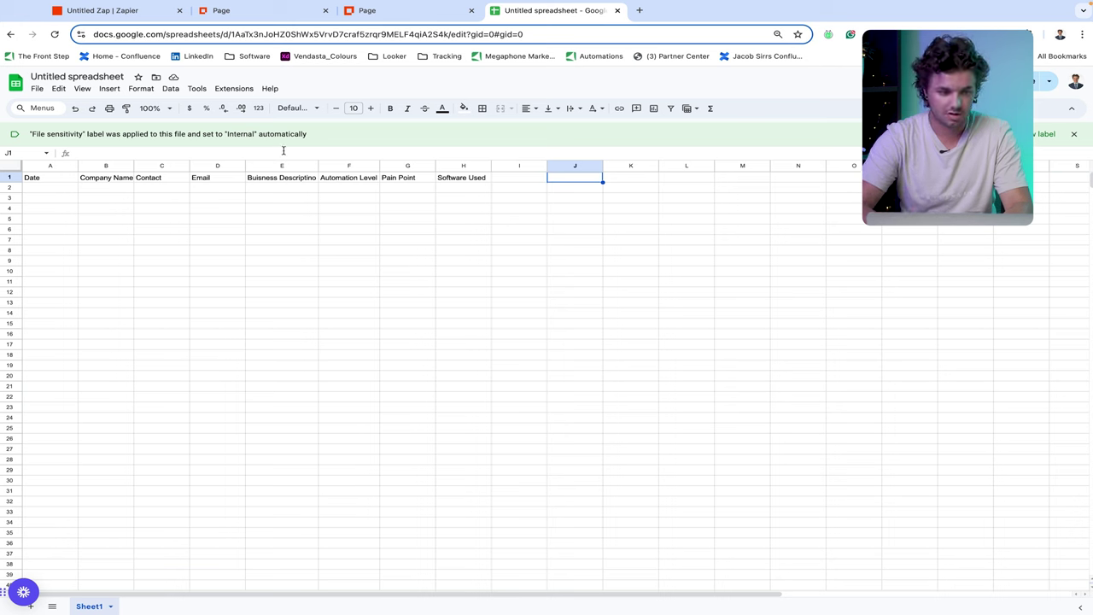
{"action": "left_click", "coordinate": [71, 77]}
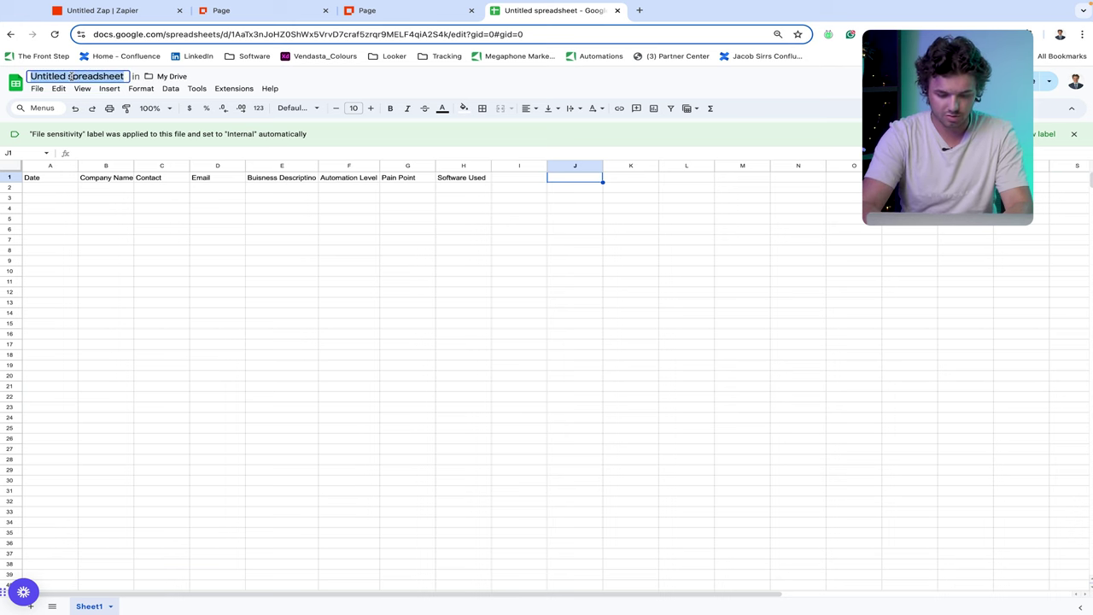
{"action": "type", "text": "Form"}
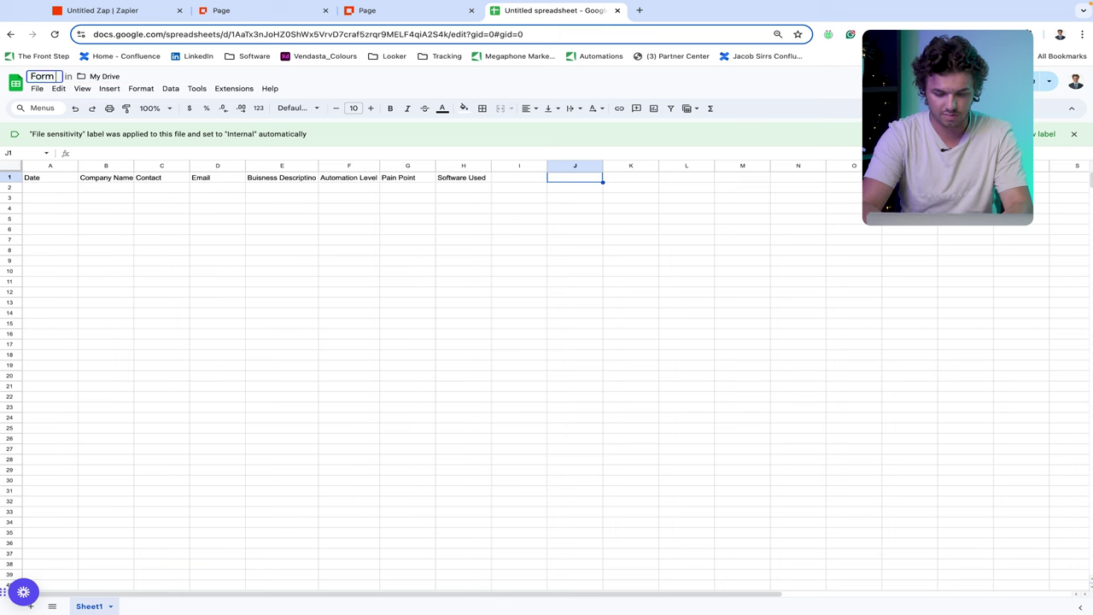
{"action": "type", "text": " Intake ("}
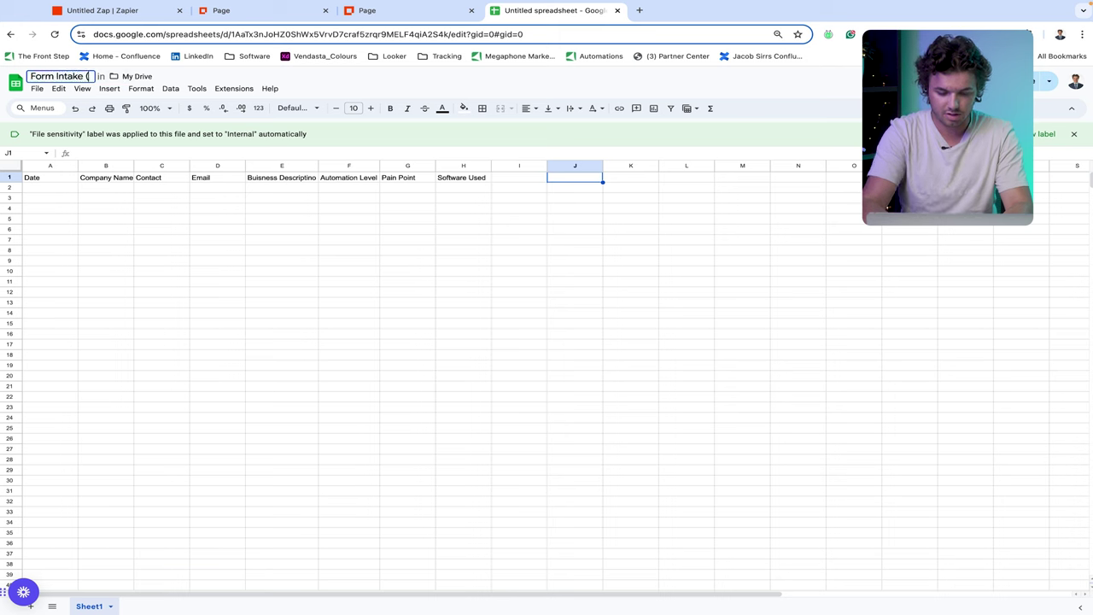
{"action": "type", "text": "Comp"}
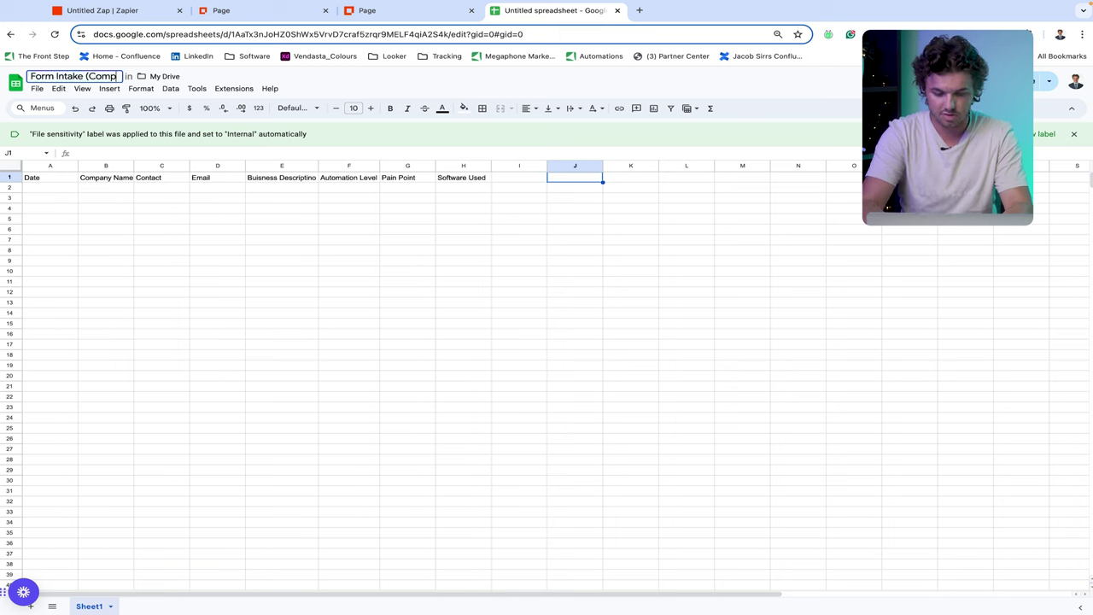
{"action": "type", "text": "any Automat"}
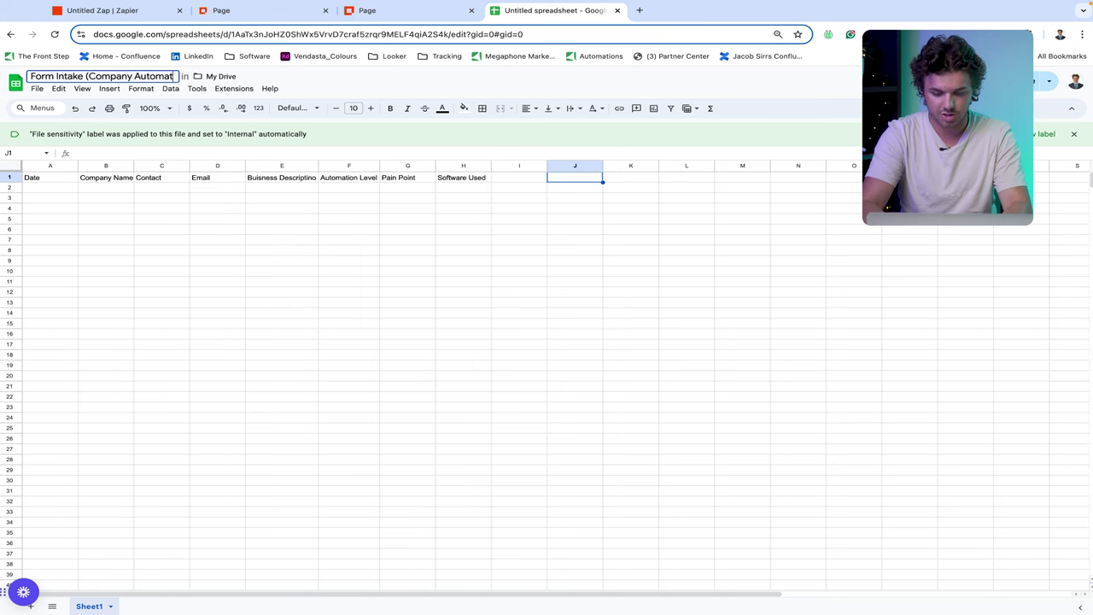
{"action": "type", "text": "ion Ideas)"}
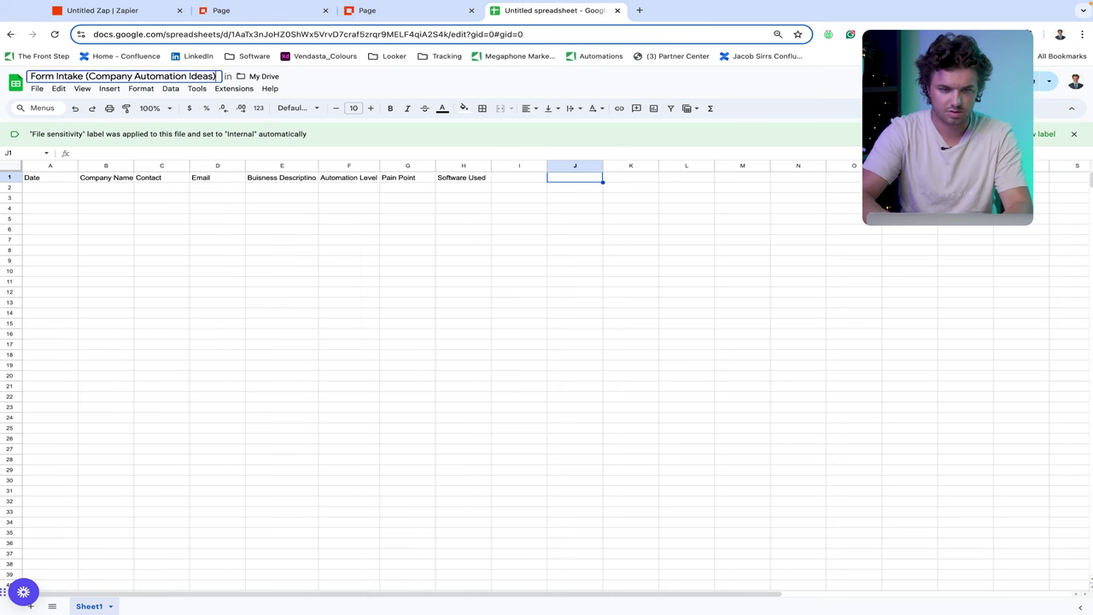
- Refresh the spreadsheet list and target Sheet1 of Form Intake (Company Automation Ideas)
{"action": "left_click", "coordinate": [106, 239]}
{"action": "left_click", "coordinate": [133, 12]}
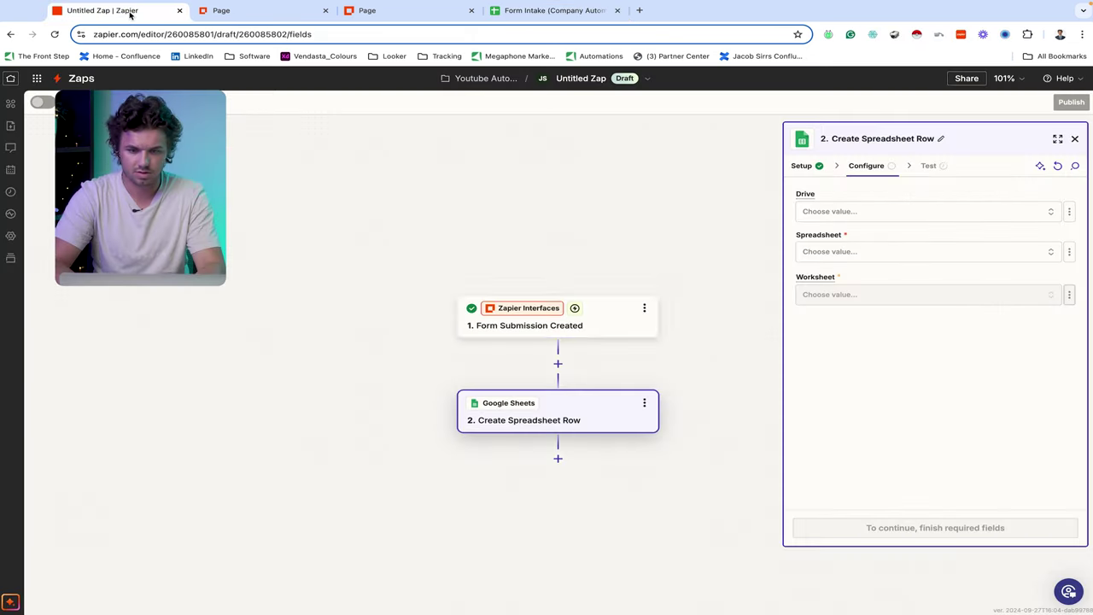
{"action": "left_click", "coordinate": [858, 213]}
{"action": "left_click", "coordinate": [846, 251]}
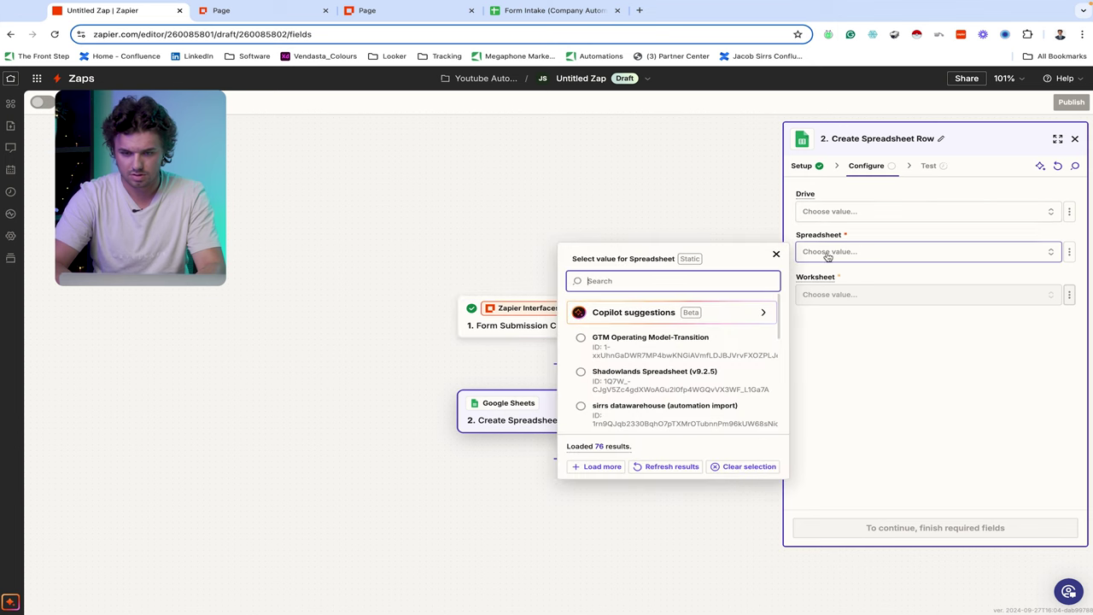
{"action": "left_click", "coordinate": [674, 466]}
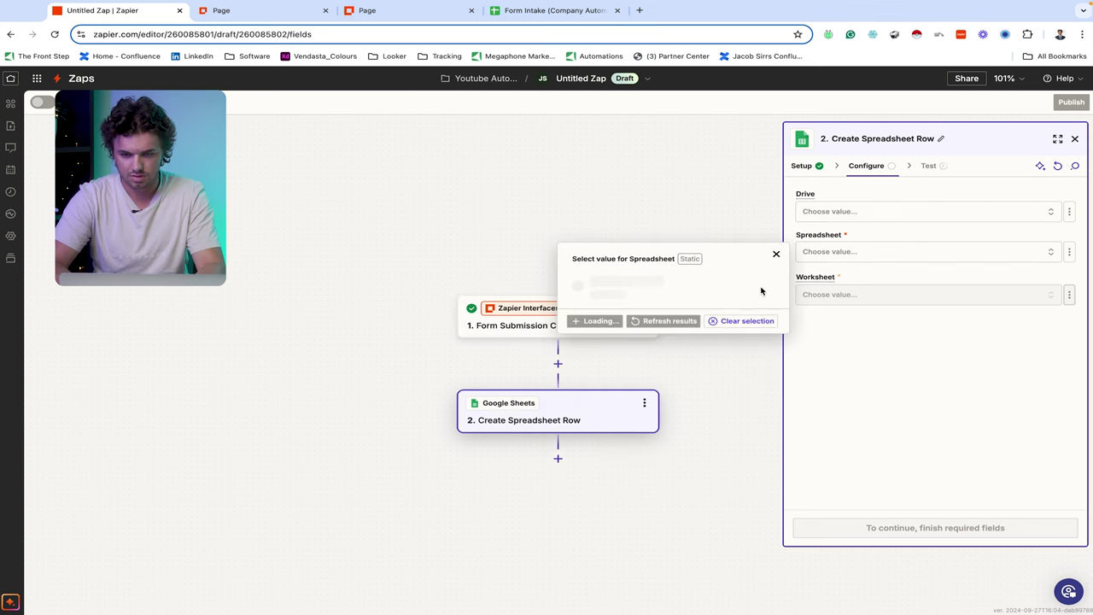
{"action": "left_click", "coordinate": [682, 348]}
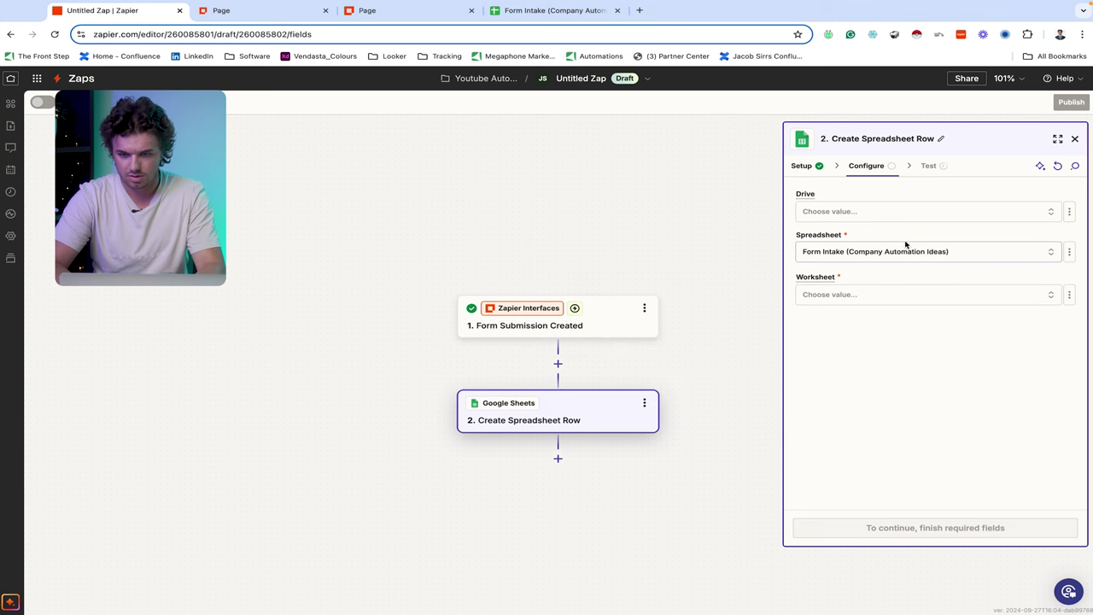
{"action": "left_click", "coordinate": [887, 296]}
{"action": "left_click", "coordinate": [612, 322]}
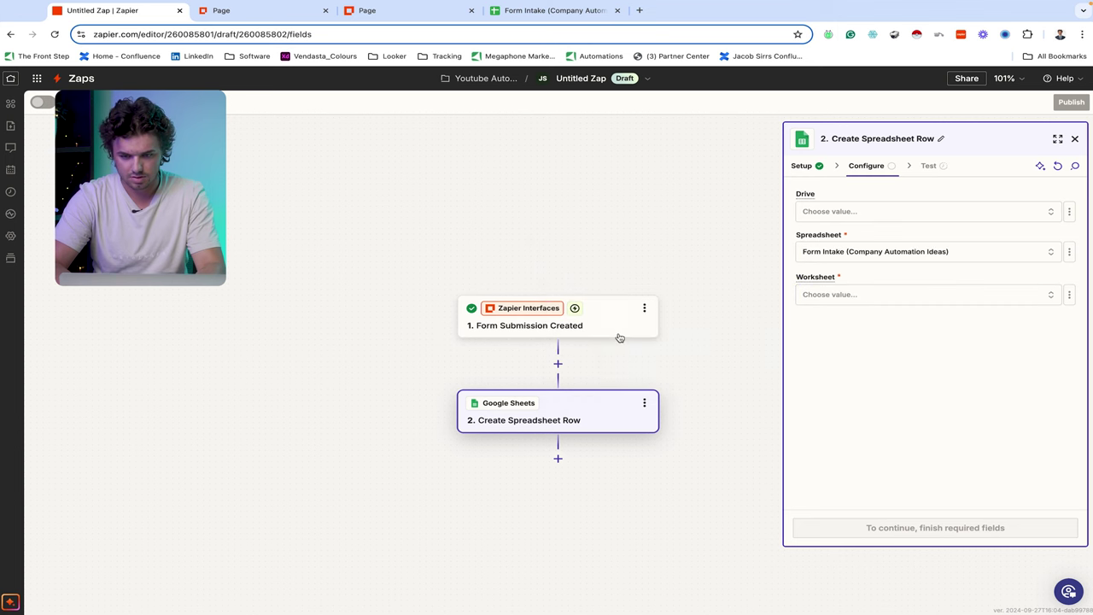
- Fill the Date field with {{zap_meta_human_now}} and return to the Zap canvas
{"action": "left_click", "coordinate": [876, 341]}
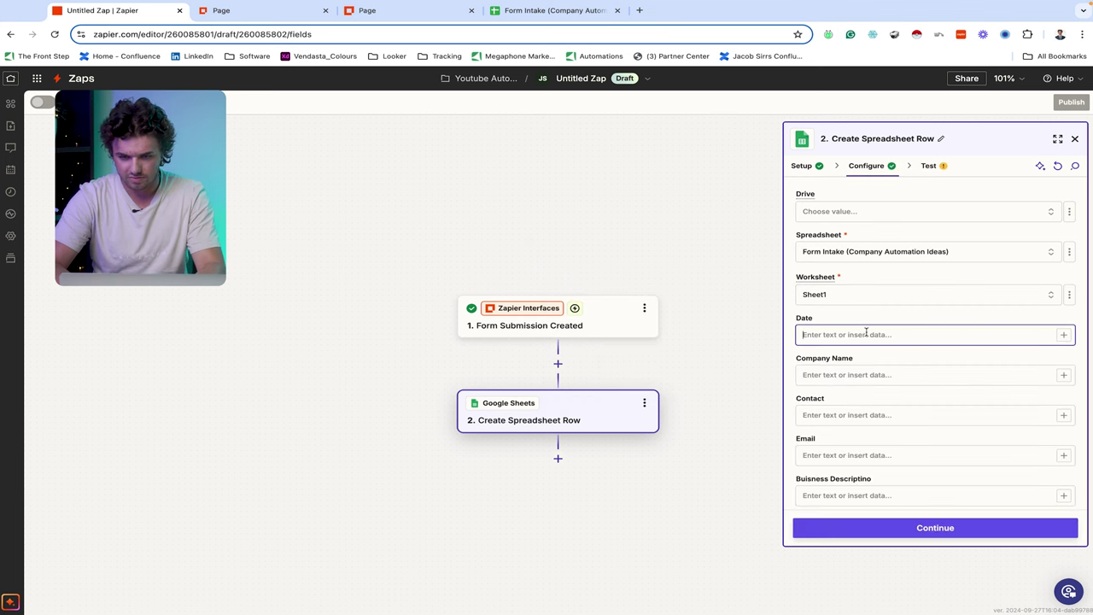
{"action": "type", "text": "{{"}
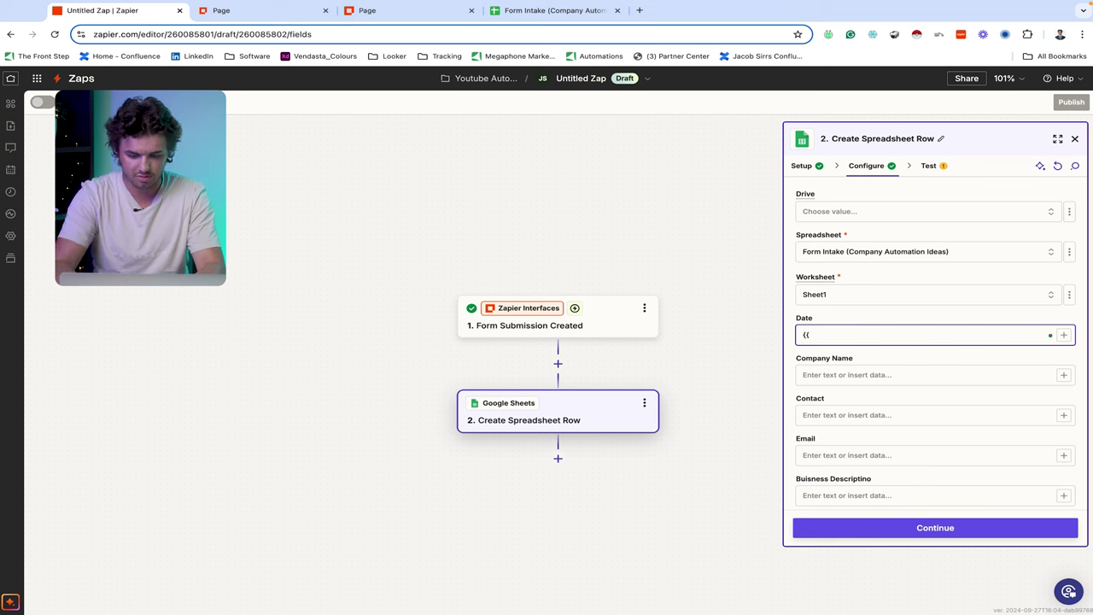
{"action": "type", "text": "zap"}
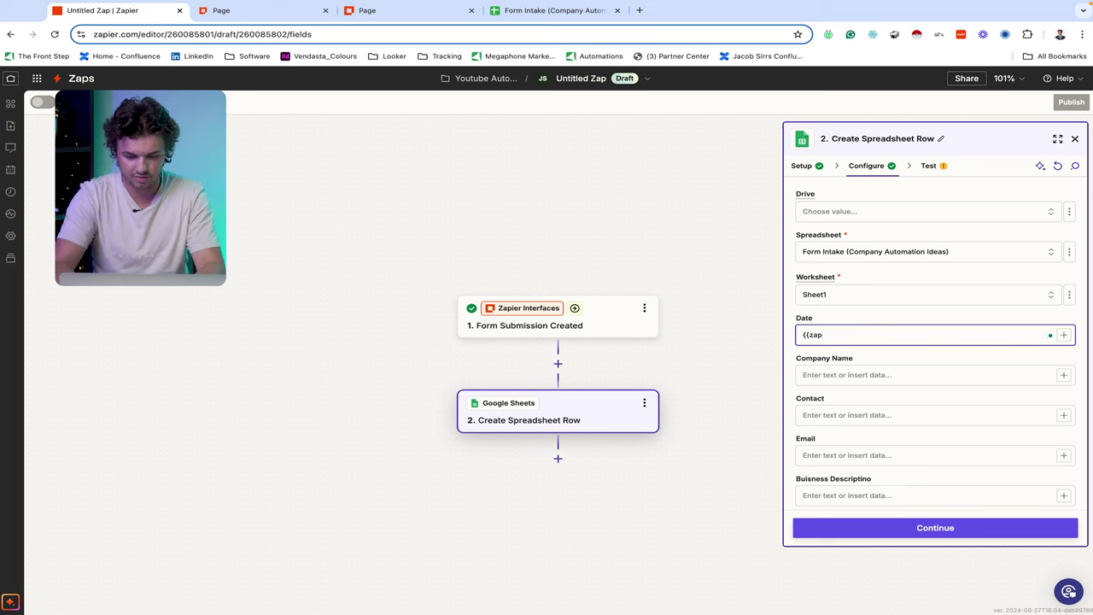
{"action": "type", "text": "_meta"}
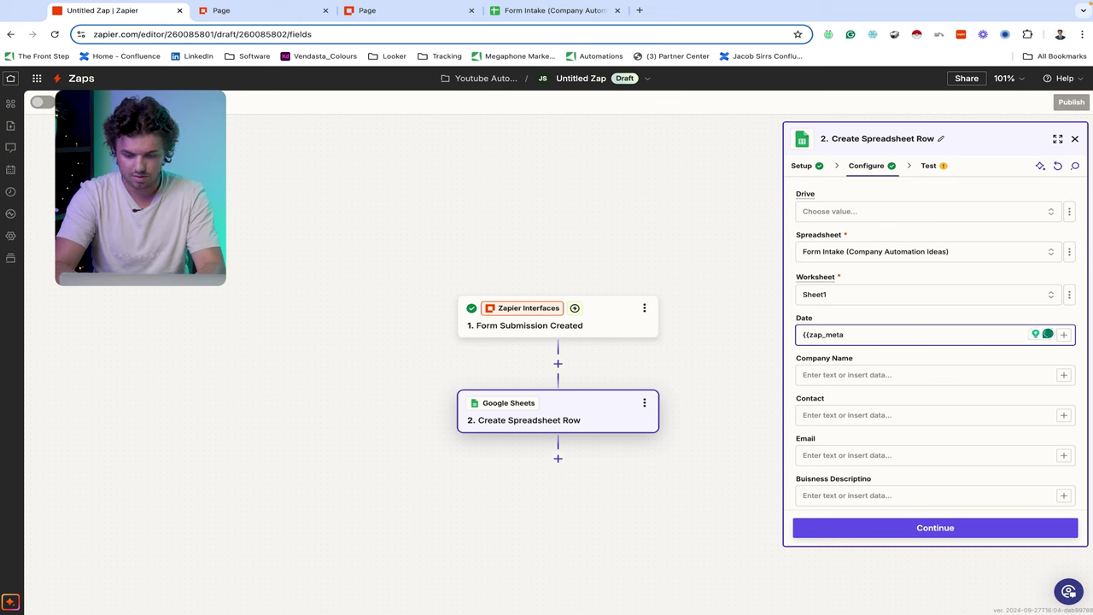
{"action": "type", "text": "_human_no"}
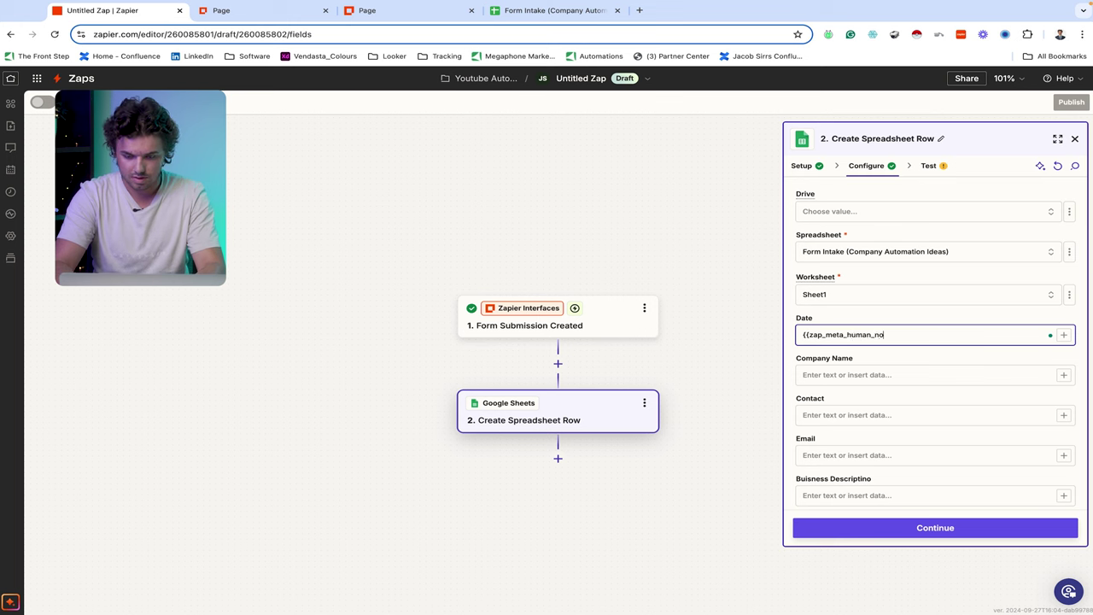
{"action": "type", "text": "w"}
{"action": "type", "text": "}}"}
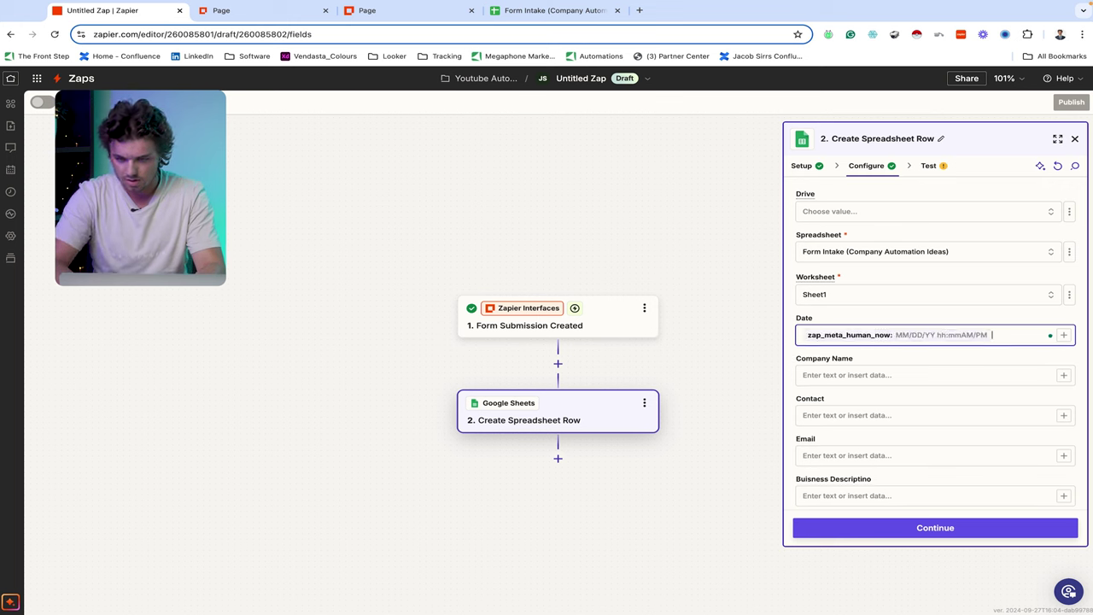
{"action": "left_click", "coordinate": [1050, 376]}
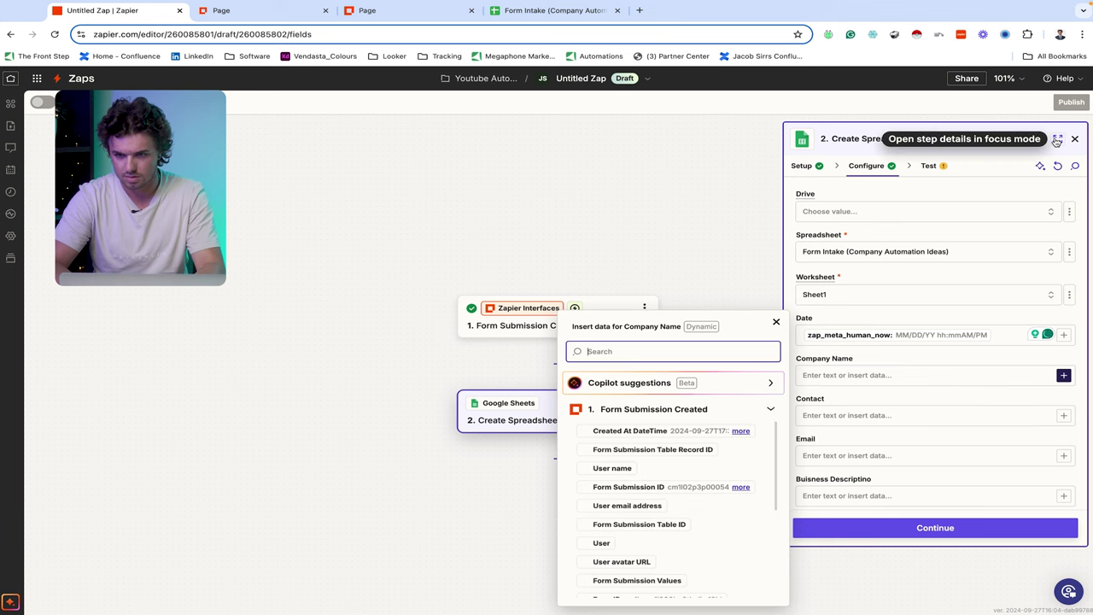
{"action": "left_click", "coordinate": [1074, 138]}
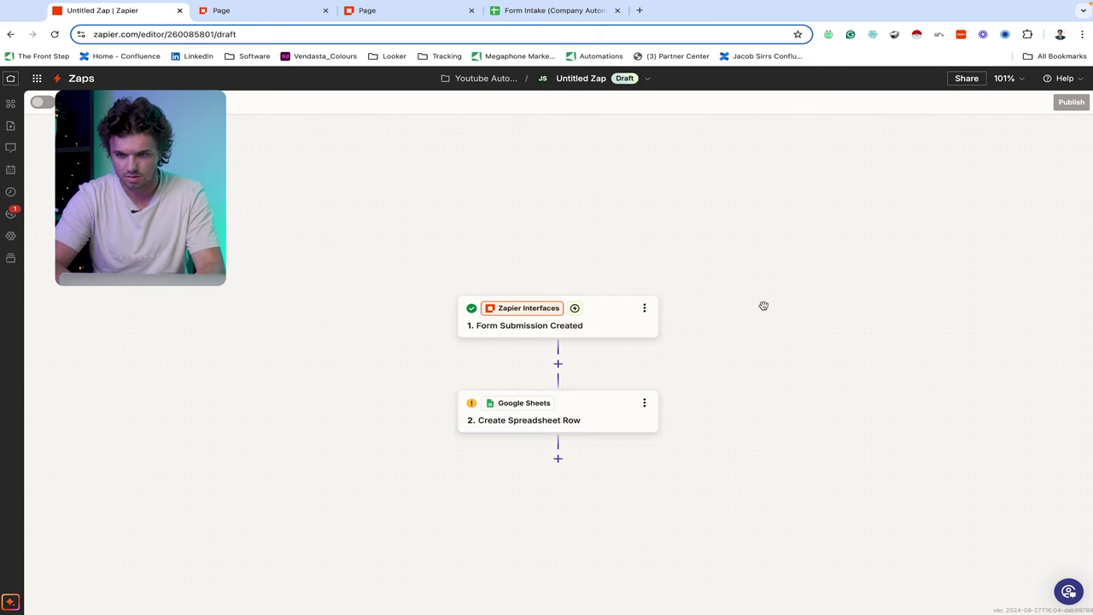
- Map Company Name to the form's Company Name answer and Contact to Full Name
{"action": "left_click", "coordinate": [530, 431]}
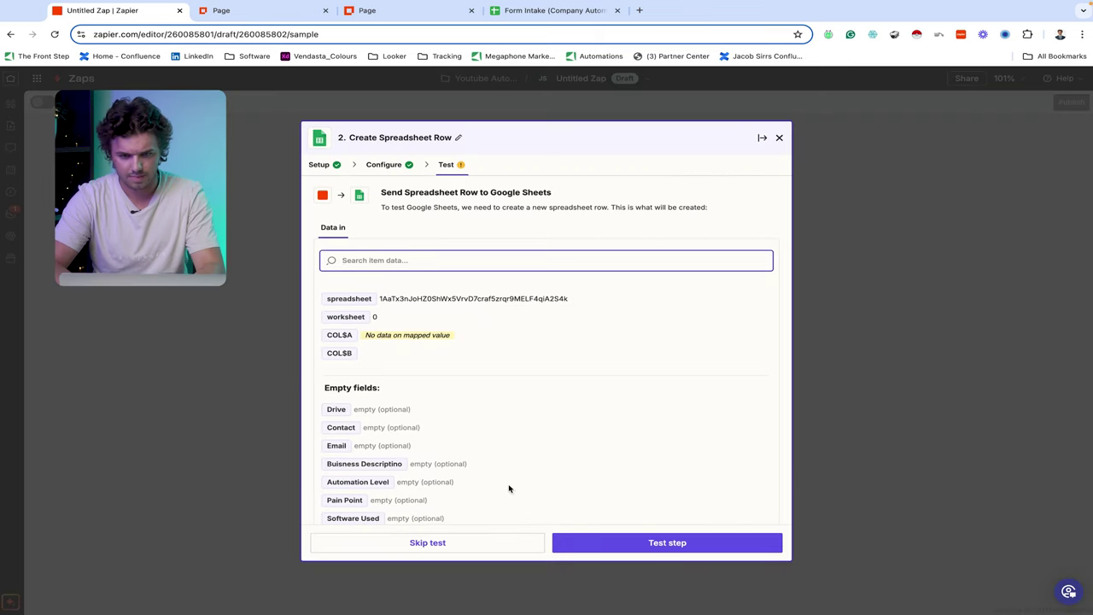
{"action": "left_click", "coordinate": [379, 166]}
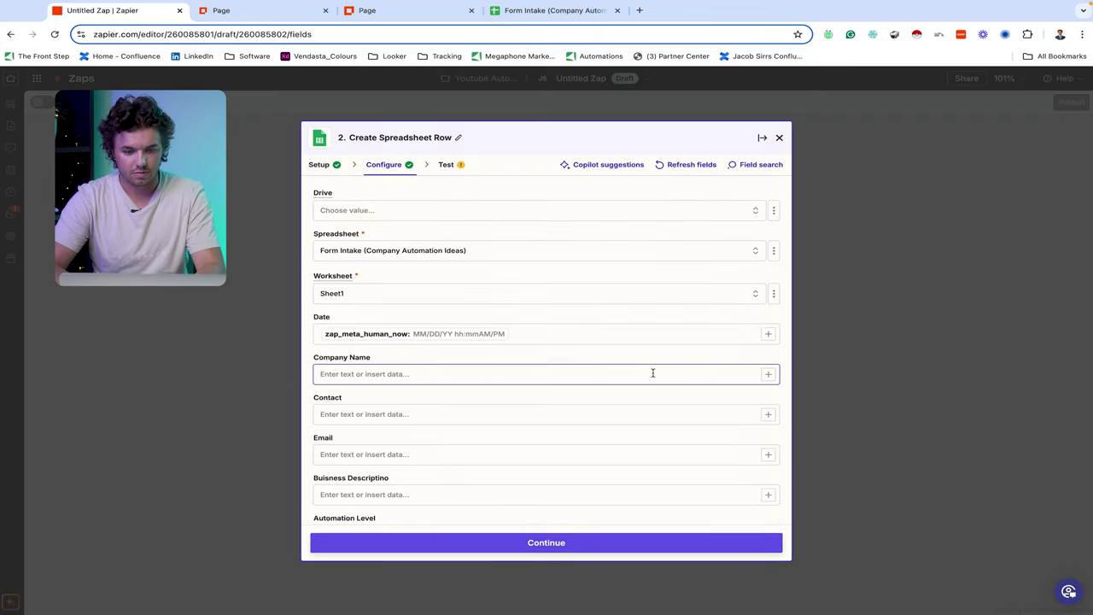
{"action": "left_click", "coordinate": [768, 375]}
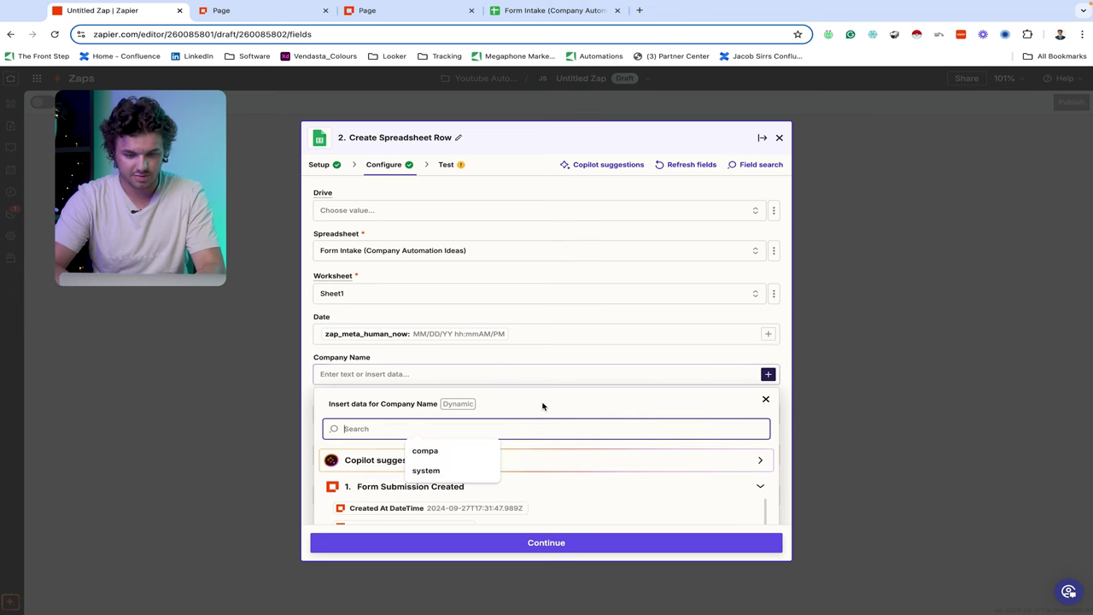
{"action": "scroll", "coordinate": [542, 405], "scroll_direction": "down", "scroll_amount": 2}
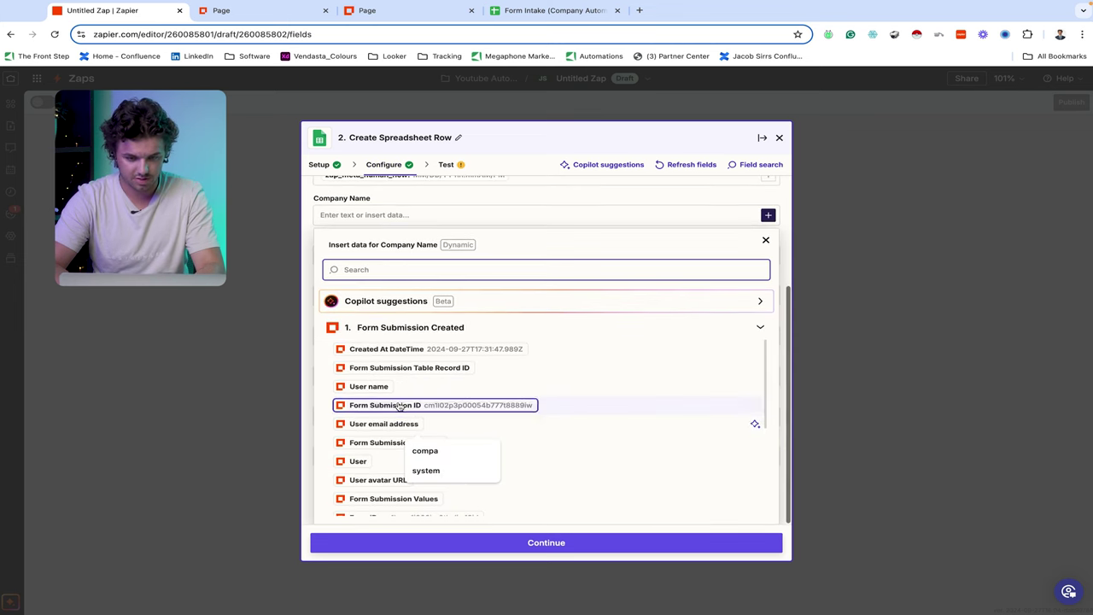
{"action": "type", "text": "company"}
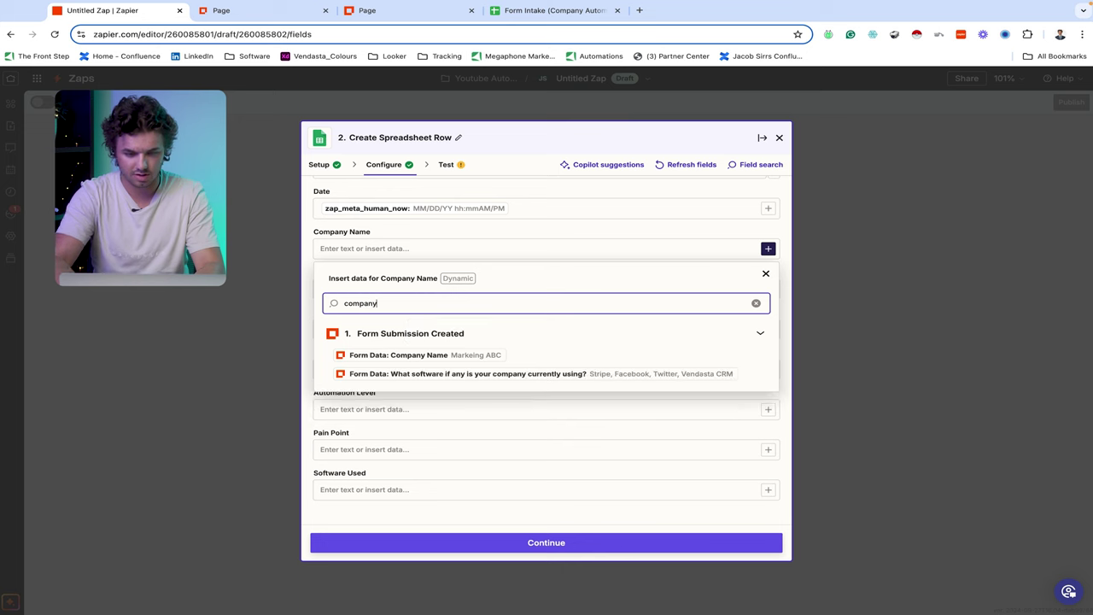
{"action": "left_click", "coordinate": [430, 359]}
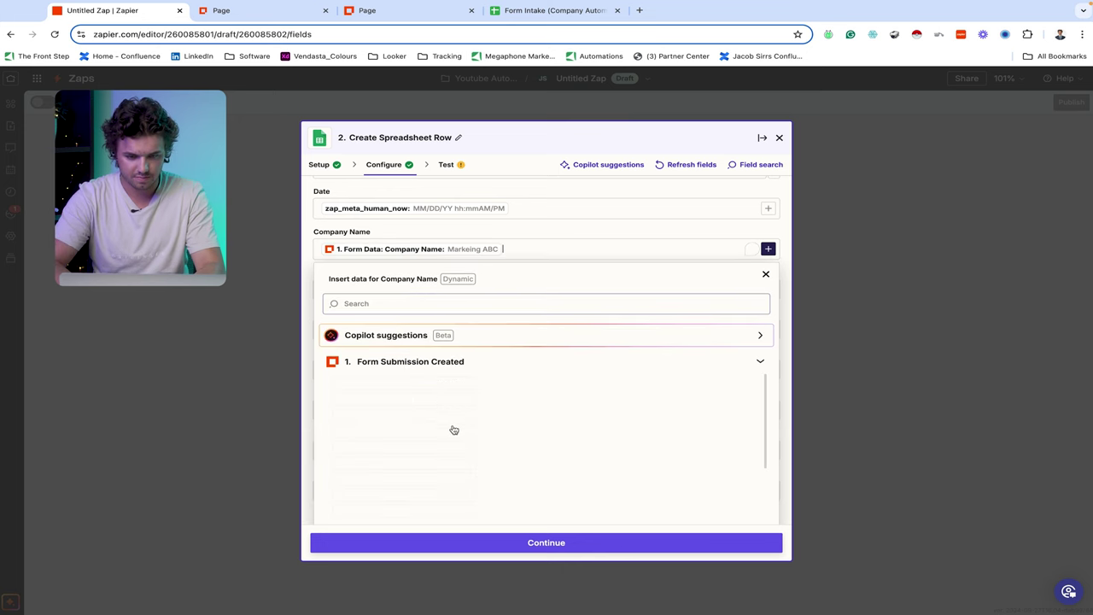
{"action": "left_click", "coordinate": [500, 236]}
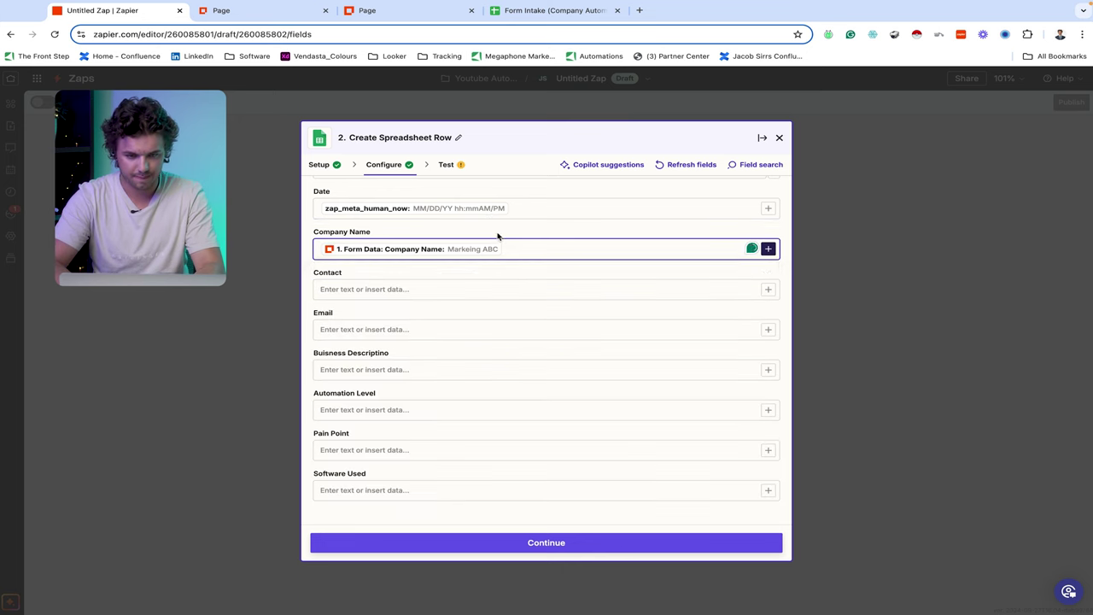
{"action": "left_click", "coordinate": [768, 290]}
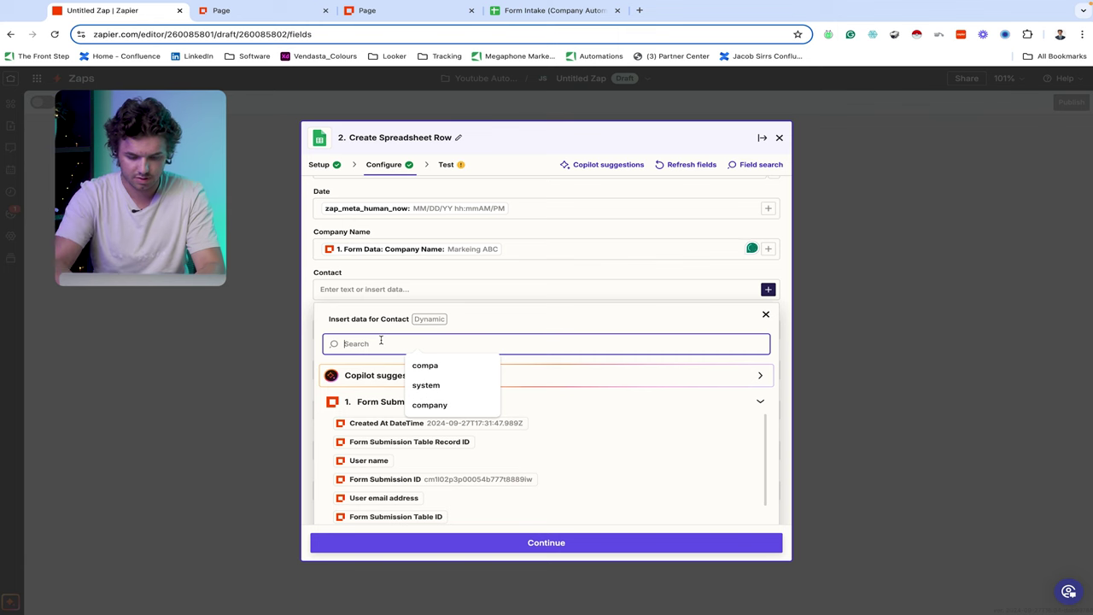
{"action": "type", "text": "full"}
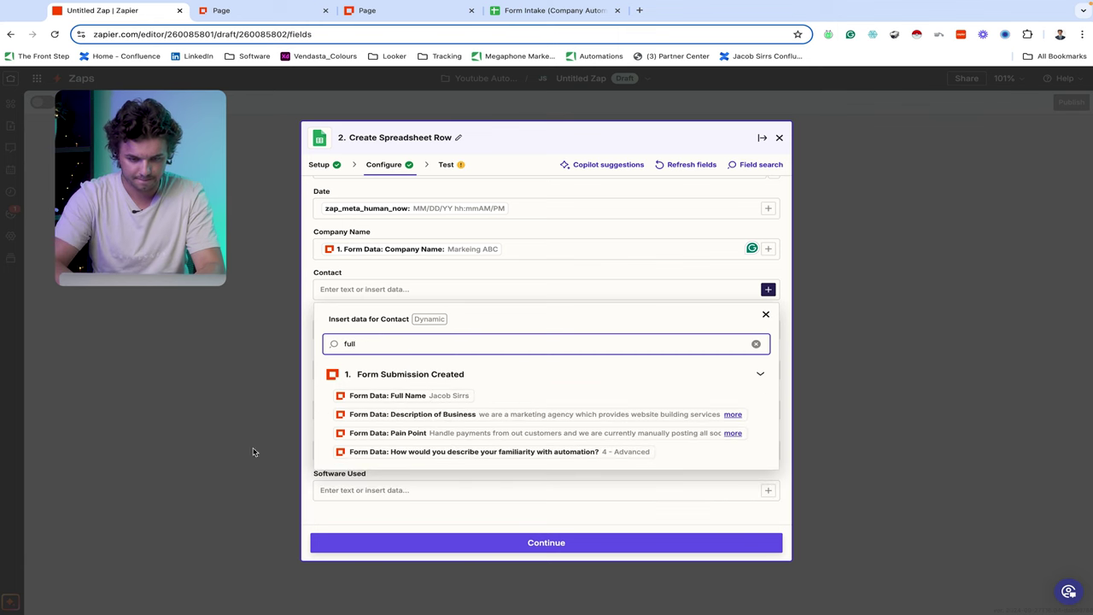
{"action": "left_click", "coordinate": [380, 397]}
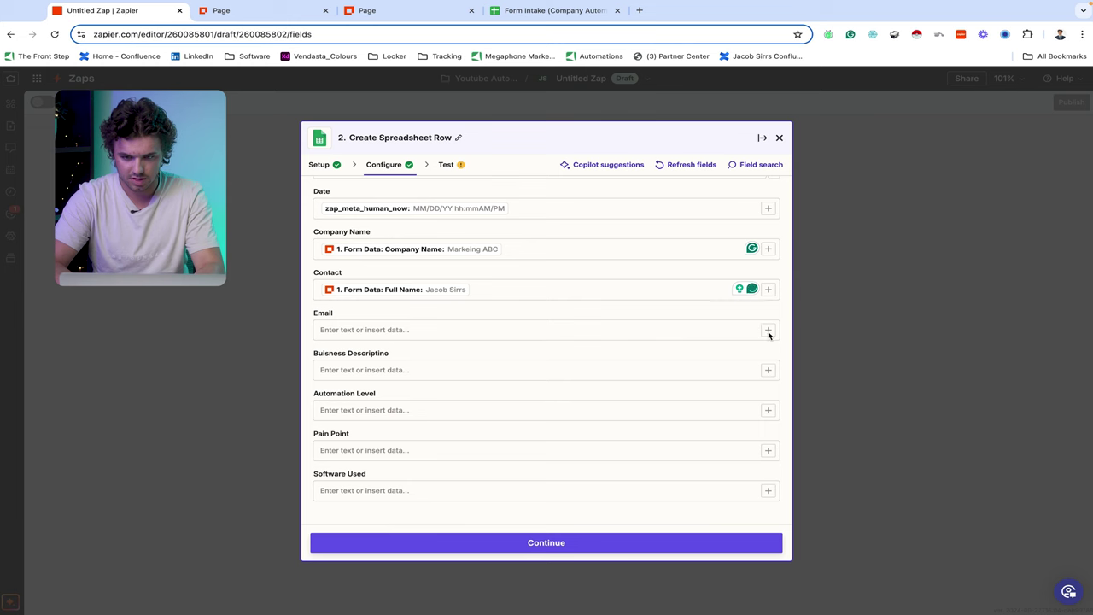
- Map Email to the form's Email answer and Business Description to Description of Business
{"action": "left_click", "coordinate": [768, 331]}
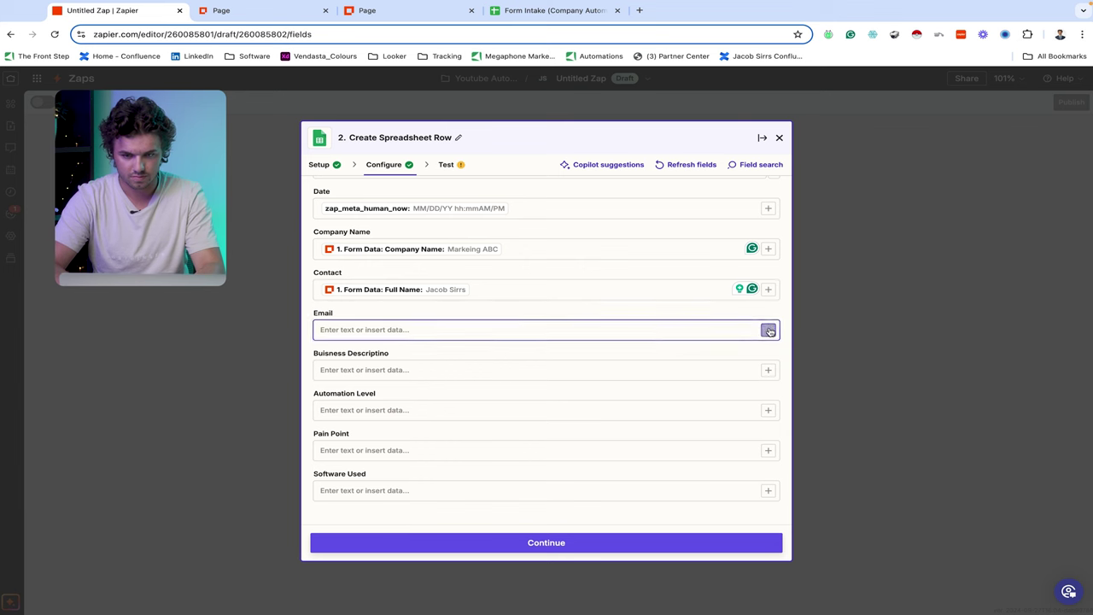
{"action": "left_click", "coordinate": [768, 331]}
{"action": "type", "text": "email"}
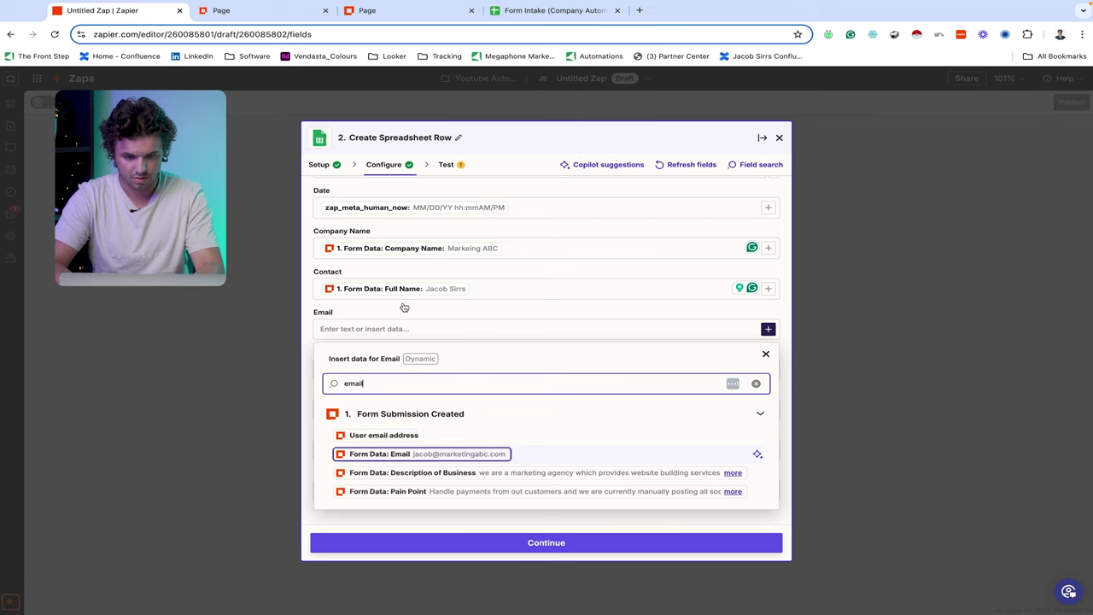
{"action": "key", "text": "Return"}
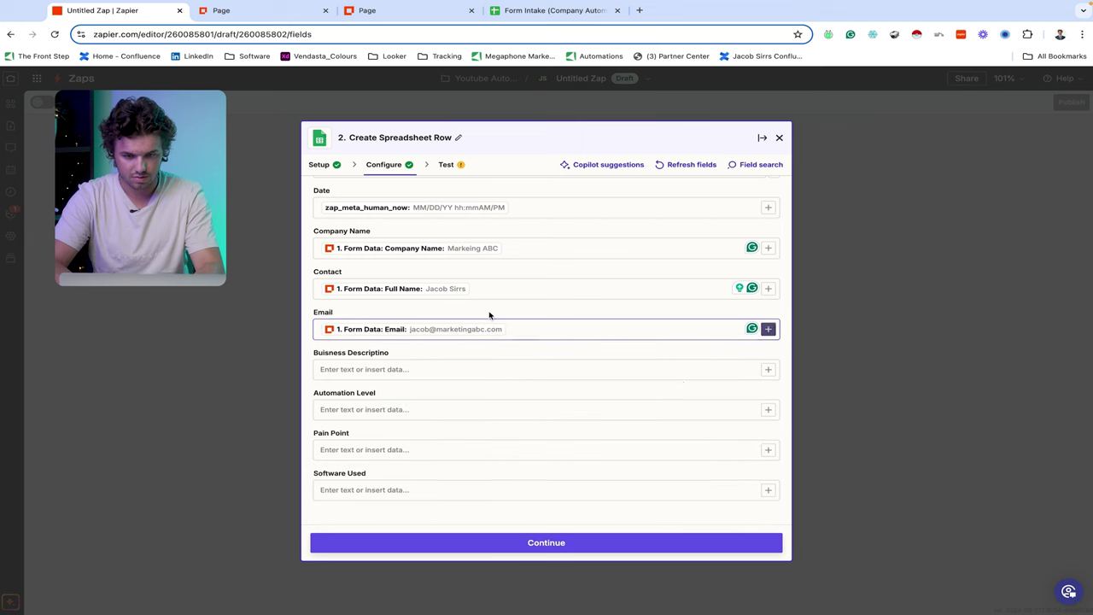
{"action": "left_click", "coordinate": [768, 369]}
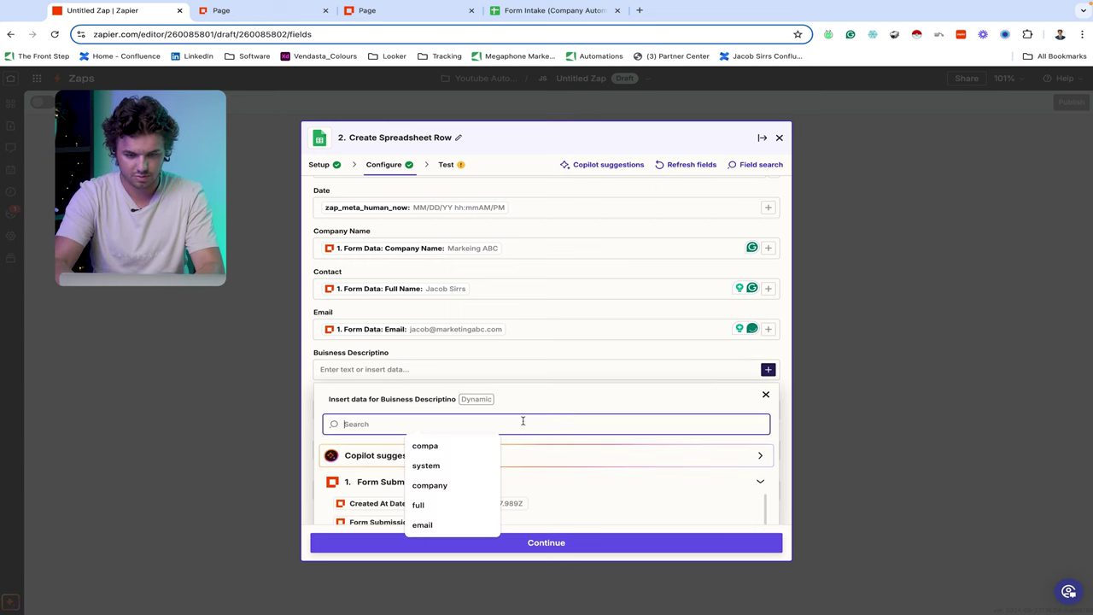
{"action": "type", "text": "buisnes"}
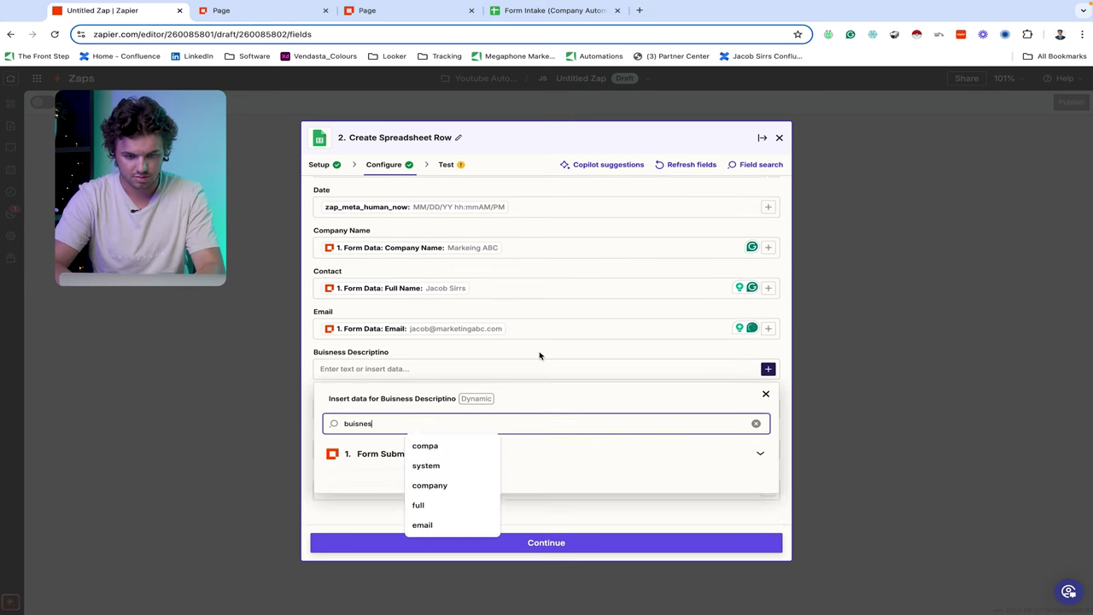
{"action": "left_click", "coordinate": [528, 475]}
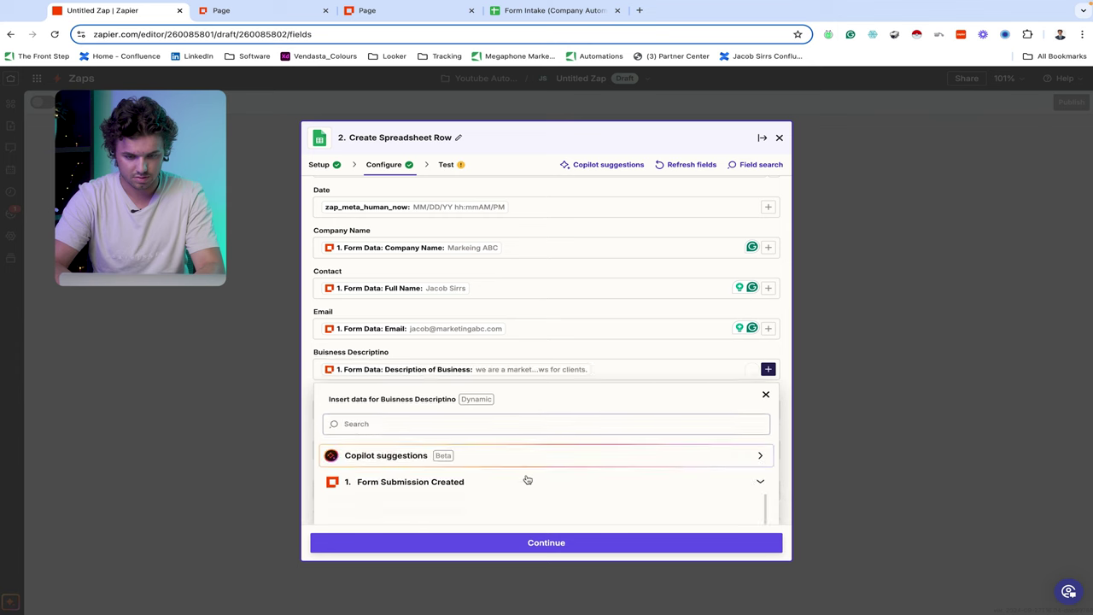
{"action": "left_click", "coordinate": [520, 355]}
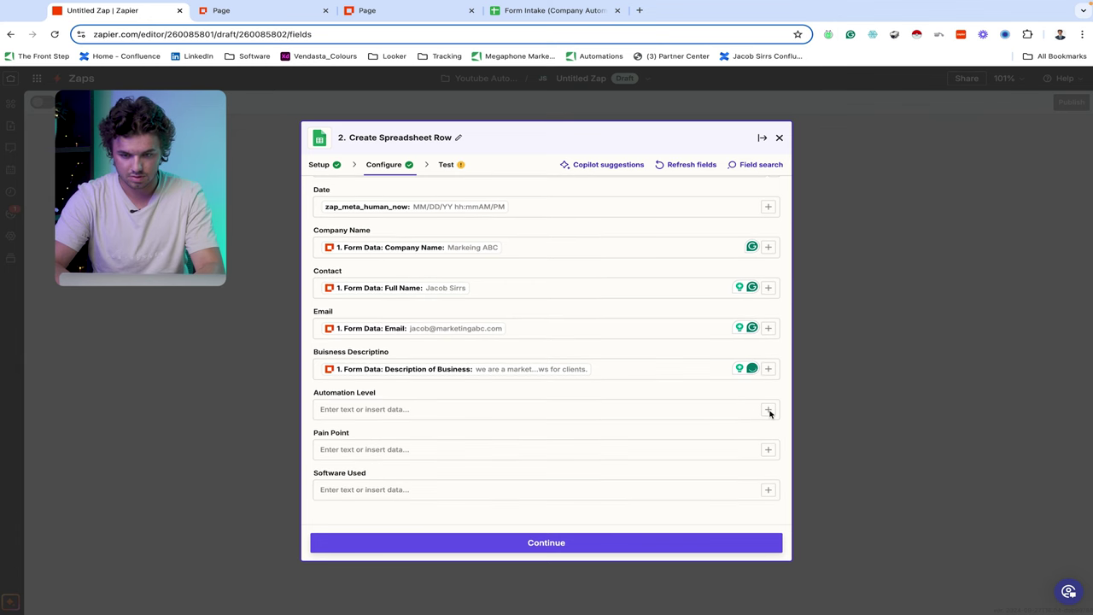
- Map Automation Level to the automation familiarity answer and Pain Point to Pain Point
{"action": "left_click", "coordinate": [768, 410]}
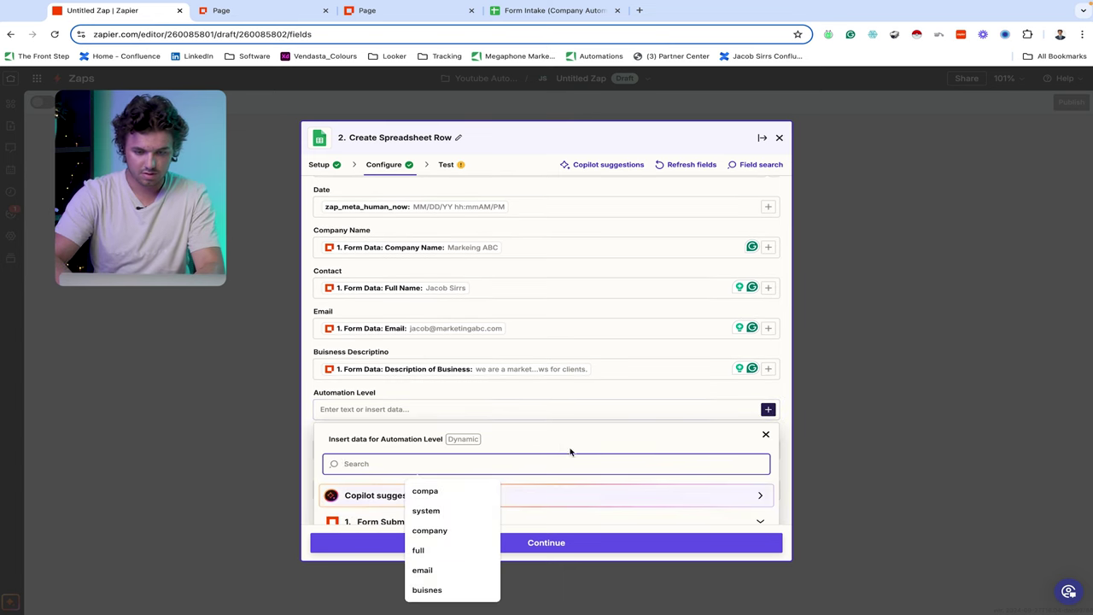
{"action": "type", "text": "autom"}
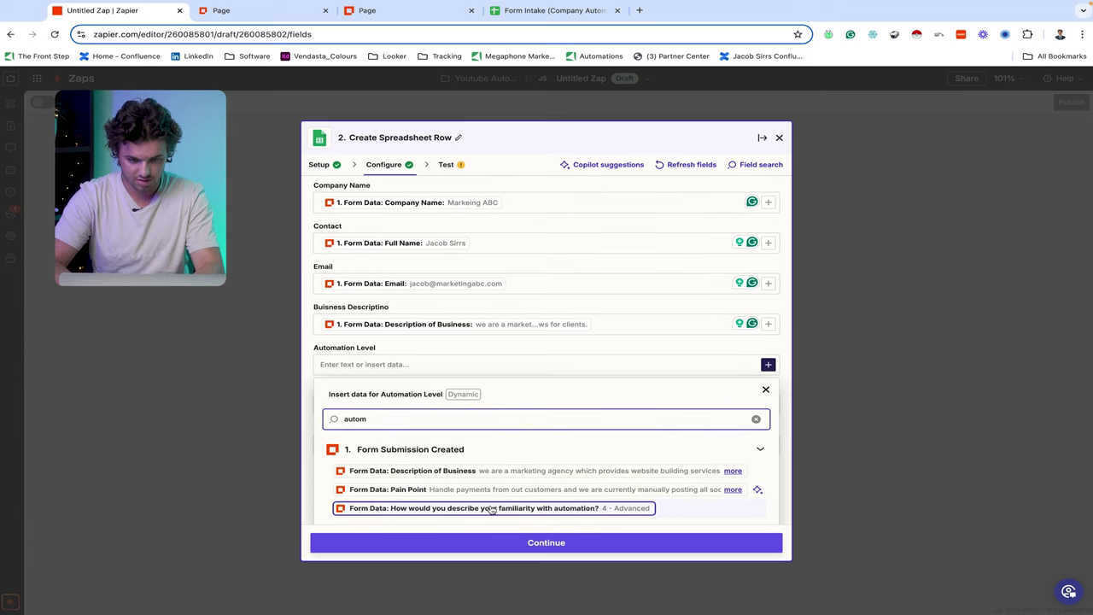
{"action": "left_click", "coordinate": [492, 510]}
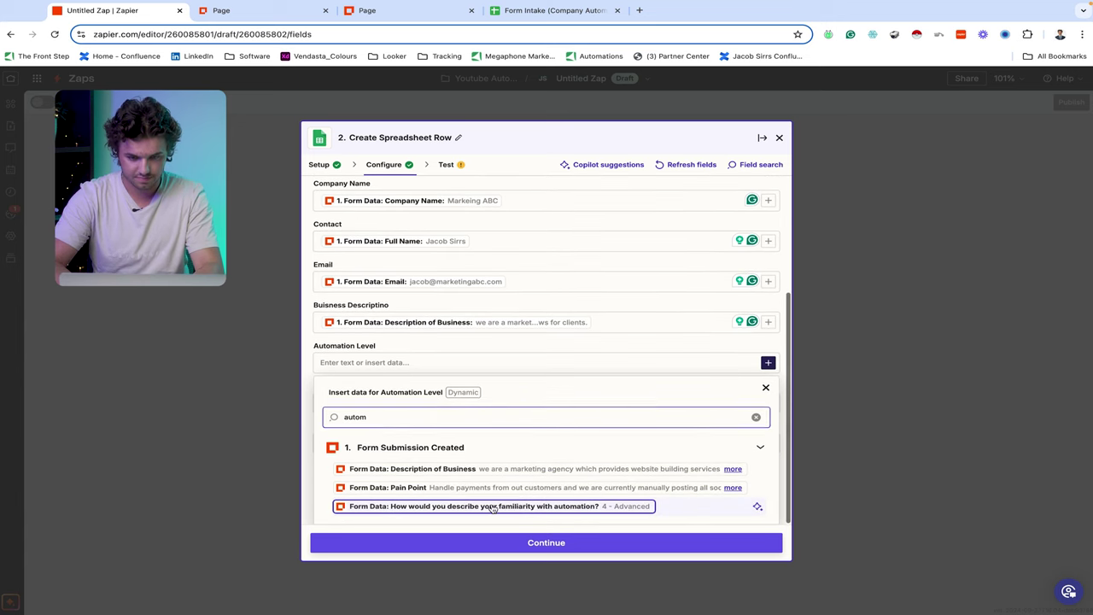
{"action": "left_click", "coordinate": [427, 345]}
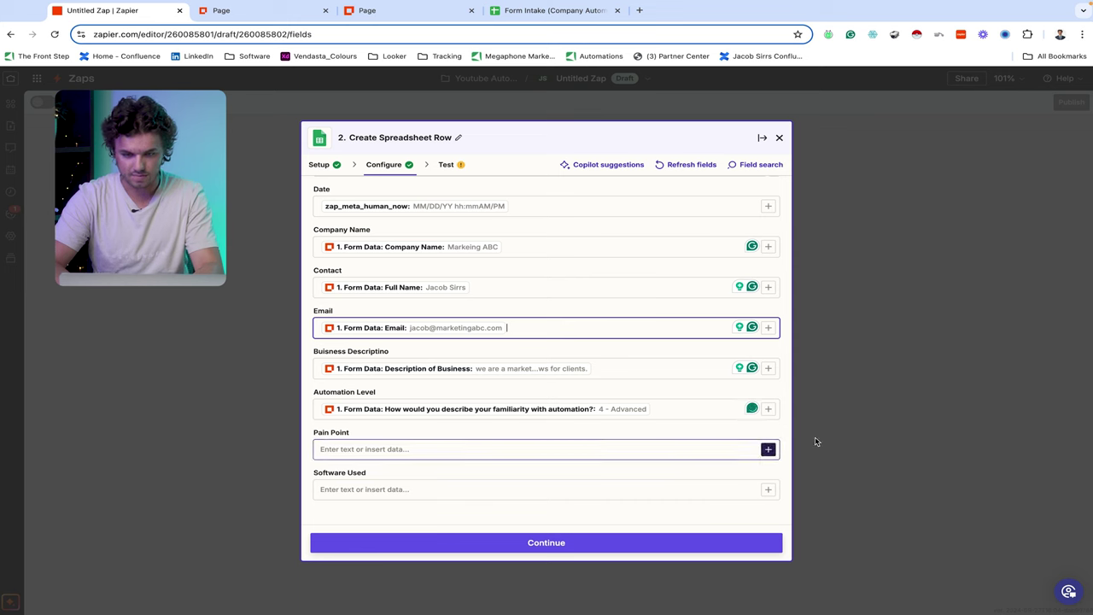
{"action": "left_click", "coordinate": [769, 449]}
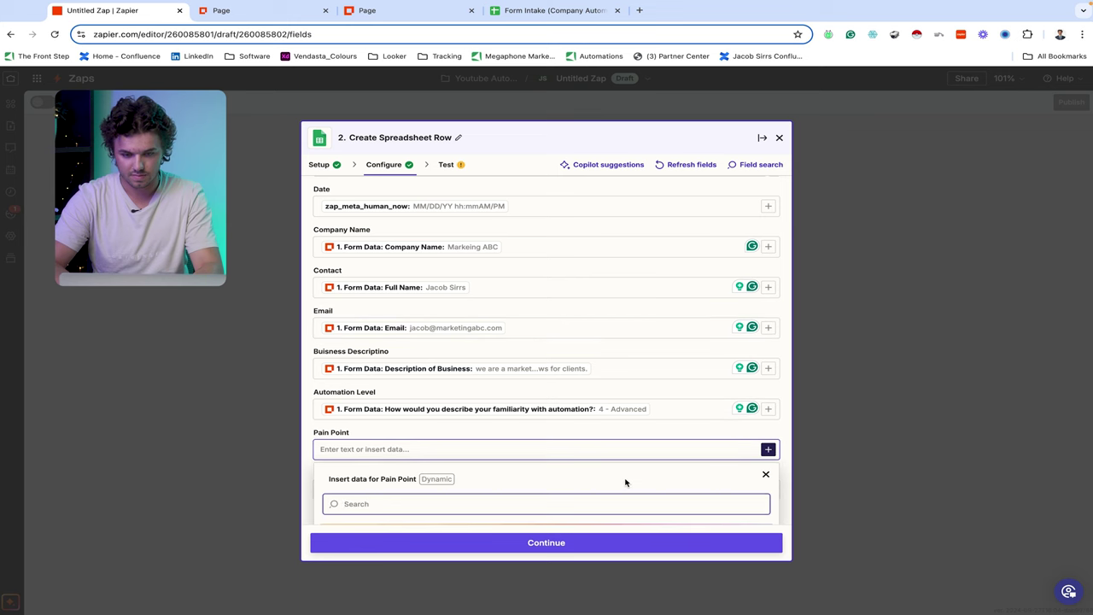
{"action": "type", "text": "pain"}
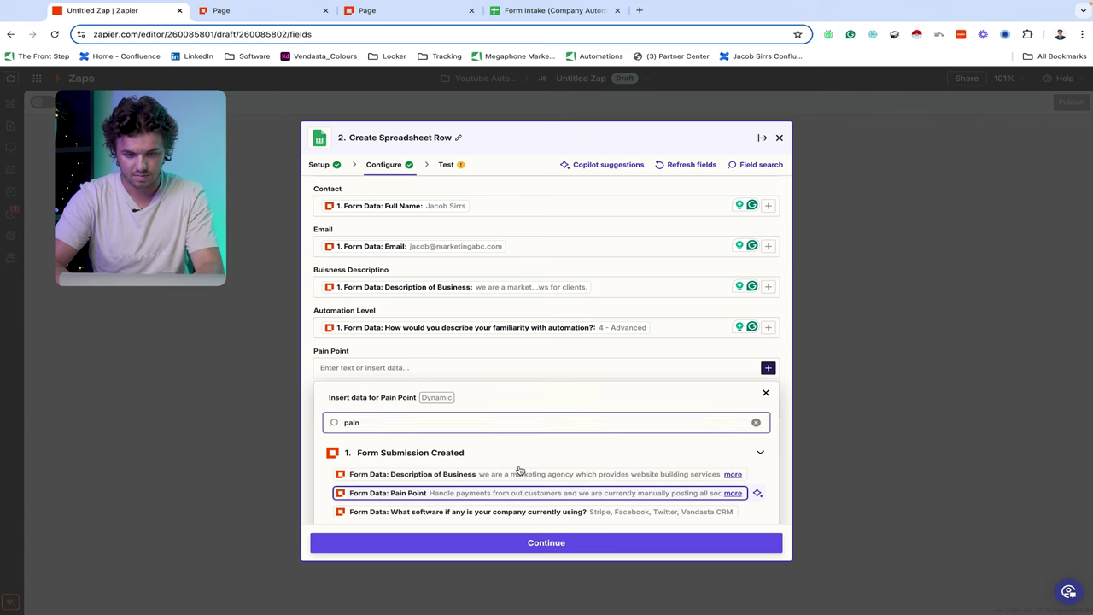
{"action": "left_click", "coordinate": [516, 493]}
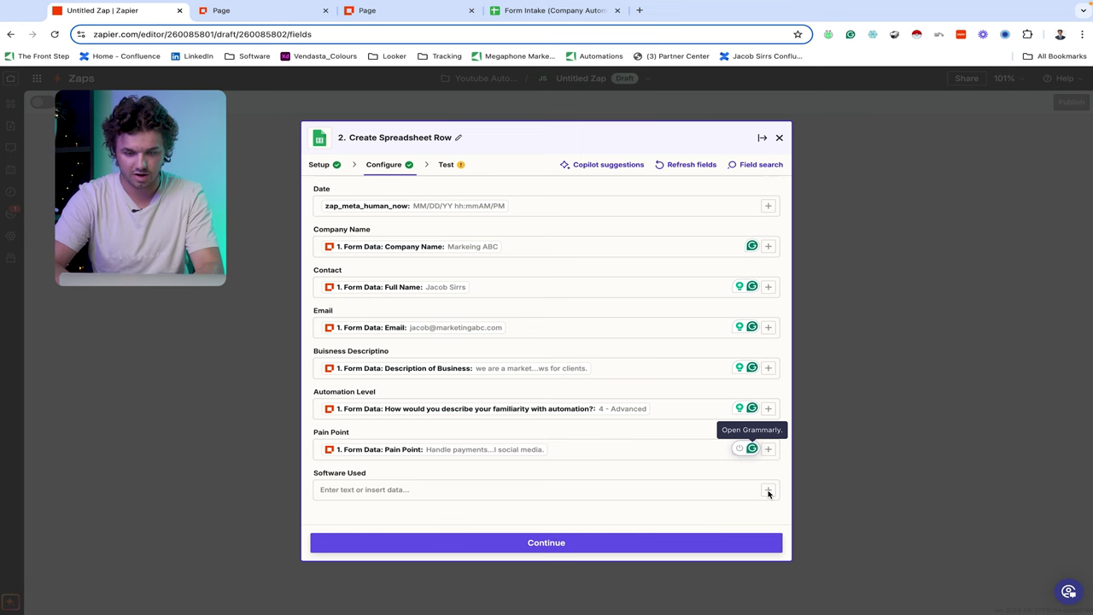
- Map Software Used to the current-software answer and continue to the test preview
{"action": "left_click", "coordinate": [768, 492]}
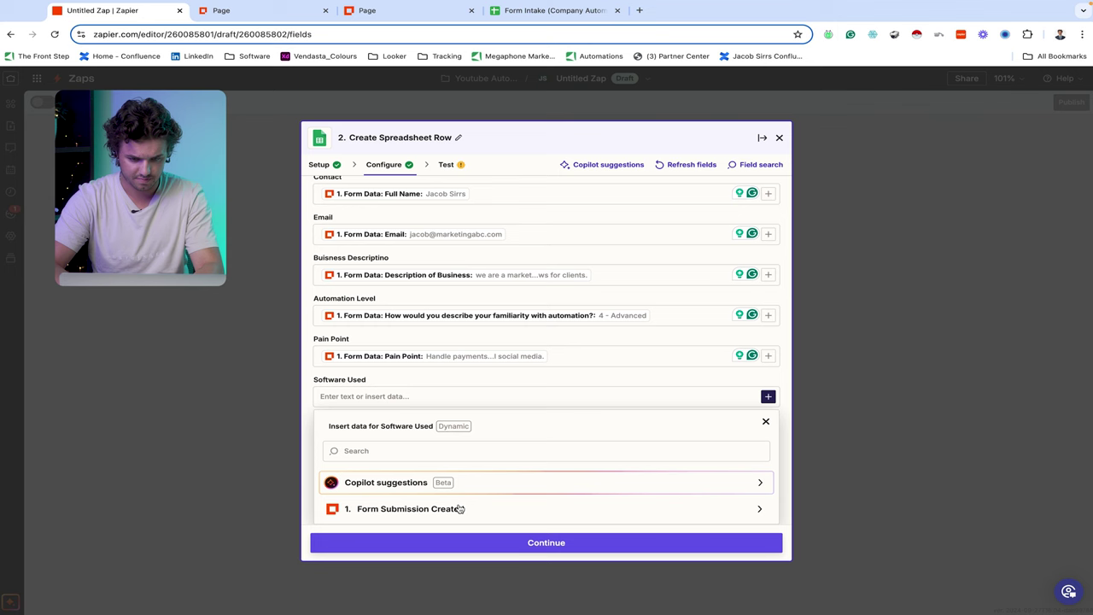
{"action": "left_click", "coordinate": [452, 510]}
{"action": "left_click", "coordinate": [427, 453]}
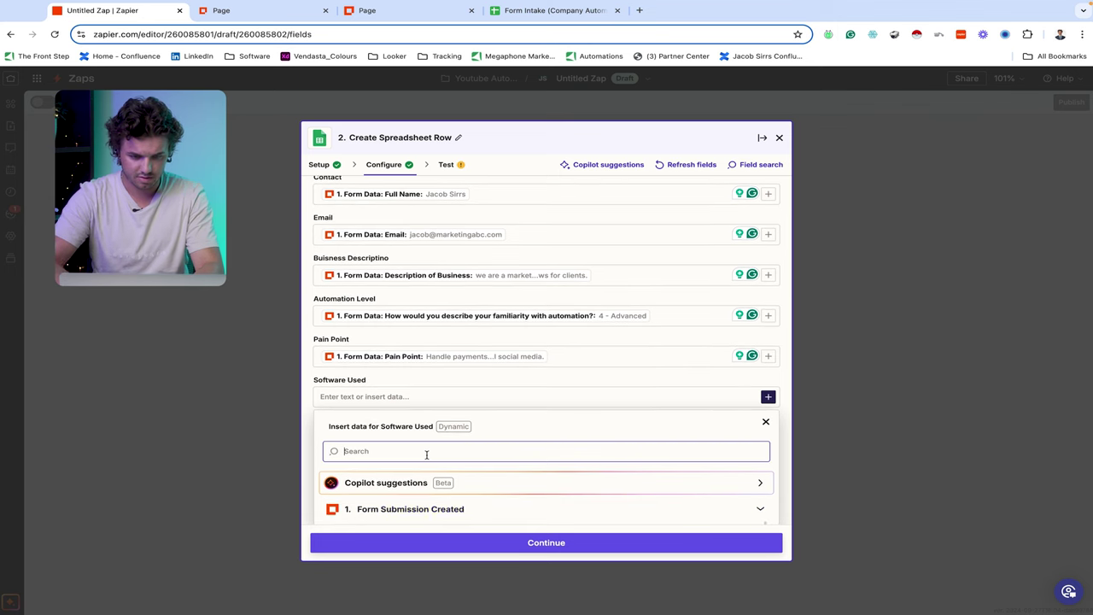
{"action": "type", "text": "so"}
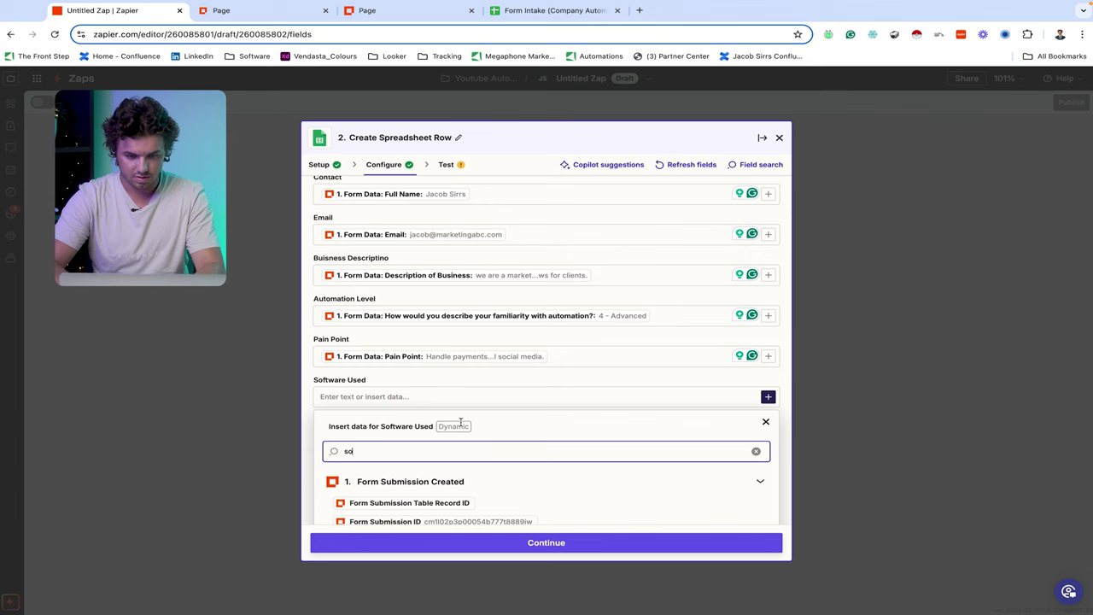
{"action": "type", "text": "ftware"}
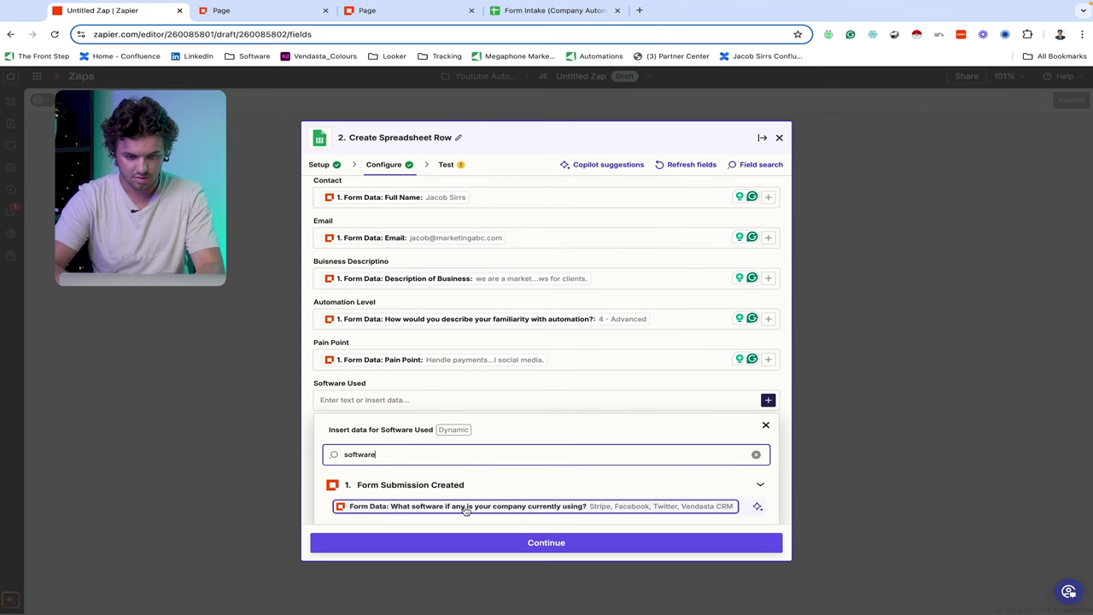
{"action": "left_click", "coordinate": [465, 509]}
{"action": "left_click", "coordinate": [493, 378]}
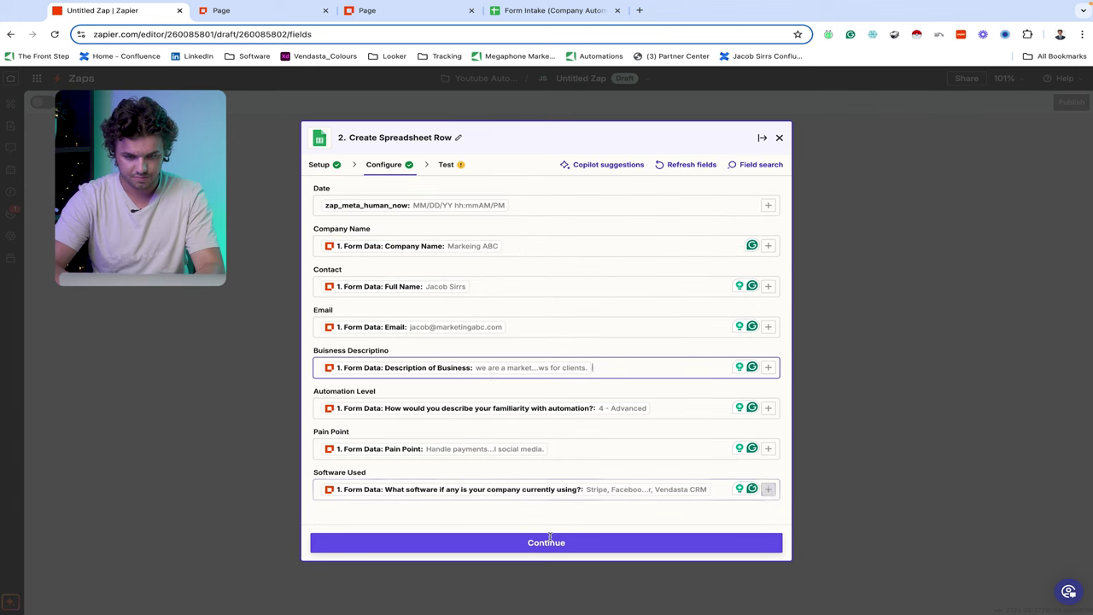
{"action": "left_click", "coordinate": [546, 544]}
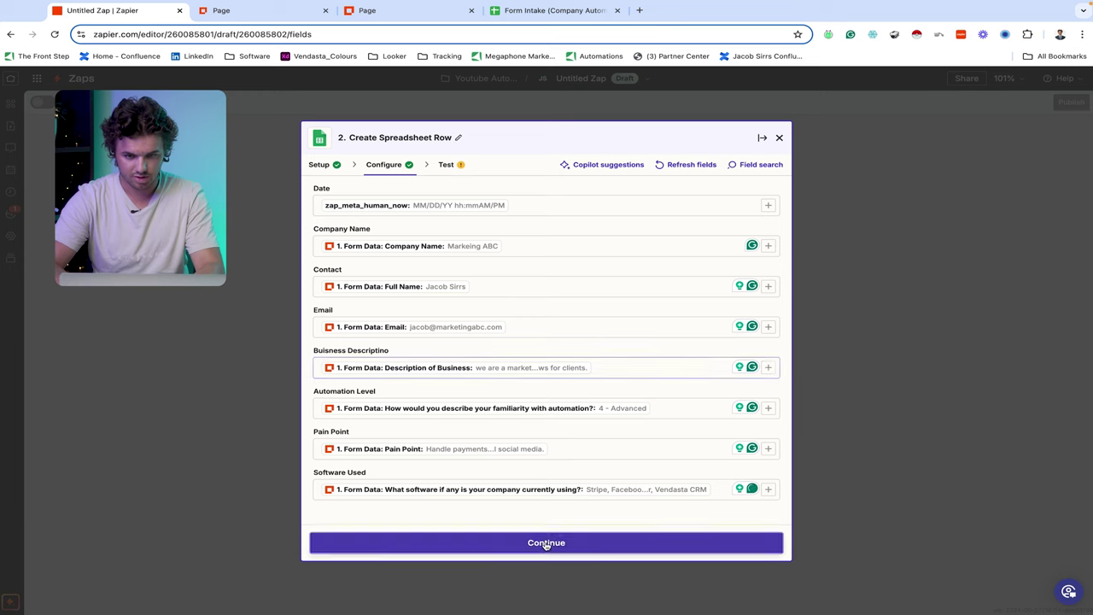
- Send a test row built from the sample form submission to the Form Intake sheet
{"action": "left_click", "coordinate": [652, 543]}
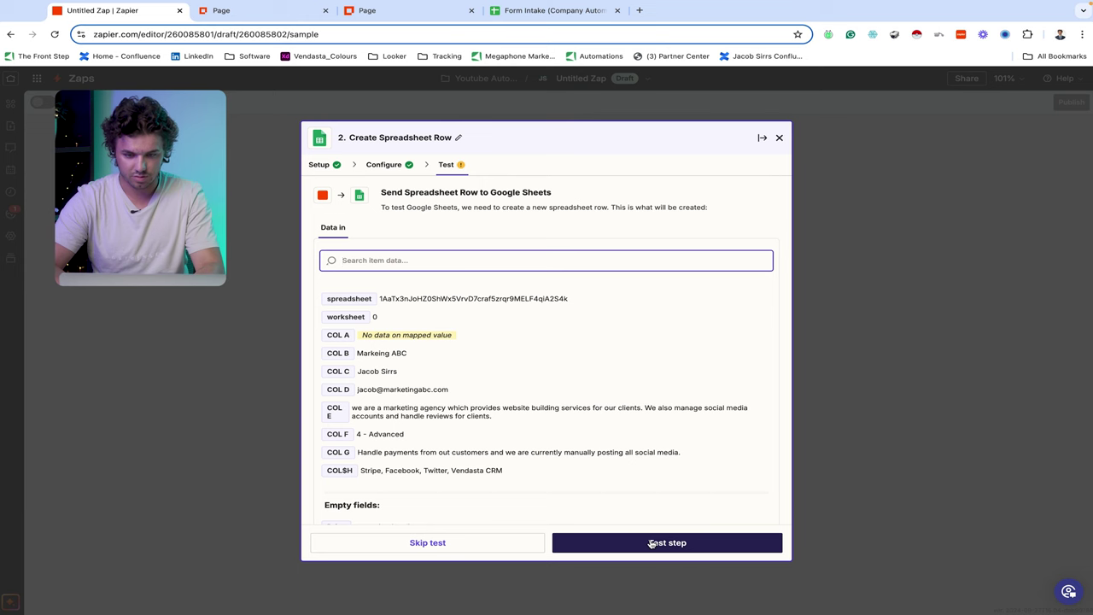
{"action": "left_click", "coordinate": [651, 544]}
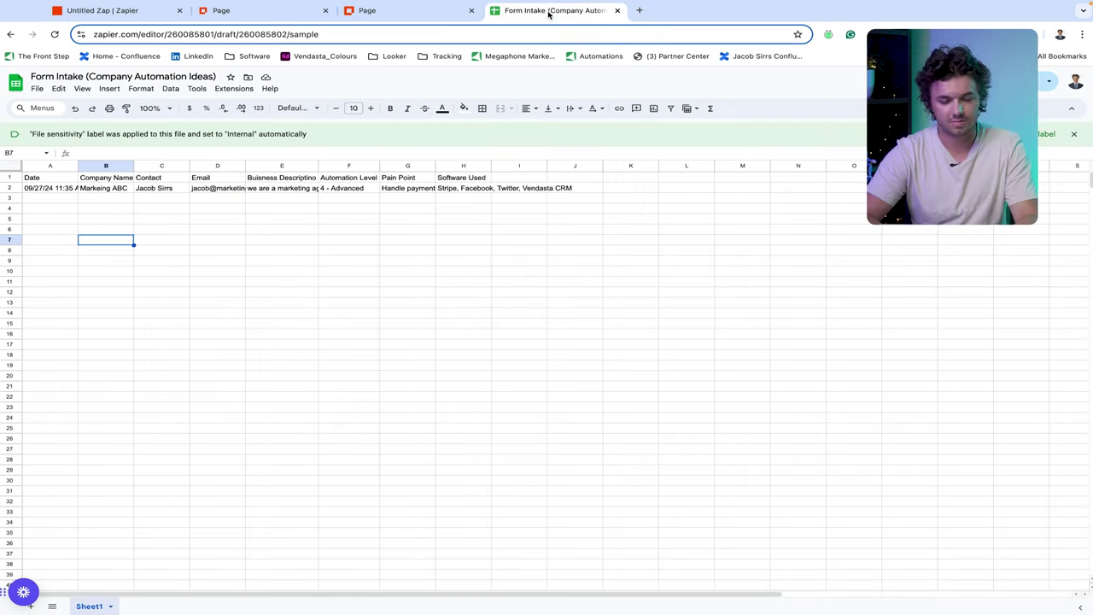
{"action": "left_click", "coordinate": [549, 14]}
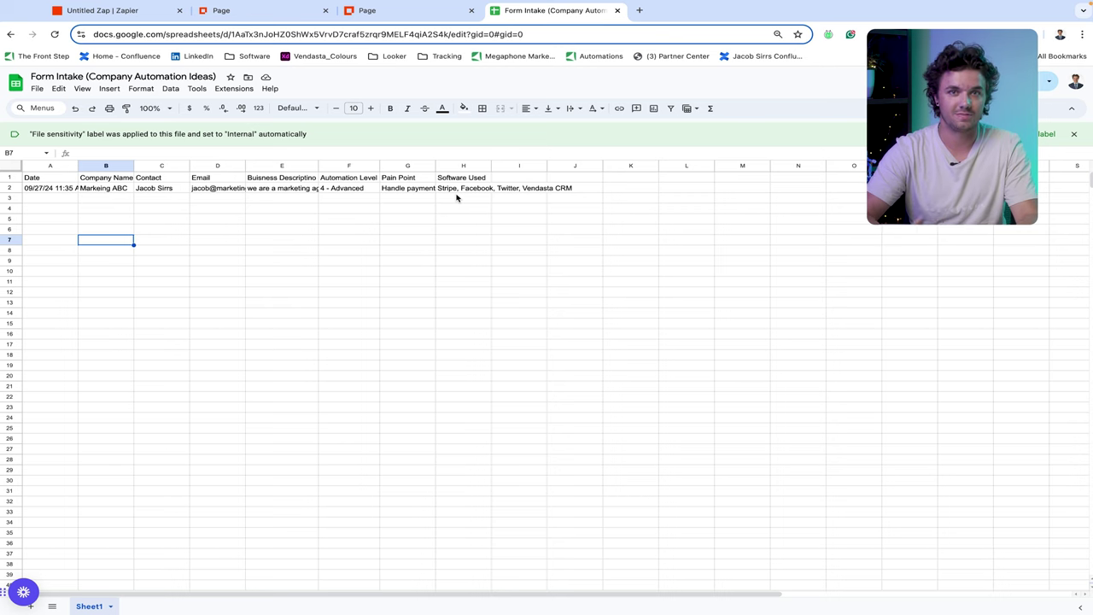
- Confirm row 2 of Form Intake holds Markeing ABC's answers, then return to the Zap
{"action": "left_click", "coordinate": [98, 10]}
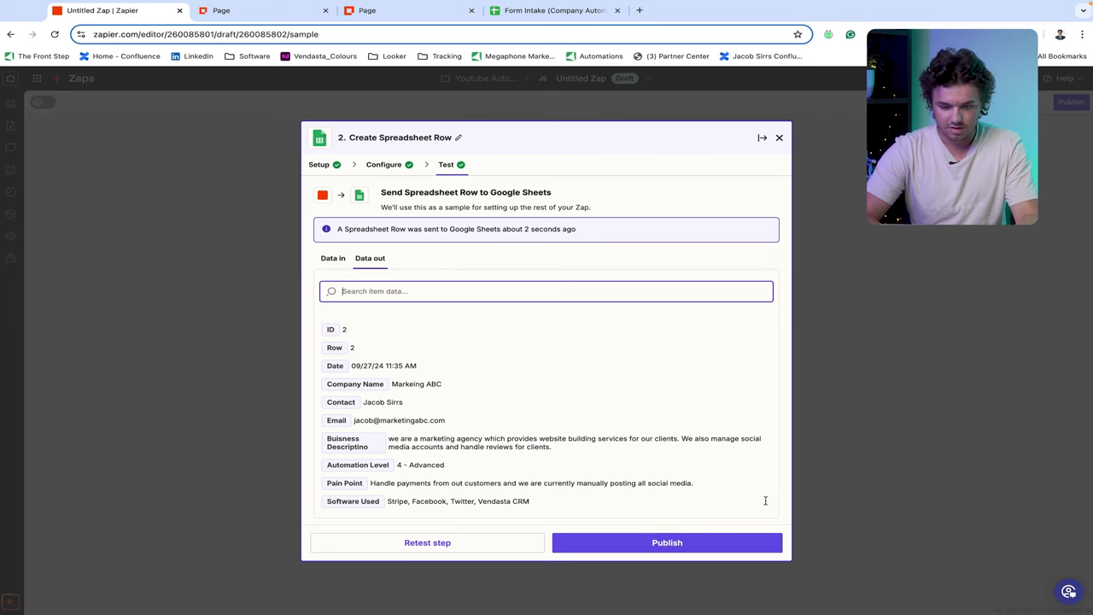
- Add a step after the Google Sheets row and search the apps for 'chat'
{"action": "left_click", "coordinate": [779, 138]}
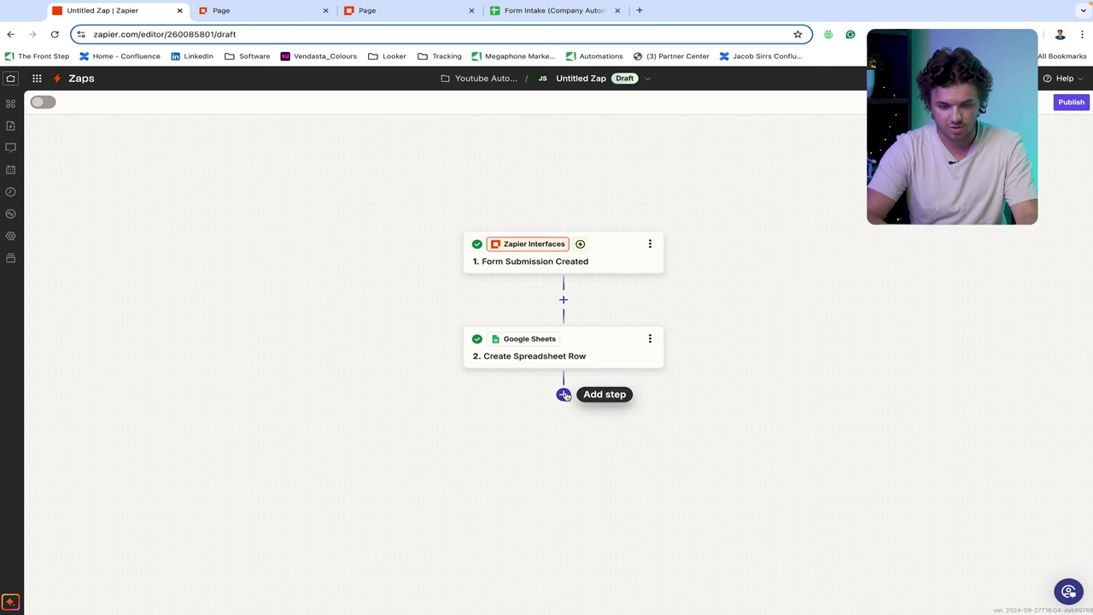
{"action": "left_click", "coordinate": [563, 394]}
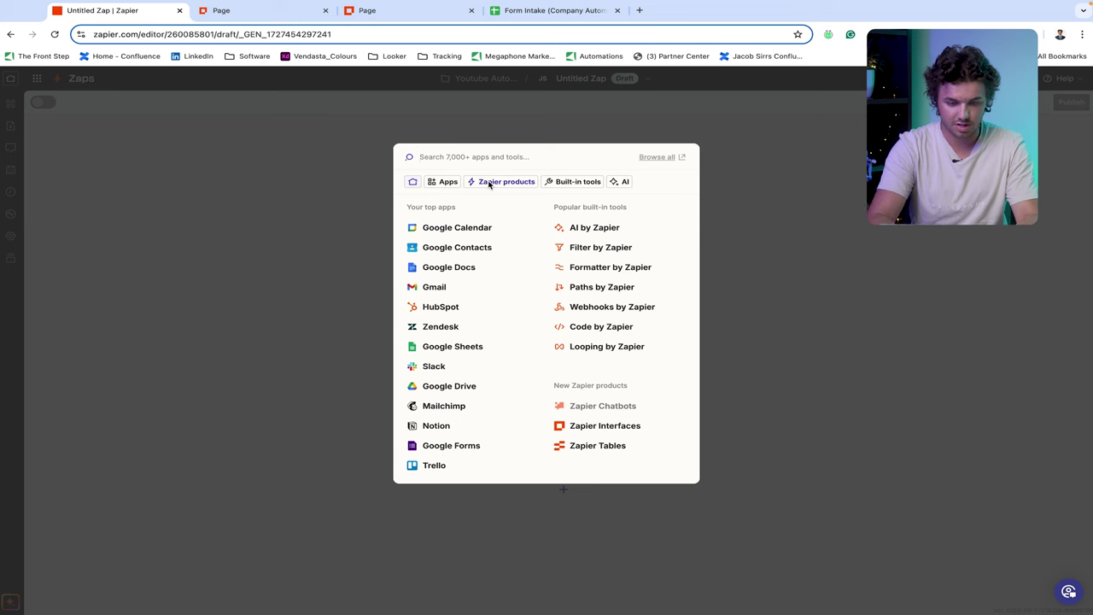
{"action": "type", "text": "chat"}
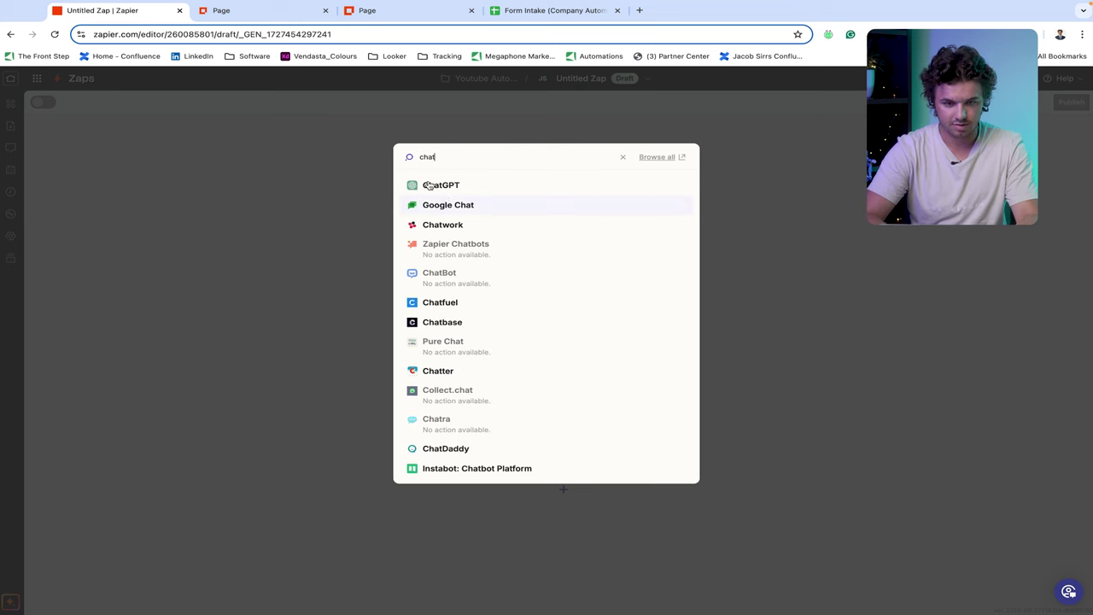
- Choose ChatGPT with the Conversation With Assistant event for step three
{"action": "left_click", "coordinate": [484, 190]}
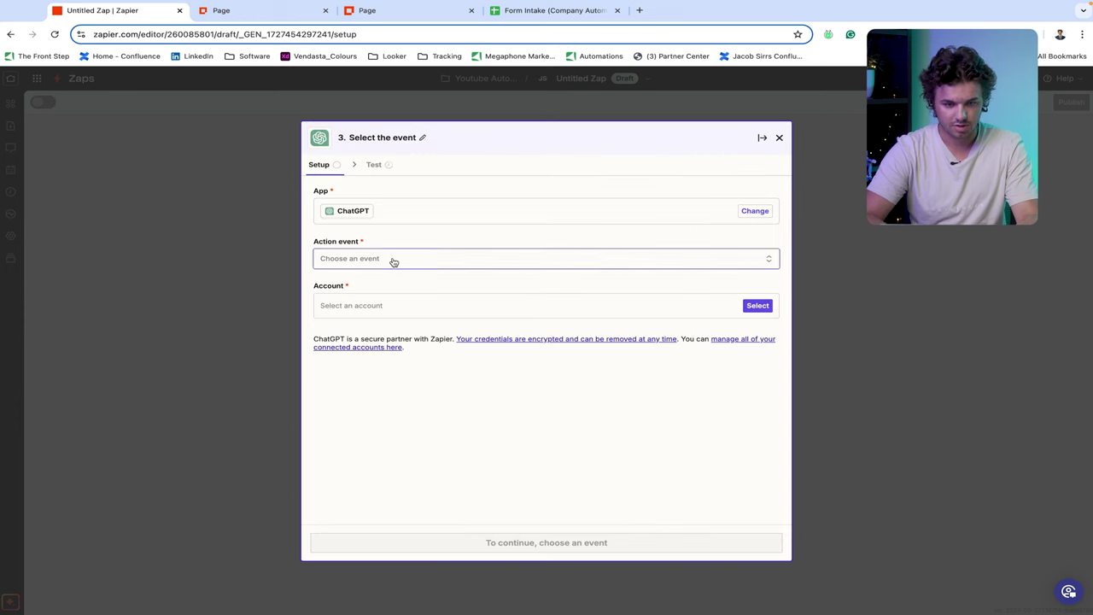
{"action": "left_click", "coordinate": [394, 261]}
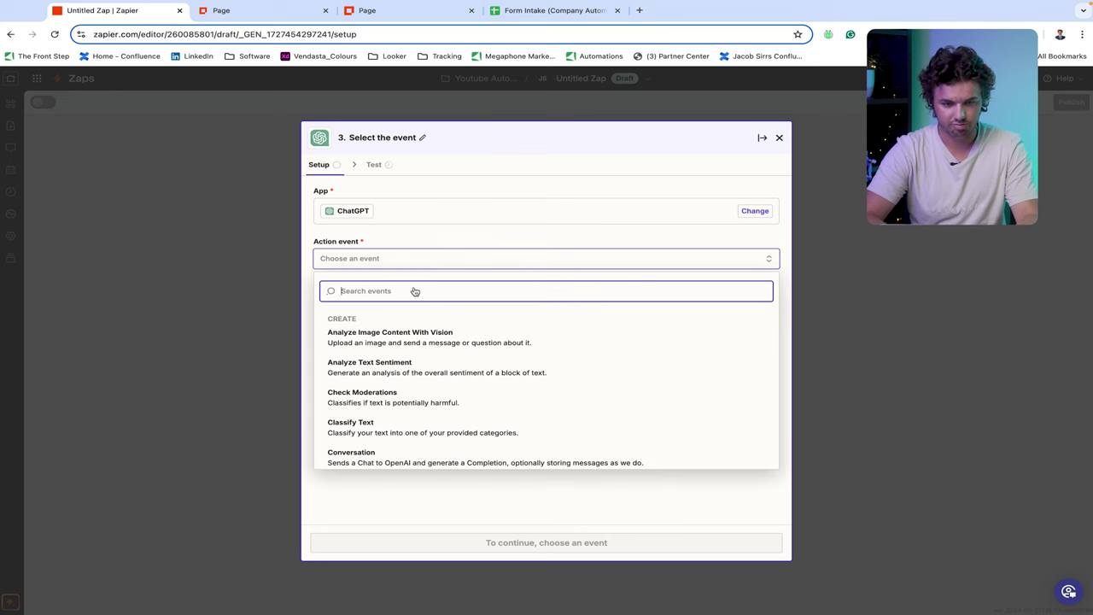
{"action": "scroll", "coordinate": [429, 427], "scroll_direction": "down", "scroll_amount": 3}
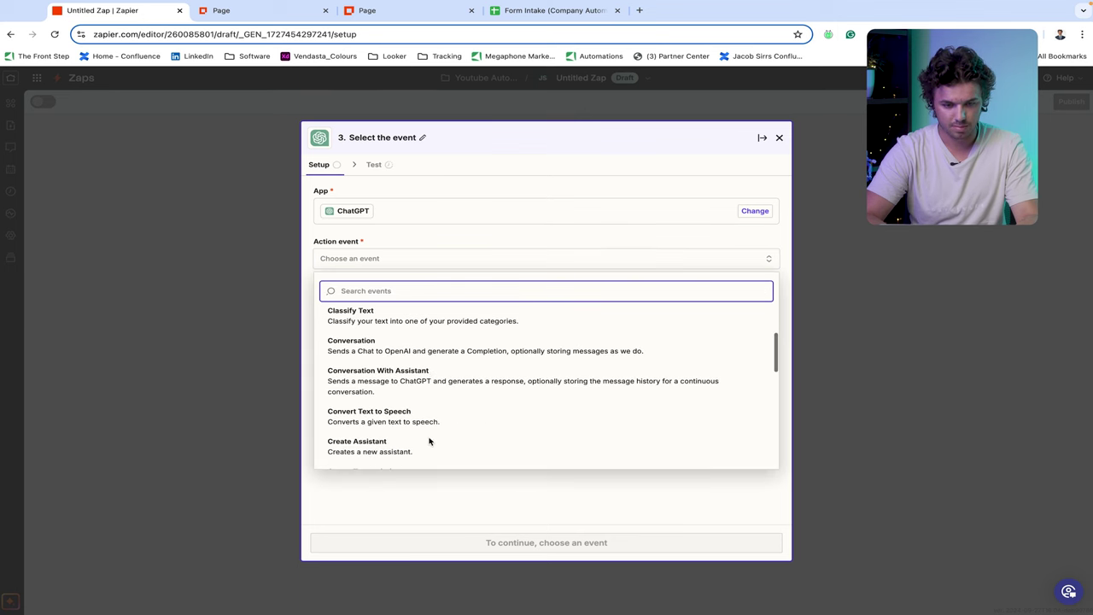
{"action": "scroll", "coordinate": [437, 380], "scroll_direction": "down", "scroll_amount": 1}
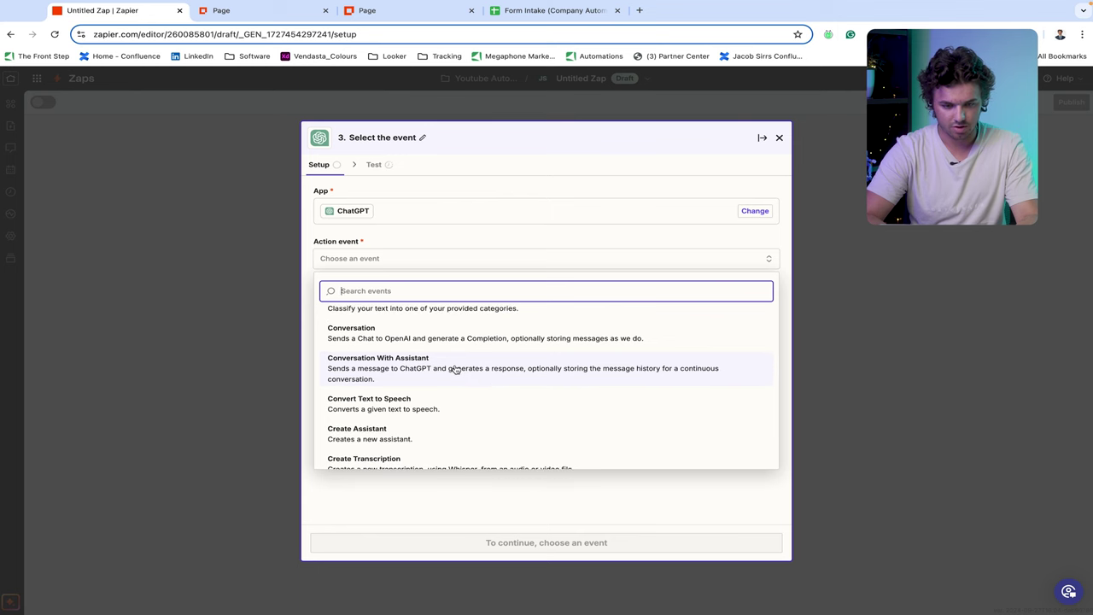
{"action": "left_click", "coordinate": [456, 369]}
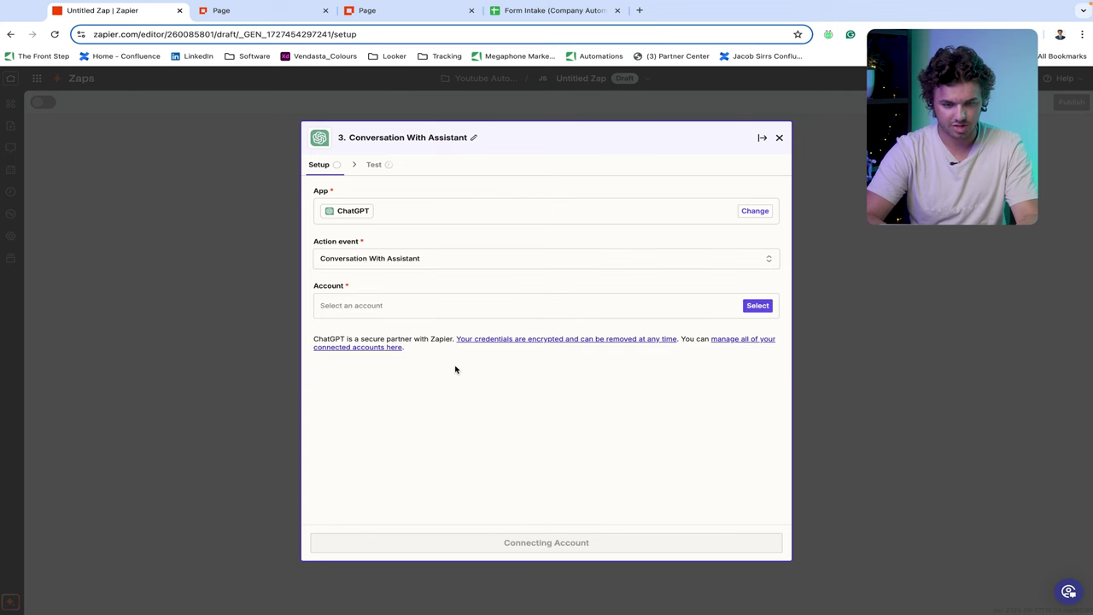
- Connect the first ChatGPT account and continue to the step's fields
{"action": "left_click", "coordinate": [758, 308]}
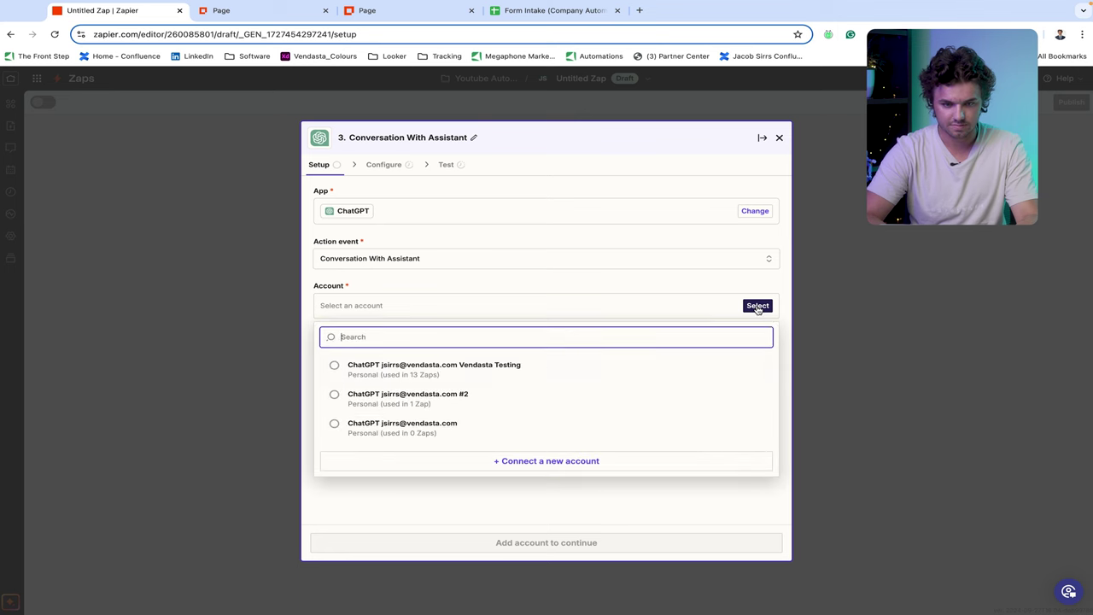
{"action": "left_click", "coordinate": [542, 369]}
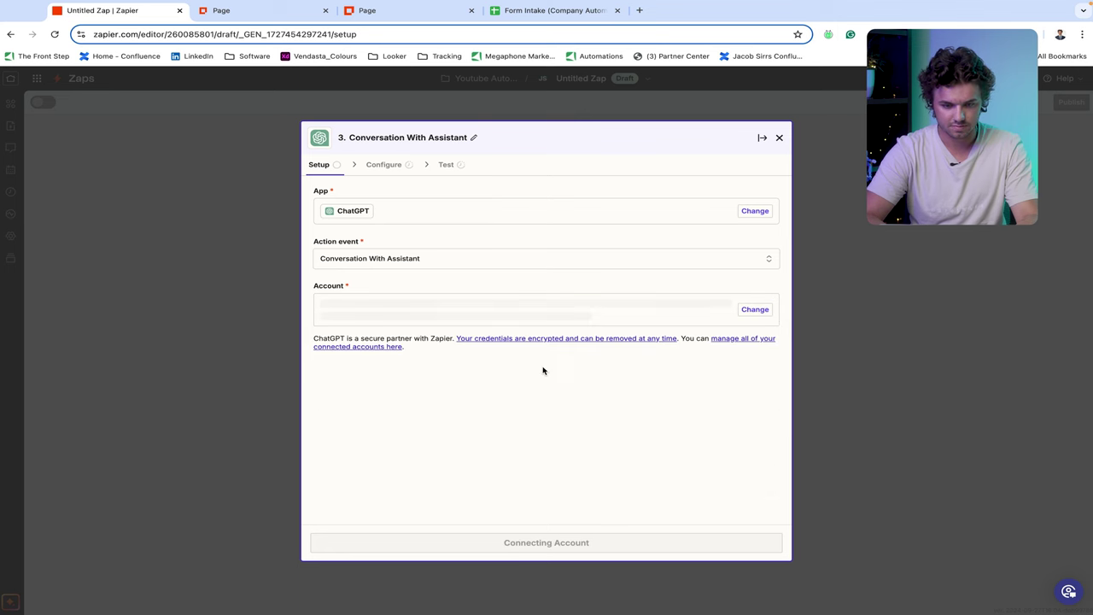
{"action": "left_click", "coordinate": [546, 543]}
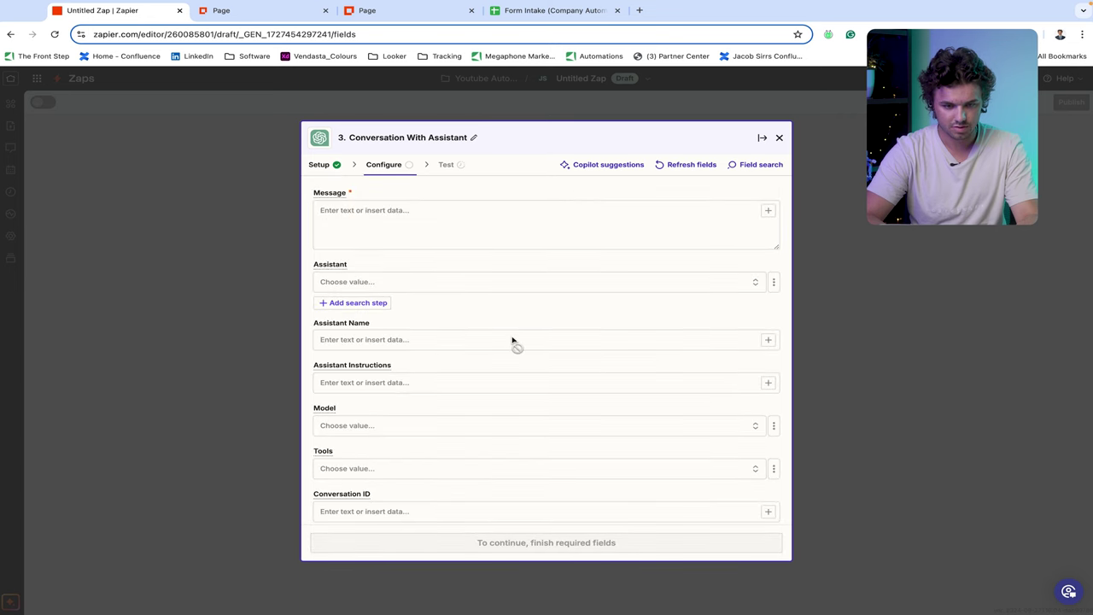
{"action": "scroll", "coordinate": [512, 340], "scroll_direction": "down", "scroll_amount": 2}
{"action": "scroll", "coordinate": [512, 340], "scroll_direction": "down", "scroll_amount": 1}
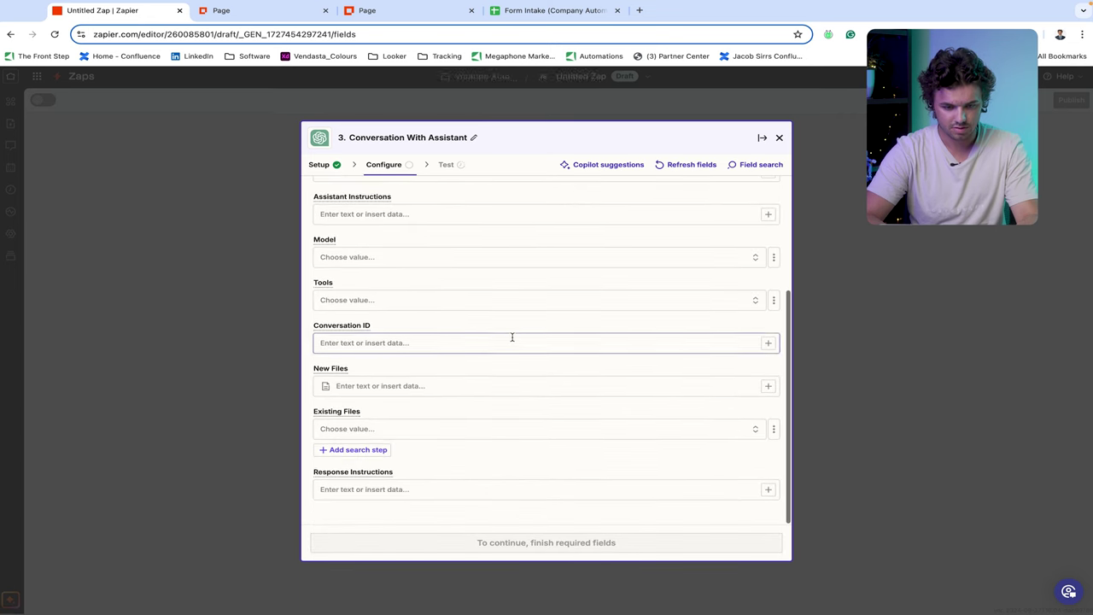
{"action": "scroll", "coordinate": [513, 337], "scroll_direction": "up", "scroll_amount": 2}
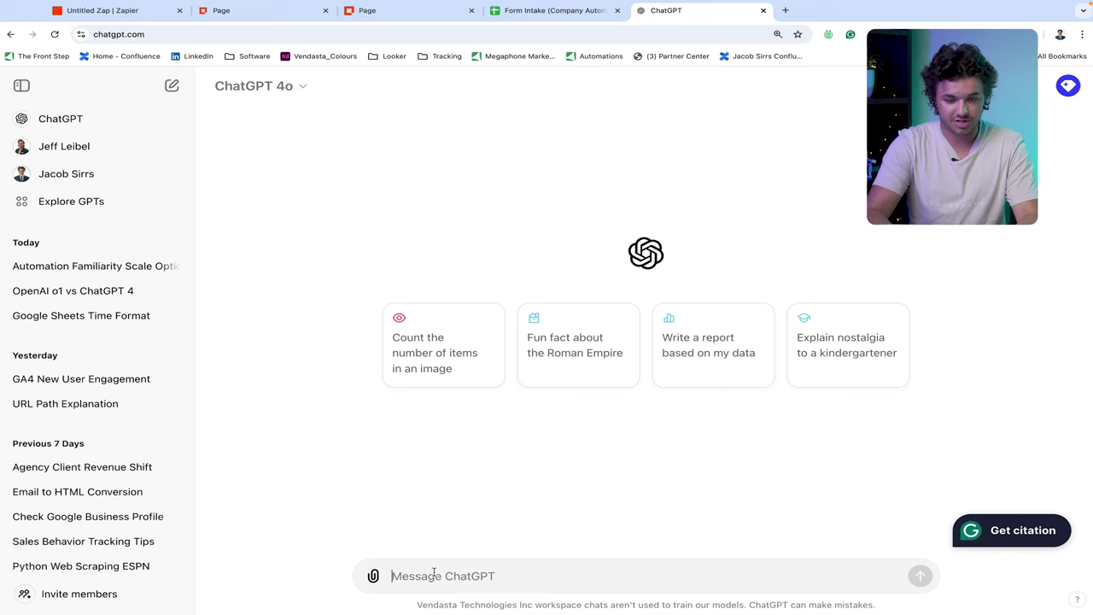
- Send ChatGPT the pasted request for an automation-consultant agent prompt, correcting 'top' to 'to'
{"action": "left_click", "coordinate": [434, 572]}
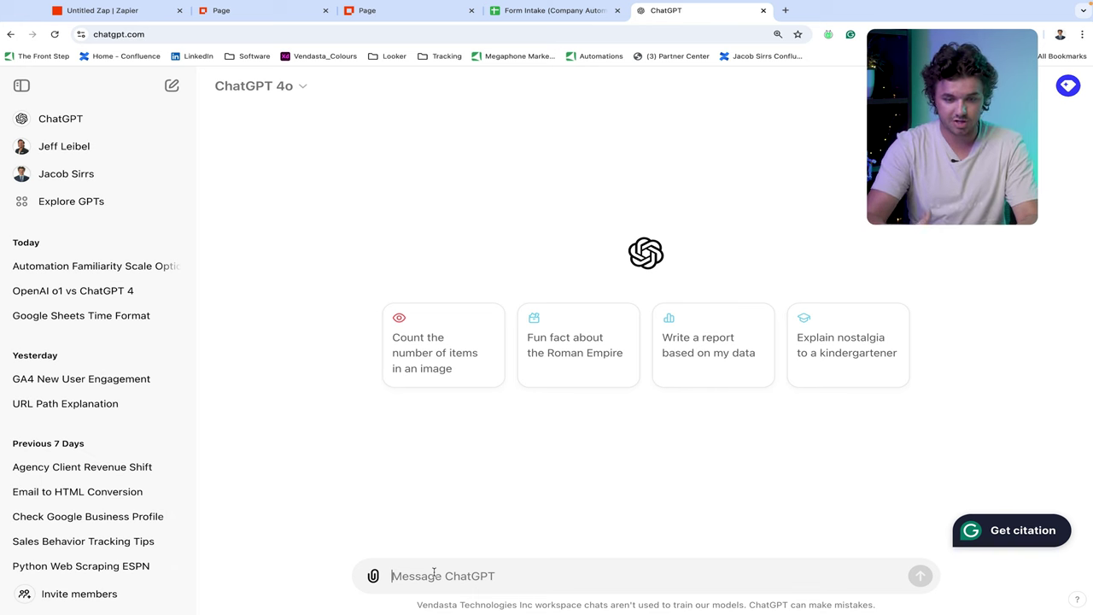
{"action": "type", "text": "I need an AI agent prompt that will take the information I provide and then assist me in coming up with automations that can be implemented top solve the problem.  I will provide the AI agent with a description of a business along with the business pain points and the software that the company is currently using. The agent is going to need to help me craft an email for this prospect that will help convince them that I can assist them with their issues through automation and build them a workflow that will help them operate more efficiently and effectively."}
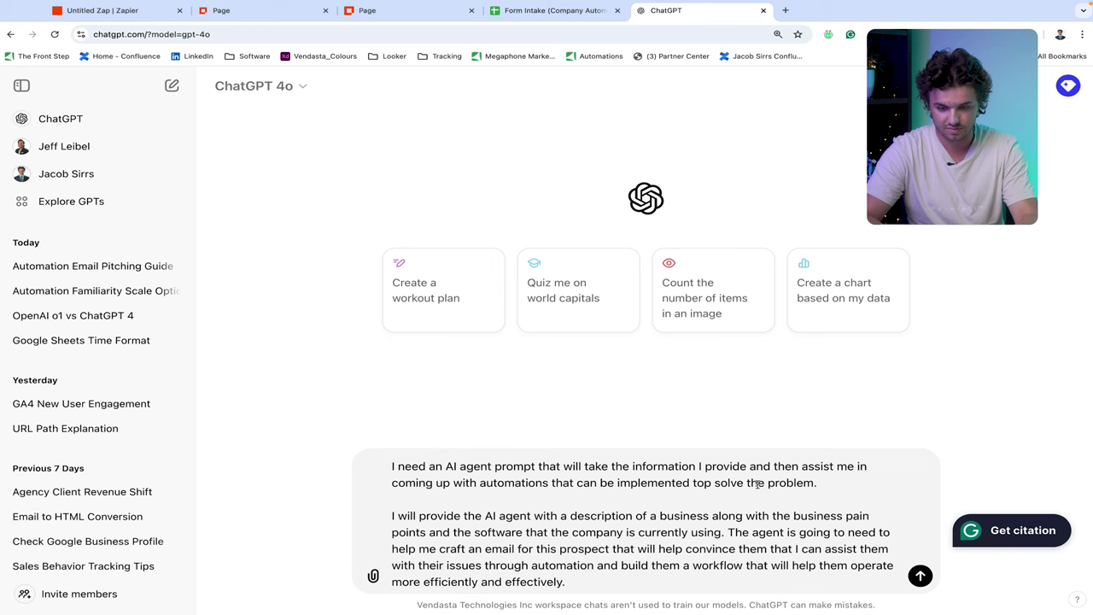
{"action": "left_click", "coordinate": [714, 483]}
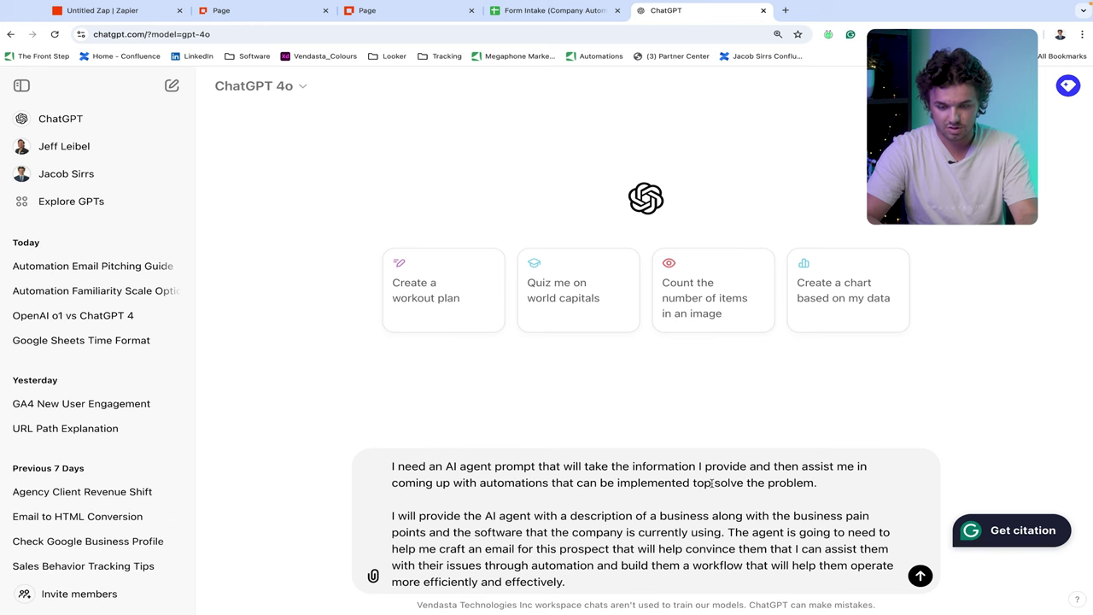
{"action": "key", "text": "BackSpace"}
{"action": "key", "text": "Return"}
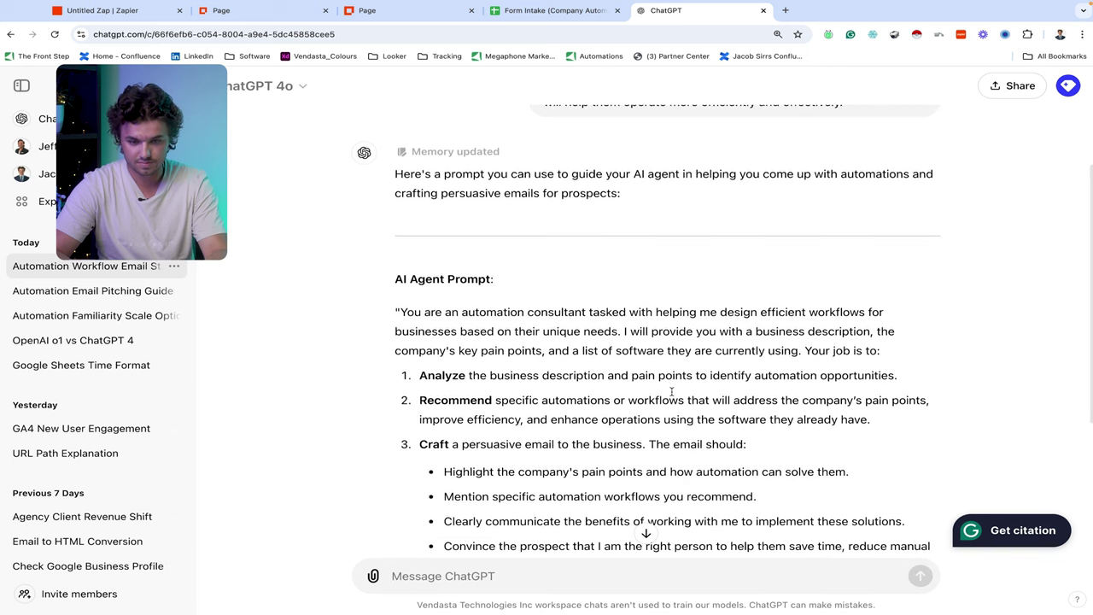
- Select the generated AI Agent Prompt text in ChatGPT's reply
{"action": "scroll", "coordinate": [671, 389], "scroll_direction": "down", "scroll_amount": 3}
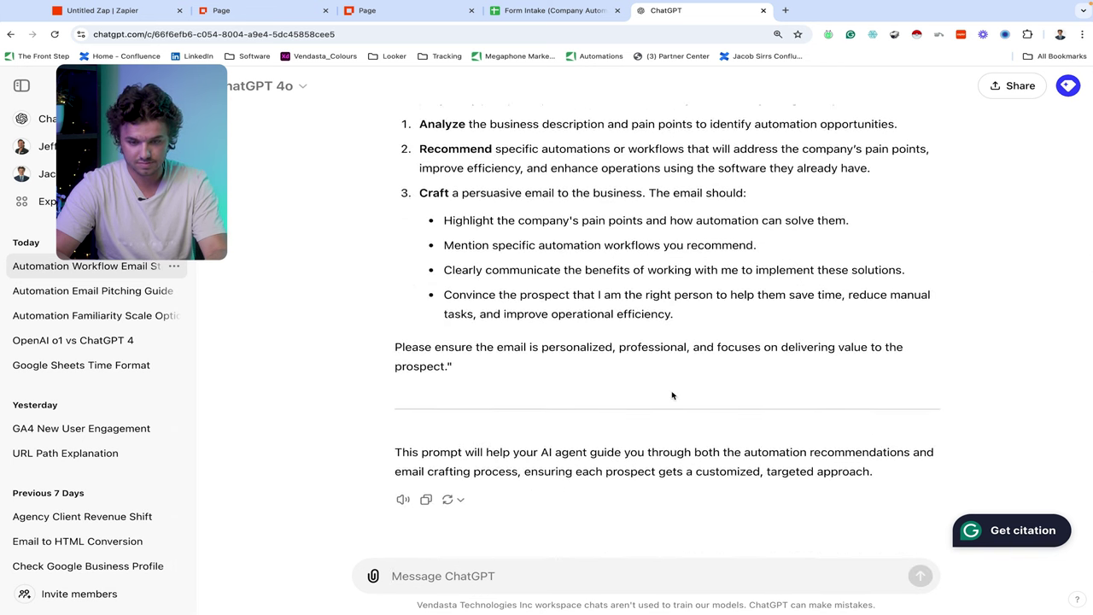
{"action": "scroll", "coordinate": [671, 396], "scroll_direction": "up", "scroll_amount": 2}
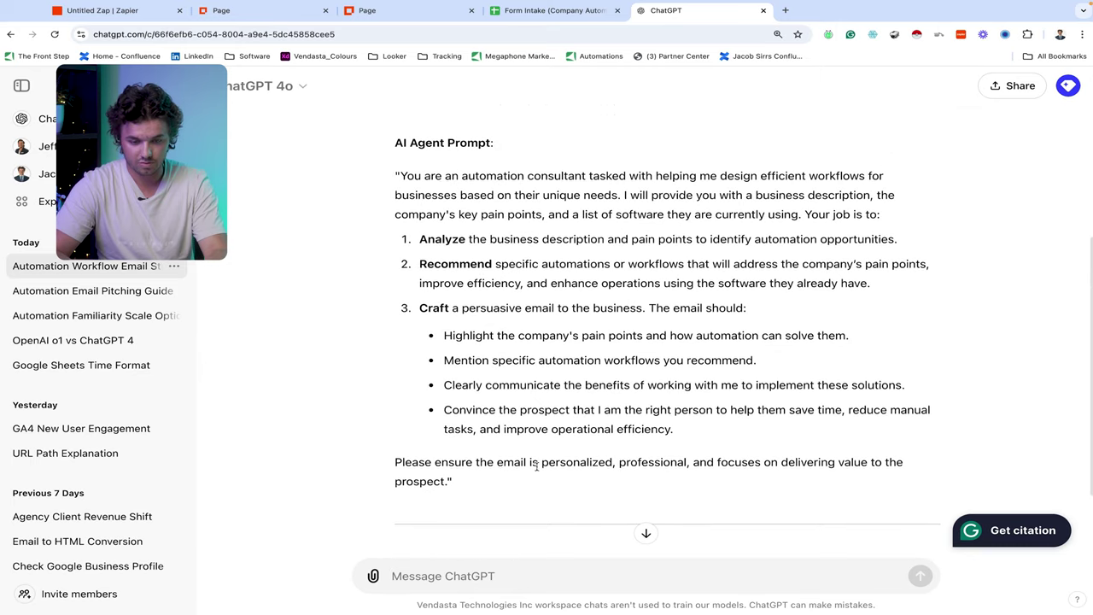
{"action": "left_click_drag", "start_coordinate": [448, 482], "coordinate": [448, 485]}
{"action": "left_click", "coordinate": [405, 175]}
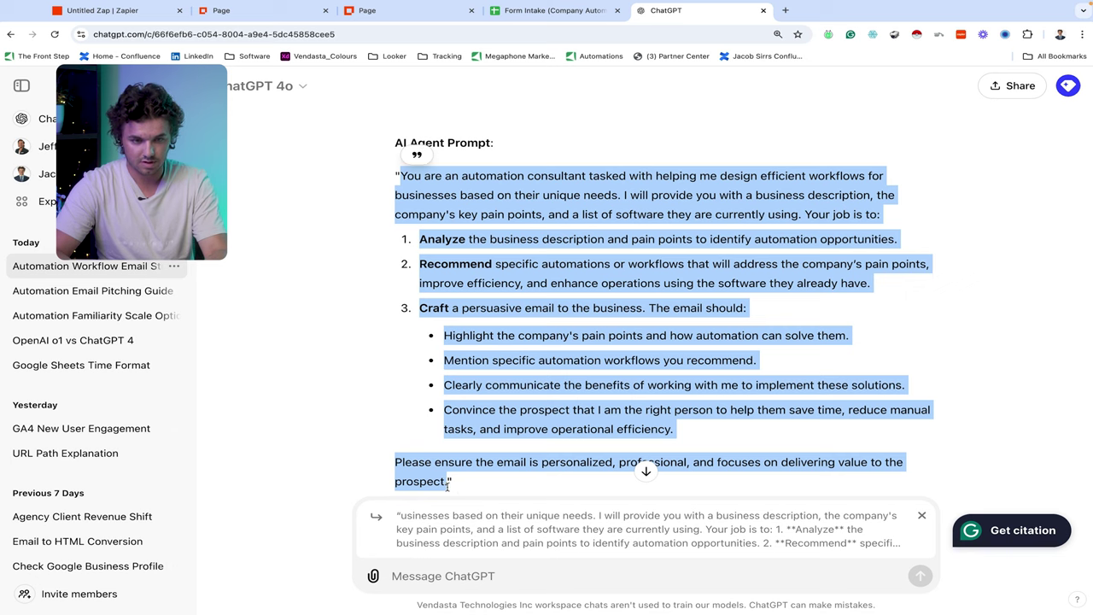
- Paste the copied consultant prompt into the ChatGPT step's Message field
{"action": "left_click", "coordinate": [111, 13]}
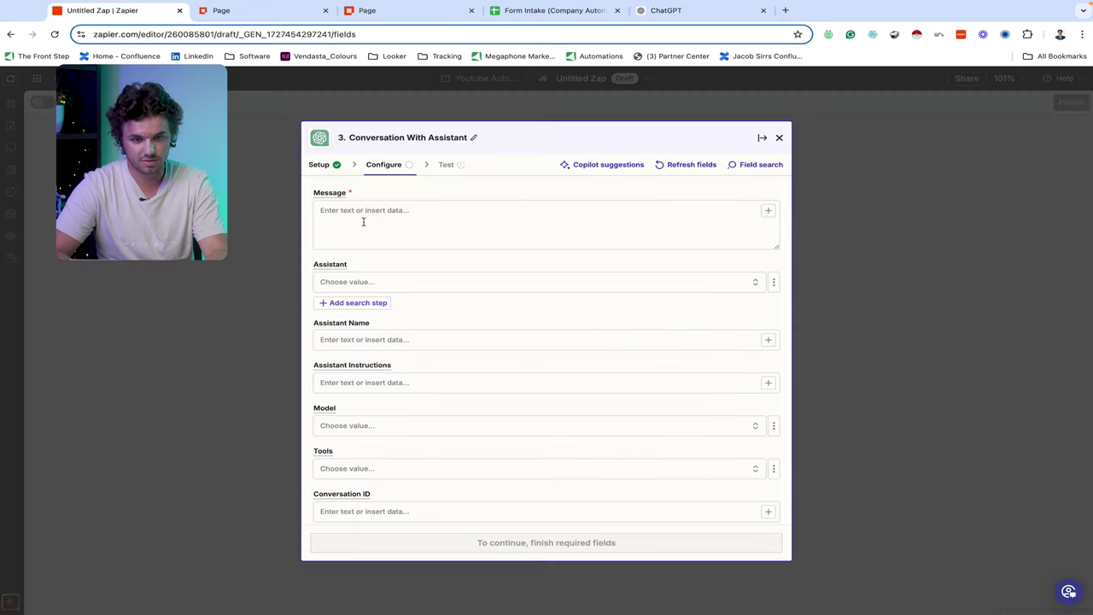
{"action": "left_click", "coordinate": [447, 238]}
{"action": "type", "text": "You are an automation consultant tasked with helping me design efficient workflows for businesses based on their unique needs. I will provide you with a business description, the company's key pain points, and a list of software they are currently using. Your job is to  1. Analyze the business description and pain points to identify automation opportunities. 2. Recommend specific automations or workflows that will address the company's pain points, improve efficiency, and enhance operations using the software they already have. 3. Craft a persuasive email to the business. The email should:    - Highlight the company's pain points and how automation can solve them.    - Mention specific automation workflows you recommend.    - Clearly communicate the benefits of working with me to implement these solutions. Convince the prospect that I am the right person to help them save time, reduce manual tasks, and improve operational efficiency.  Please ensure the email is personalized, professional, and focuses on delivering value to the prospect."}
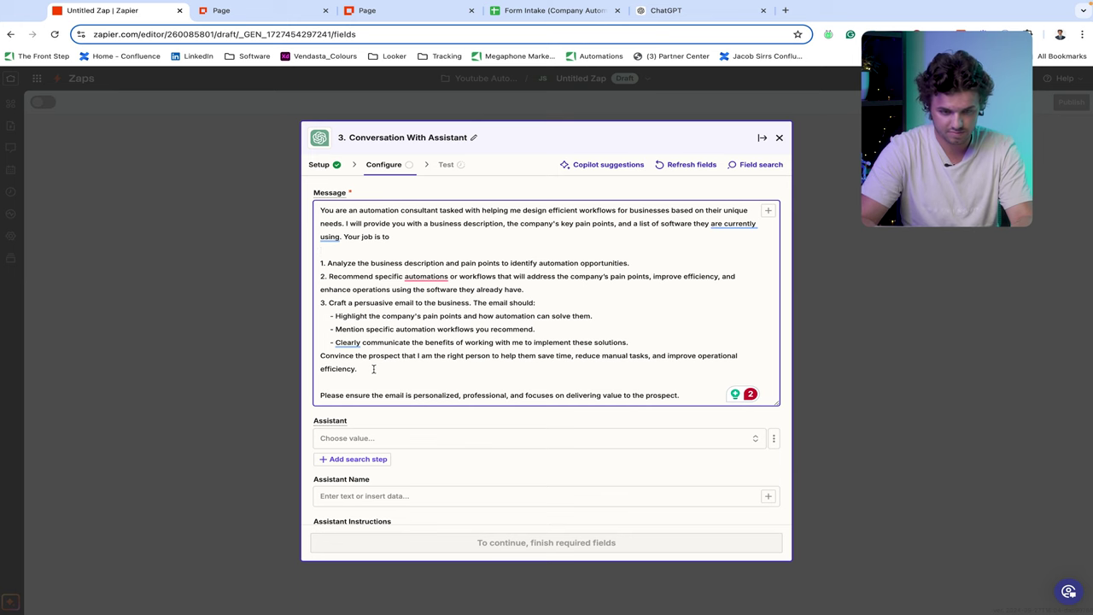
- Add 'Business Description:', 'Pain Points:' and 'Current Software:' lines after the efficiency paragraph
{"action": "left_click", "coordinate": [374, 369]}
{"action": "key", "text": "Return"}
{"action": "key", "text": "Return"}
{"action": "type", "text": "Busines"}
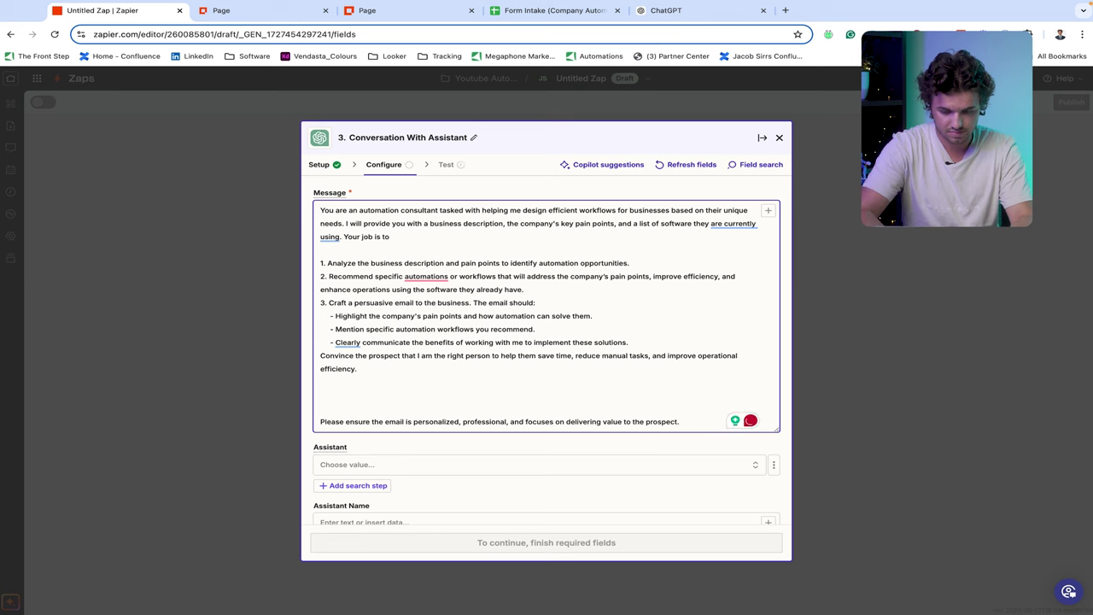
{"action": "type", "text": "s De"}
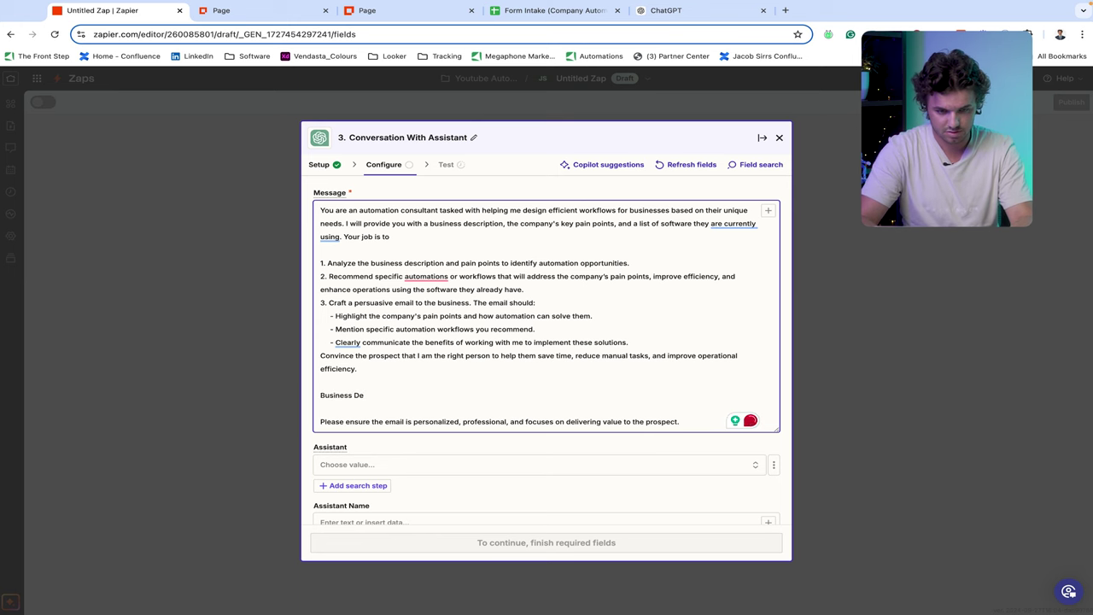
{"action": "type", "text": "scription:"}
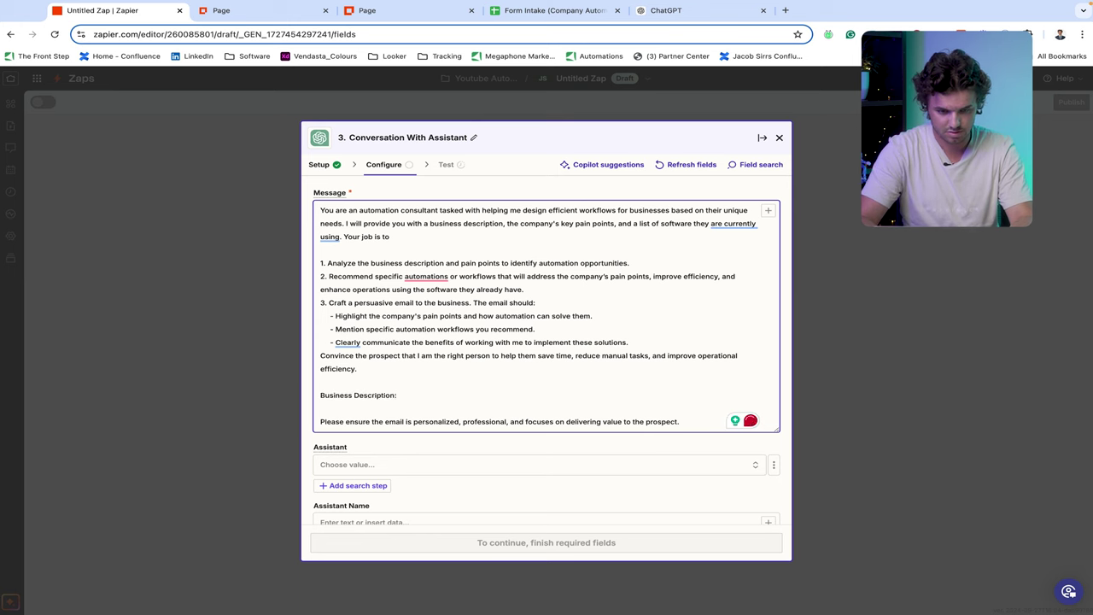
{"action": "key", "text": "Return"}
{"action": "type", "text": "Pain Points:"}
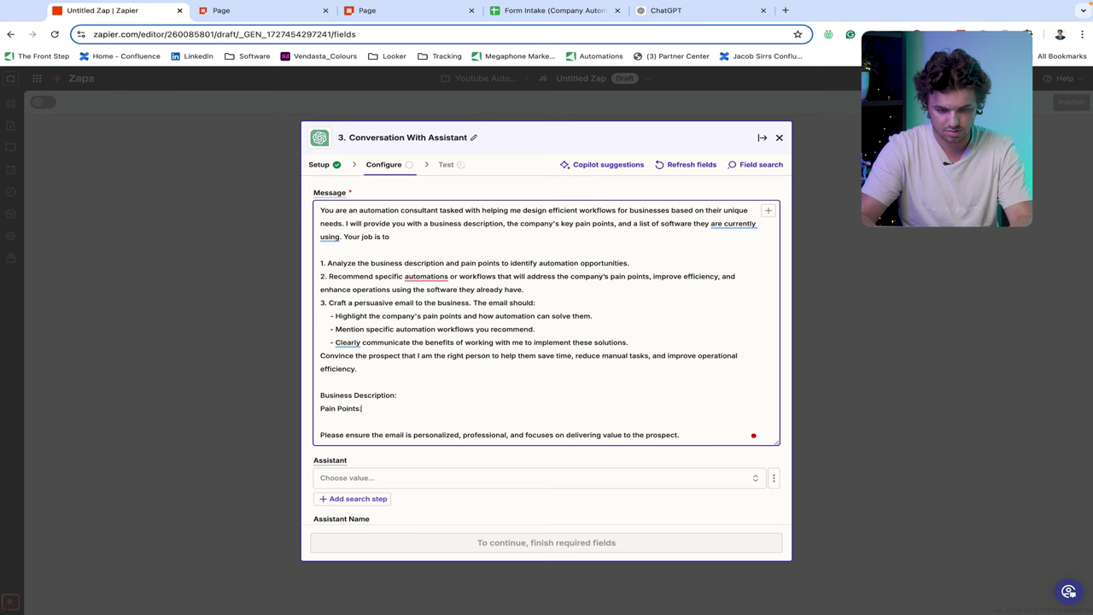
{"action": "key", "text": "Return"}
{"action": "type", "text": "Cu"}
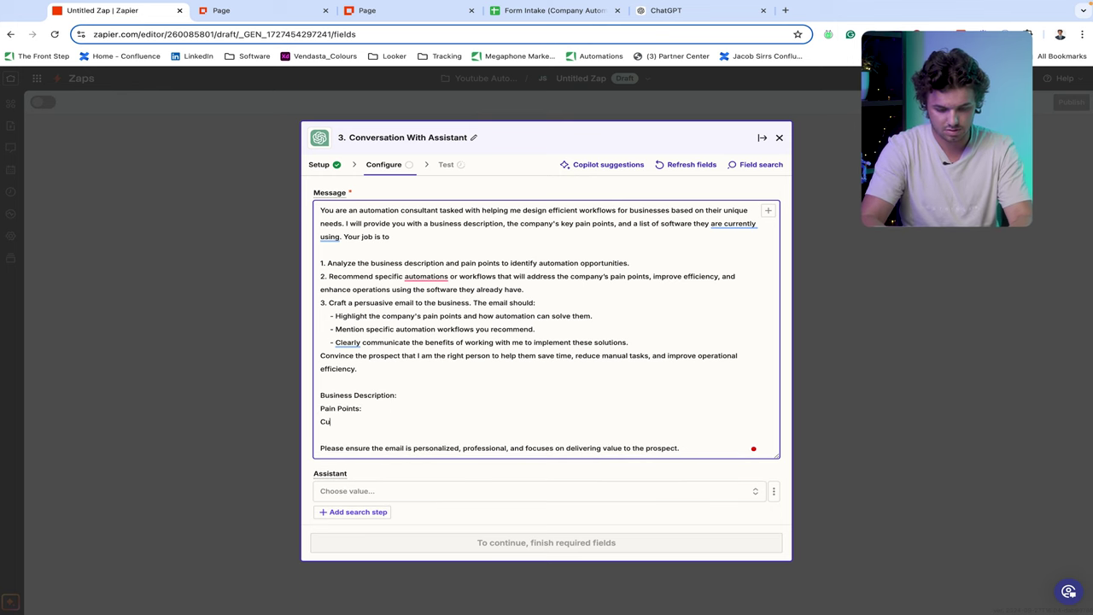
{"action": "type", "text": "rrent Software:"}
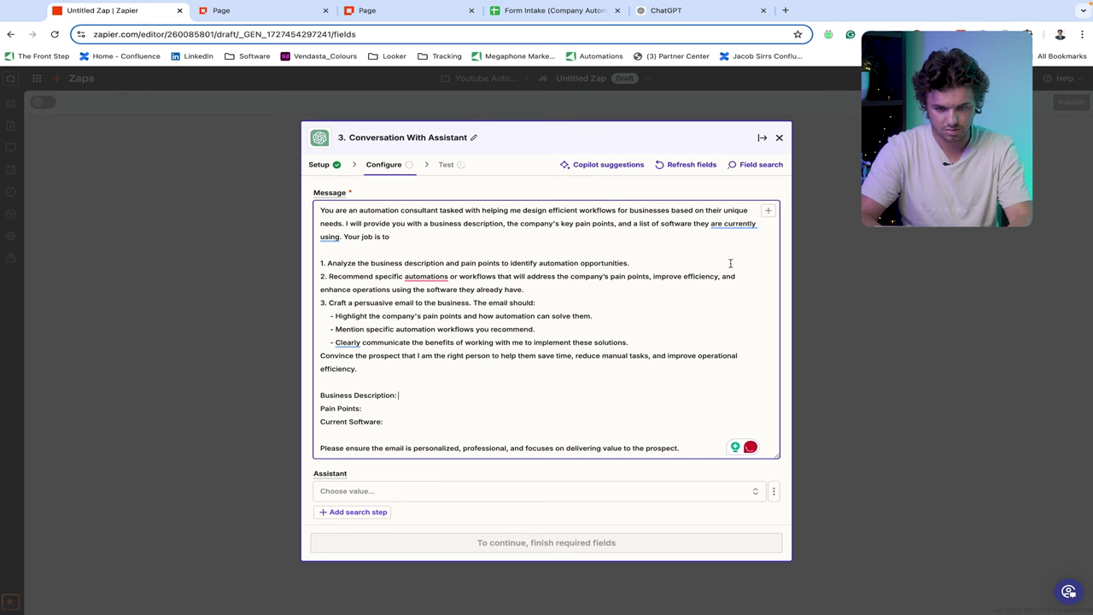
- Browse the Form Submission Created fields to insert Description of Business into Message
{"action": "left_click", "coordinate": [768, 210]}
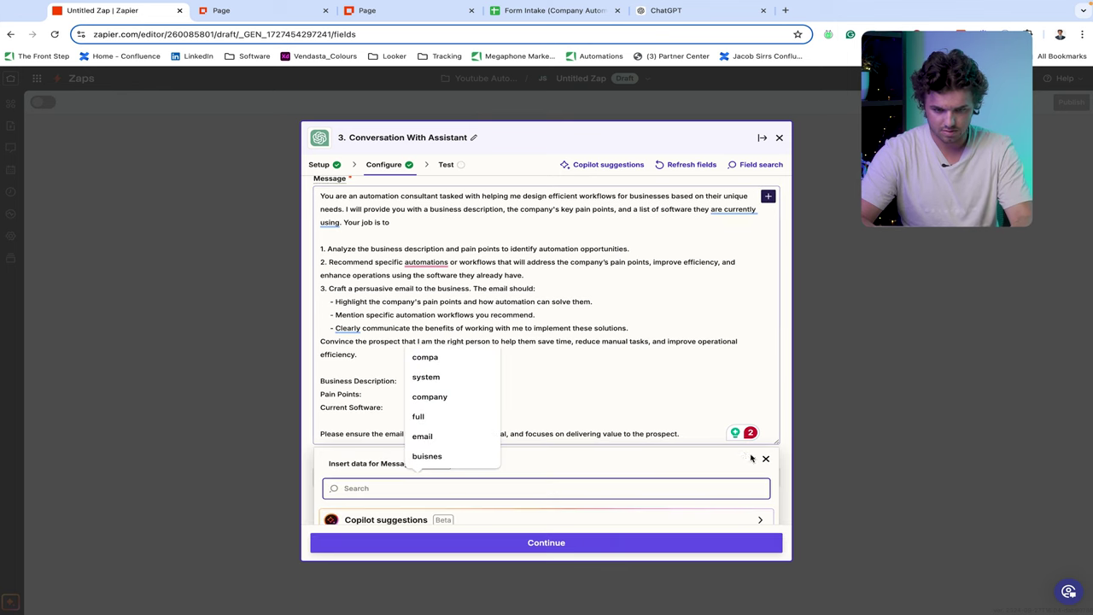
{"action": "left_click", "coordinate": [728, 497]}
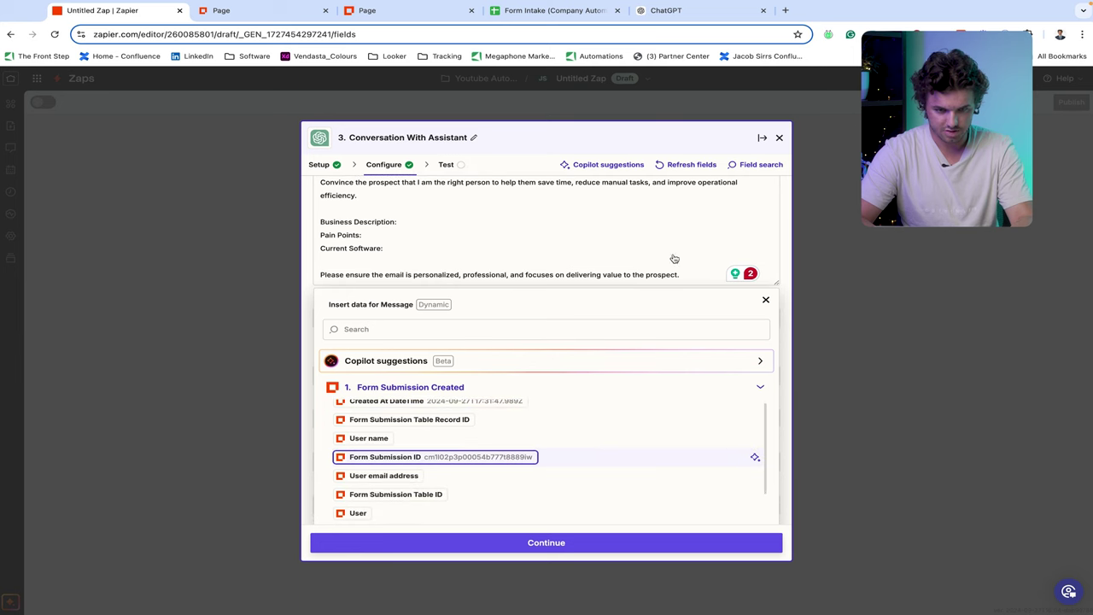
{"action": "scroll", "coordinate": [752, 286], "scroll_direction": "down", "scroll_amount": 3}
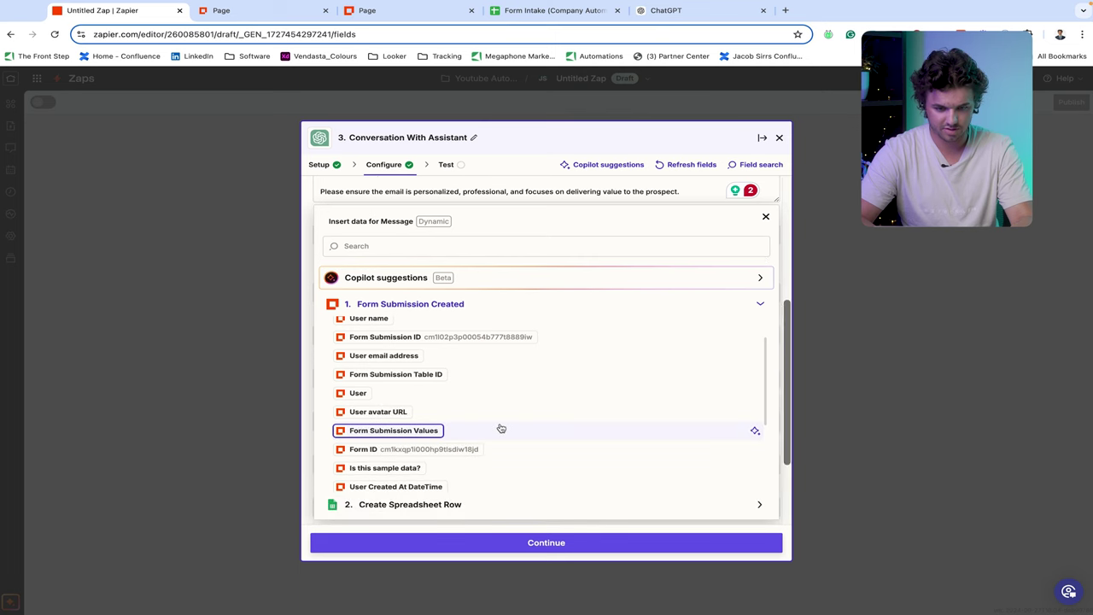
{"action": "scroll", "coordinate": [431, 446], "scroll_direction": "down", "scroll_amount": 3}
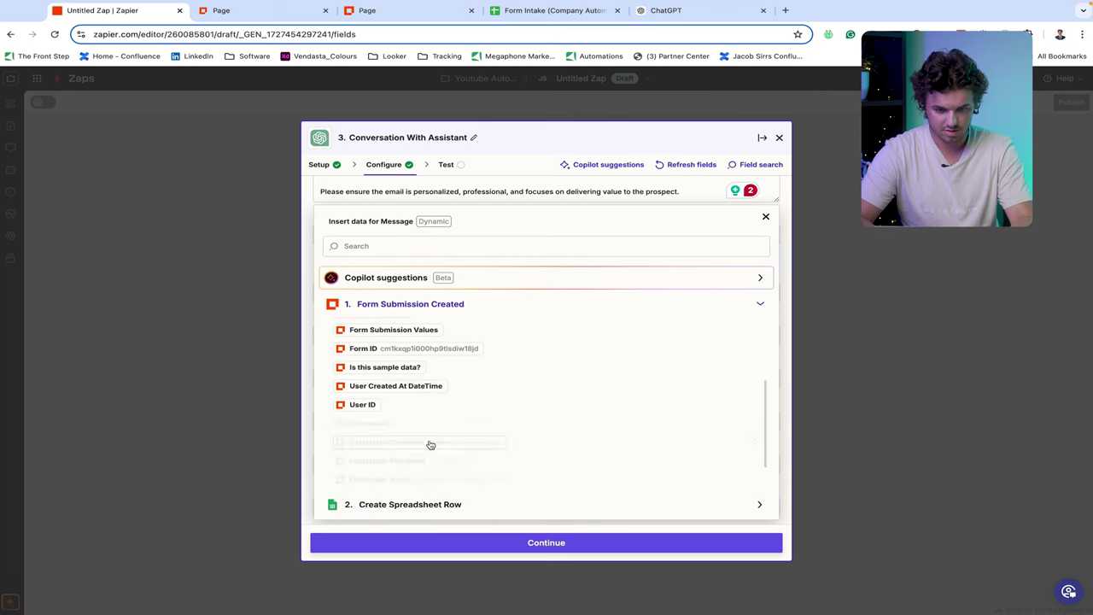
{"action": "scroll", "coordinate": [431, 445], "scroll_direction": "down", "scroll_amount": 2}
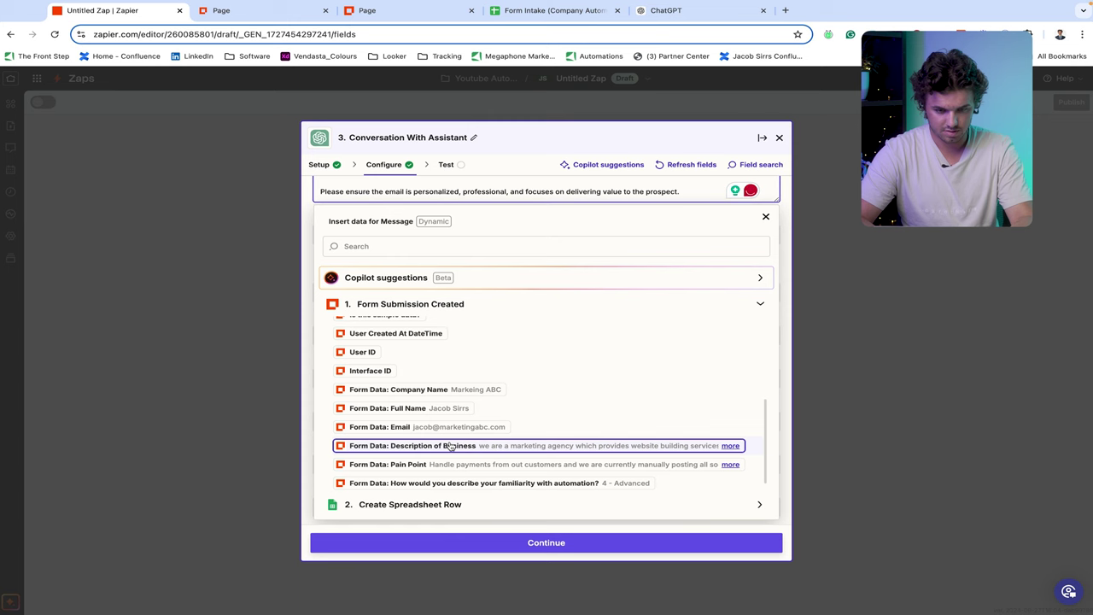
{"action": "scroll", "coordinate": [451, 445], "scroll_direction": "up", "scroll_amount": 1}
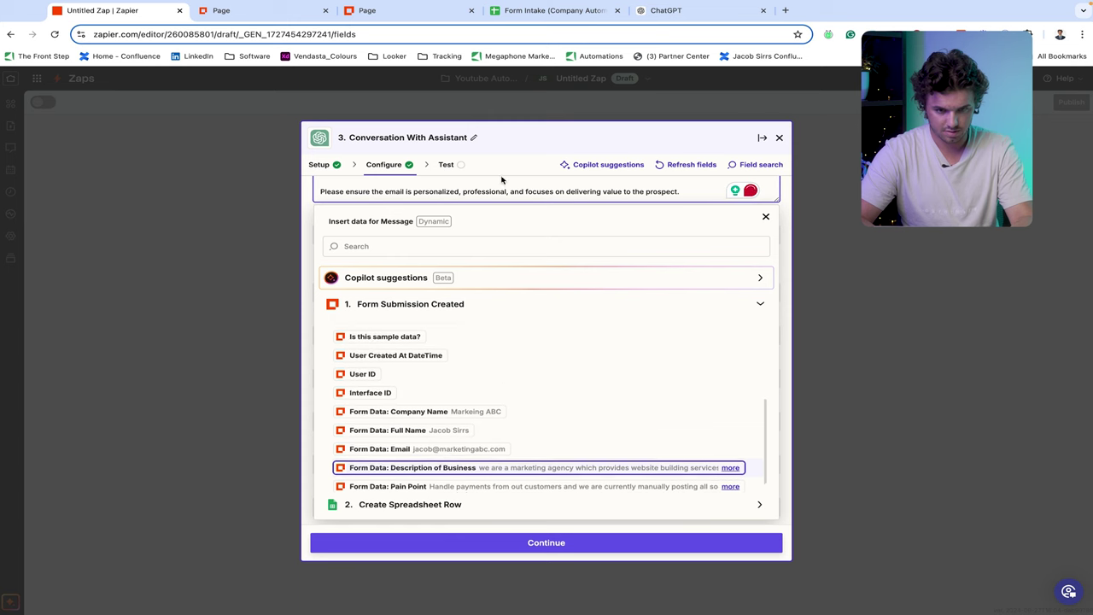
{"action": "scroll", "coordinate": [519, 213], "scroll_direction": "up", "scroll_amount": 1}
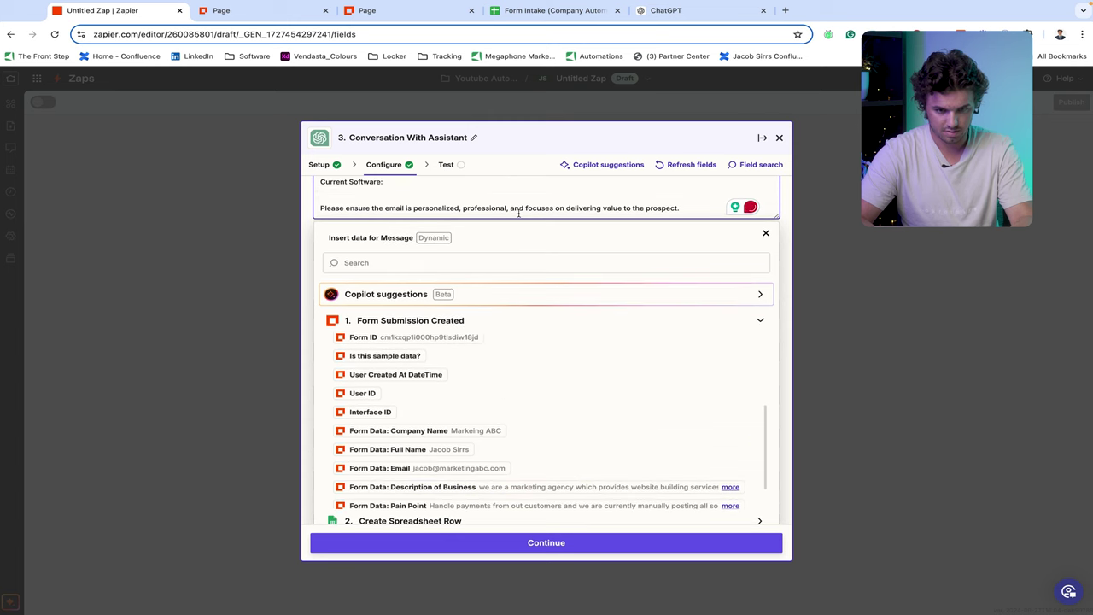
{"action": "scroll", "coordinate": [518, 213], "scroll_direction": "up", "scroll_amount": 2}
- Insert the Pain Point and current-software answers after their labels and append 'Their'
{"action": "left_click", "coordinate": [513, 220]}
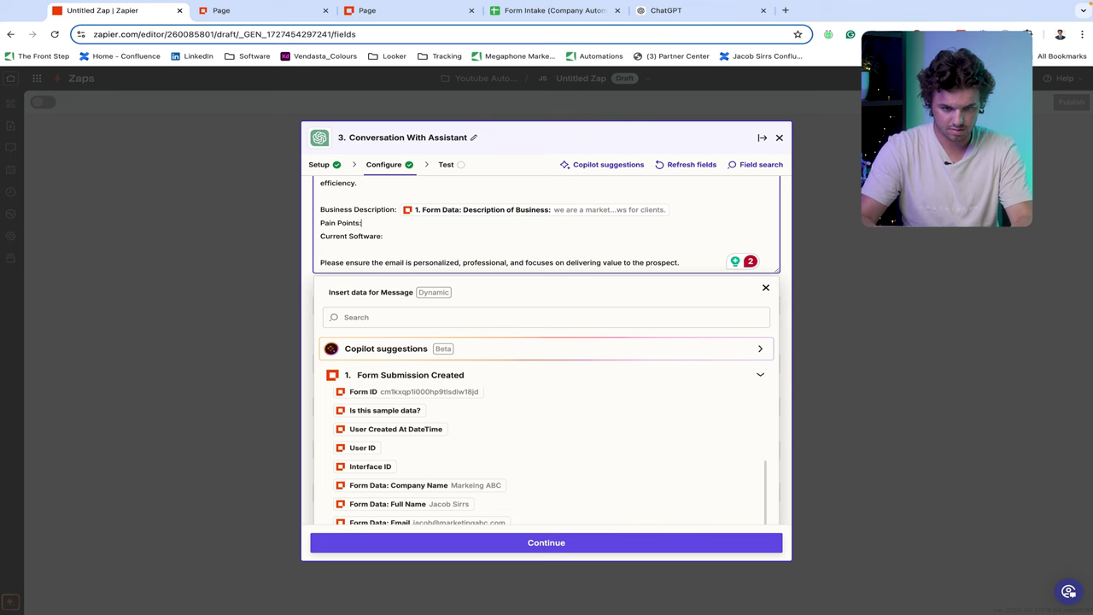
{"action": "scroll", "coordinate": [551, 246], "scroll_direction": "down", "scroll_amount": 3}
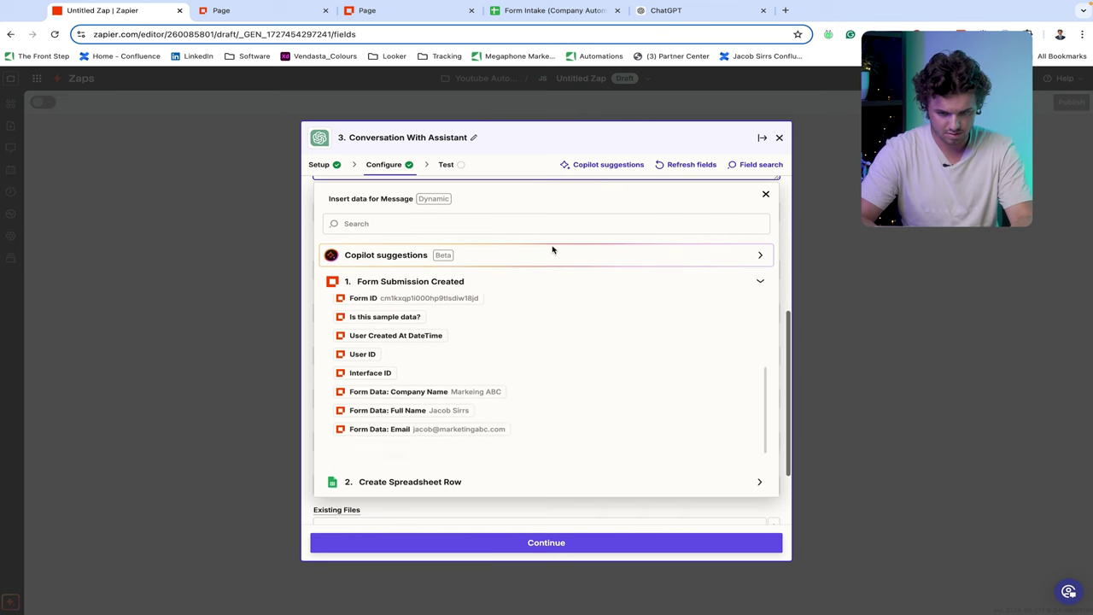
{"action": "scroll", "coordinate": [511, 412], "scroll_direction": "down", "scroll_amount": 1}
{"action": "key", "text": "Down"}
{"action": "key", "text": "Down"}
{"action": "key", "text": "Down"}
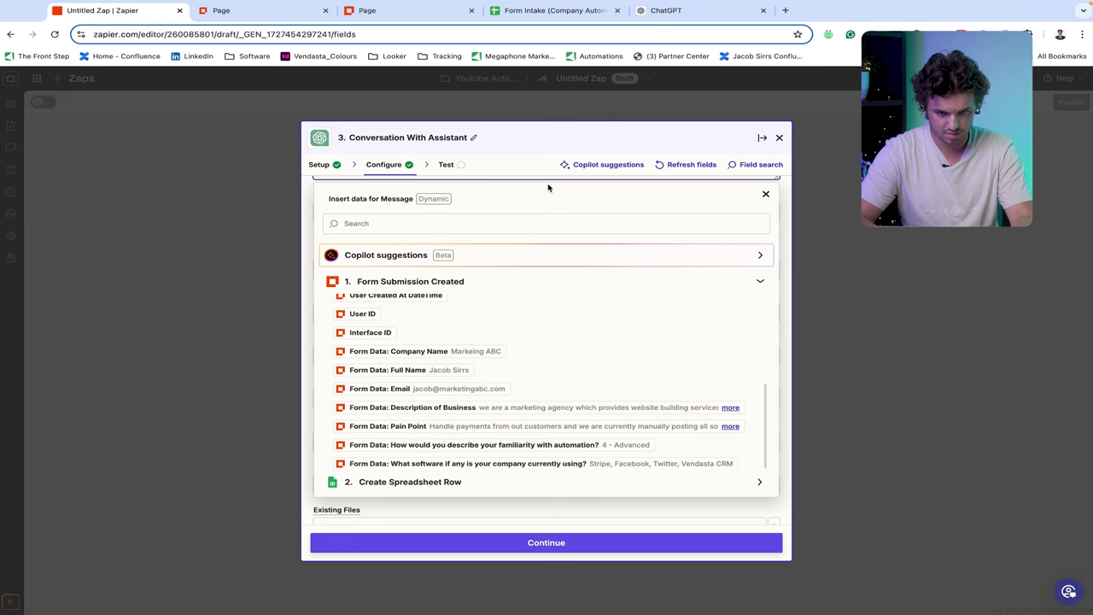
{"action": "scroll", "coordinate": [548, 188], "scroll_direction": "up", "scroll_amount": 2}
{"action": "scroll", "coordinate": [452, 257], "scroll_direction": "up", "scroll_amount": 1}
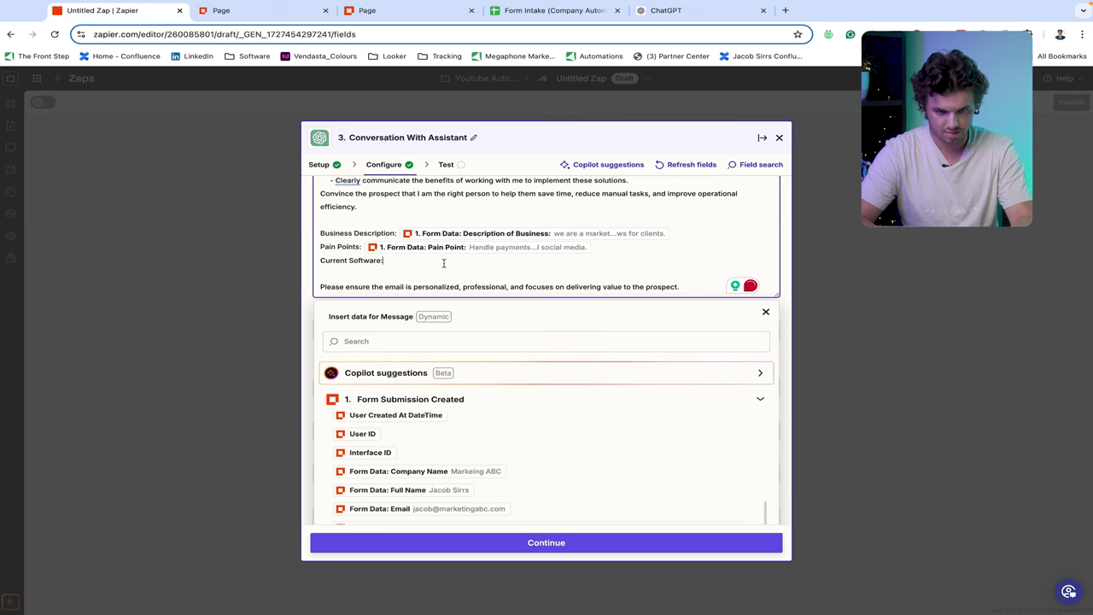
{"action": "scroll", "coordinate": [474, 319], "scroll_direction": "down", "scroll_amount": 4}
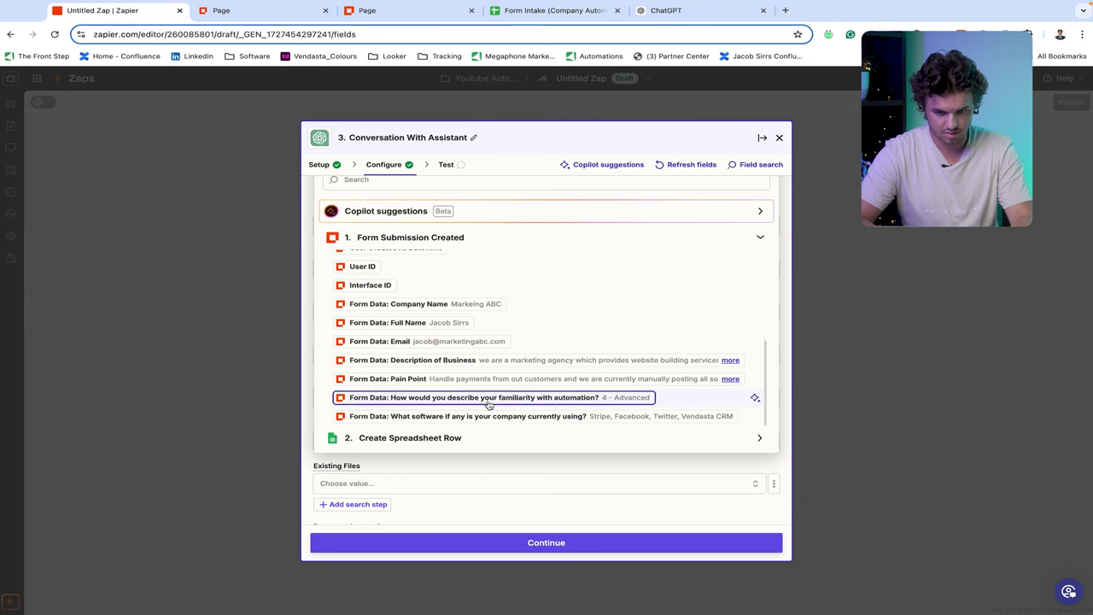
{"action": "scroll", "coordinate": [489, 404], "scroll_direction": "down", "scroll_amount": 2}
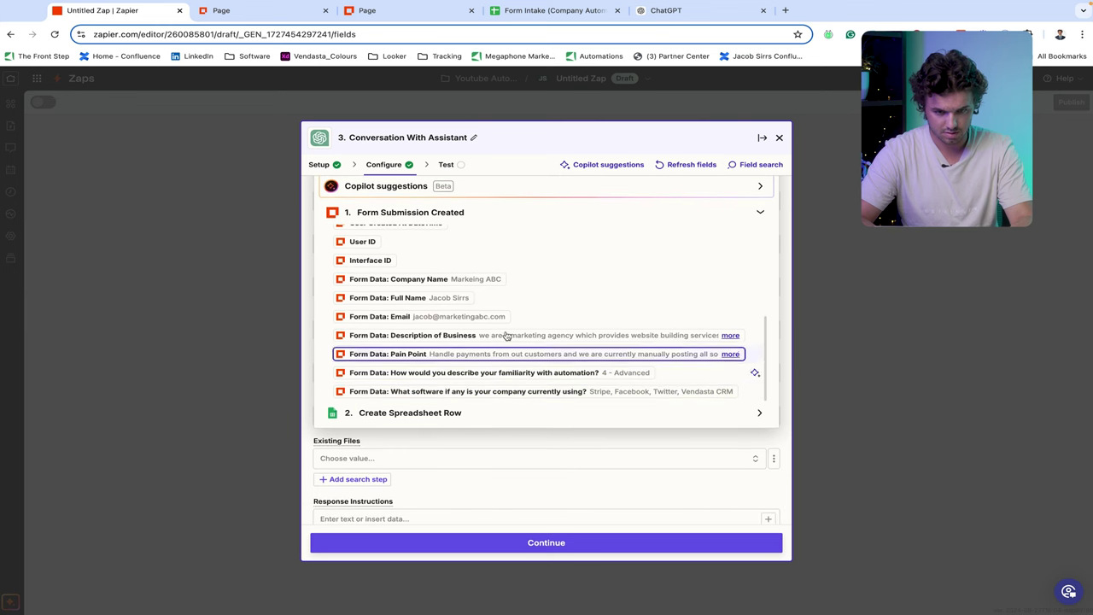
{"action": "scroll", "coordinate": [487, 221], "scroll_direction": "up", "scroll_amount": 2}
{"action": "scroll", "coordinate": [487, 221], "scroll_direction": "up", "scroll_amount": 5}
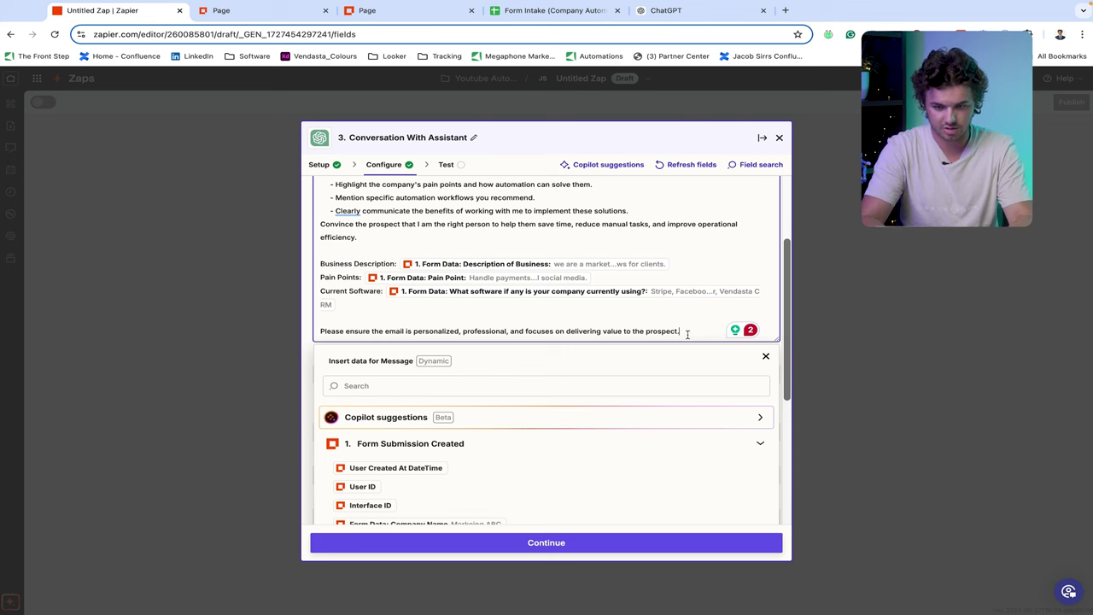
{"action": "type", "text": "Their"}
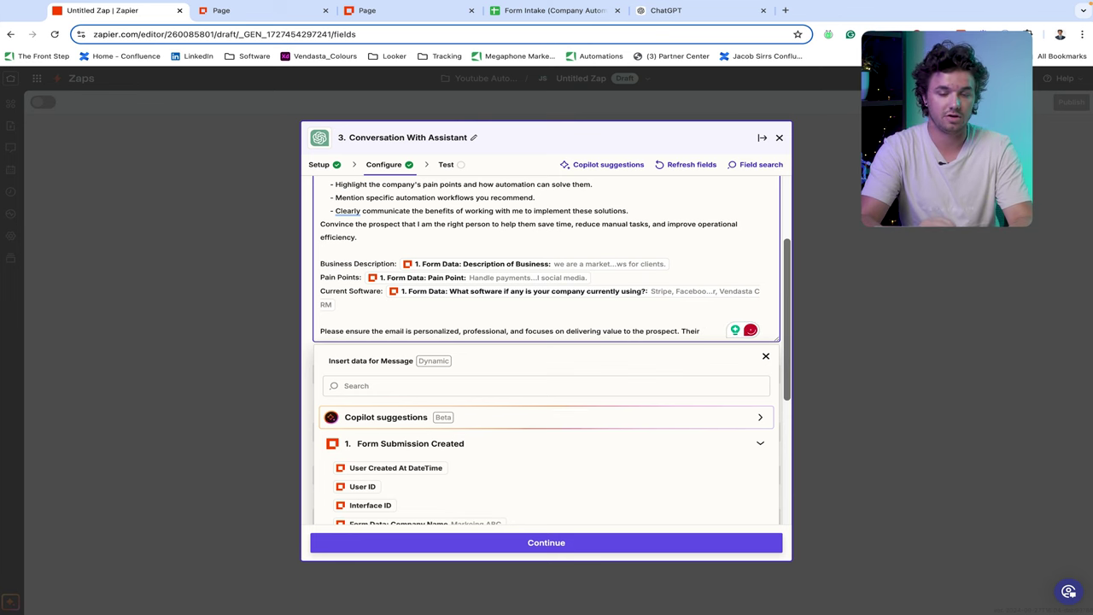
- Finish the assistant prompt with ' Their name is:' followed by the Form Data: Full Name field
{"action": "type", "text": "name is"}
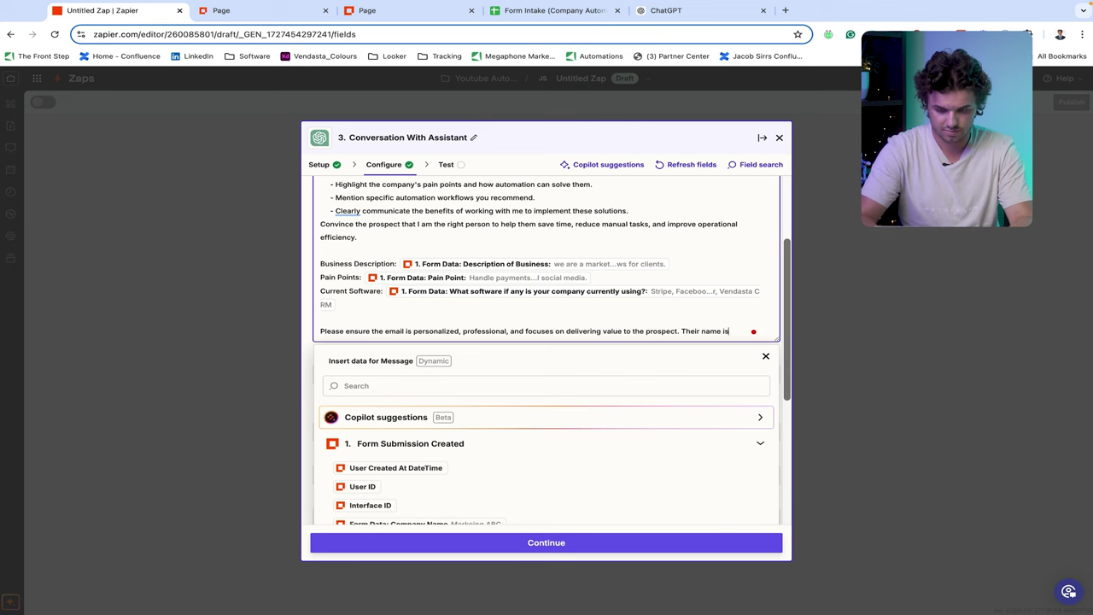
{"action": "type", "text": ":"}
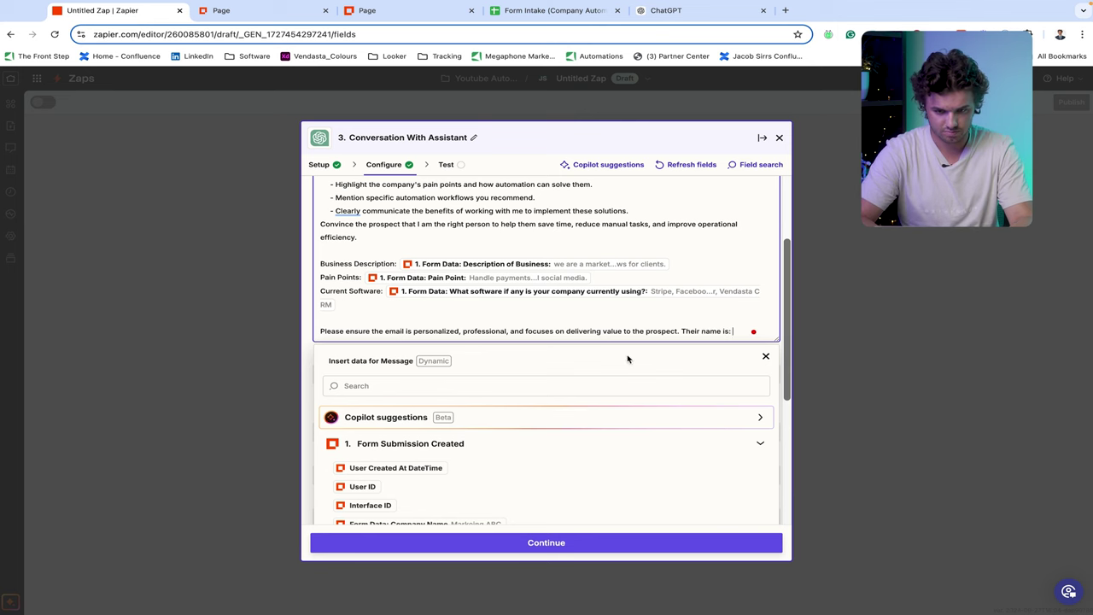
{"action": "scroll", "coordinate": [628, 359], "scroll_direction": "down", "scroll_amount": 5}
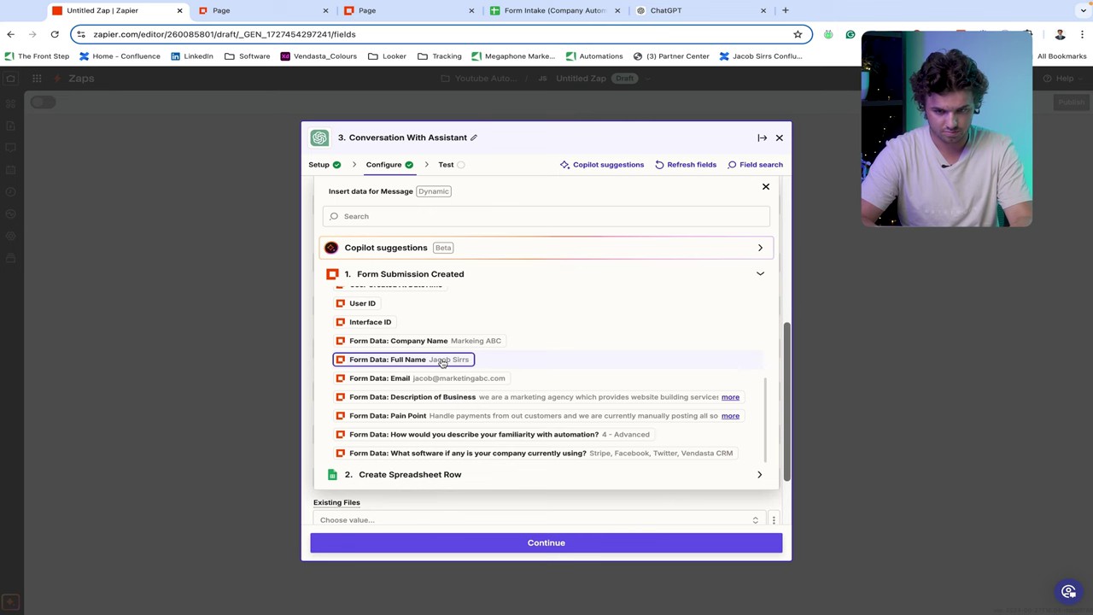
{"action": "left_click", "coordinate": [749, 504]}
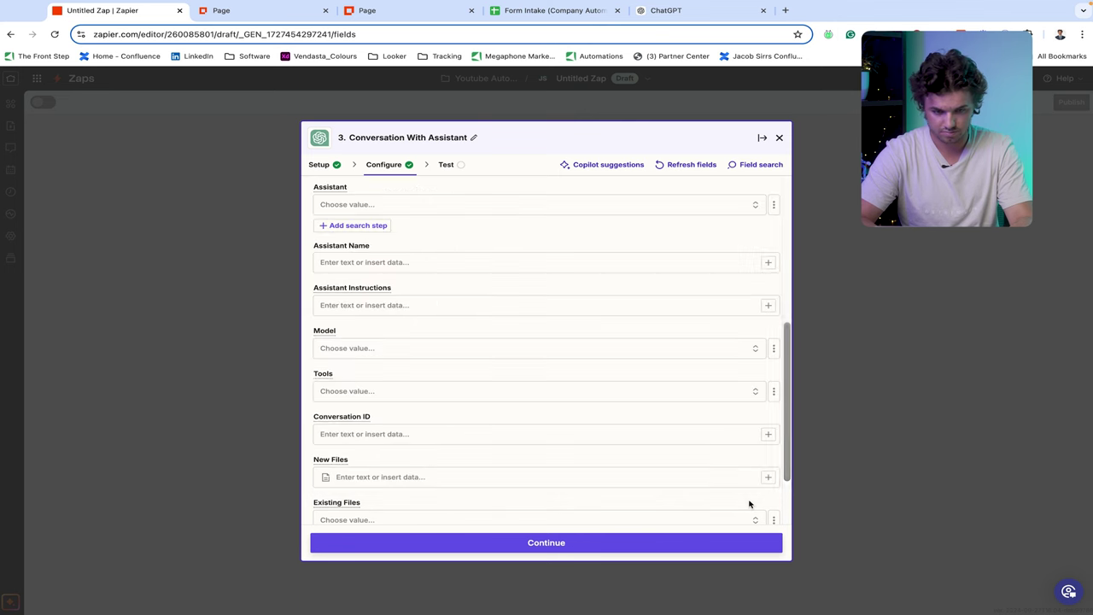
{"action": "scroll", "coordinate": [575, 324], "scroll_direction": "up", "scroll_amount": 2}
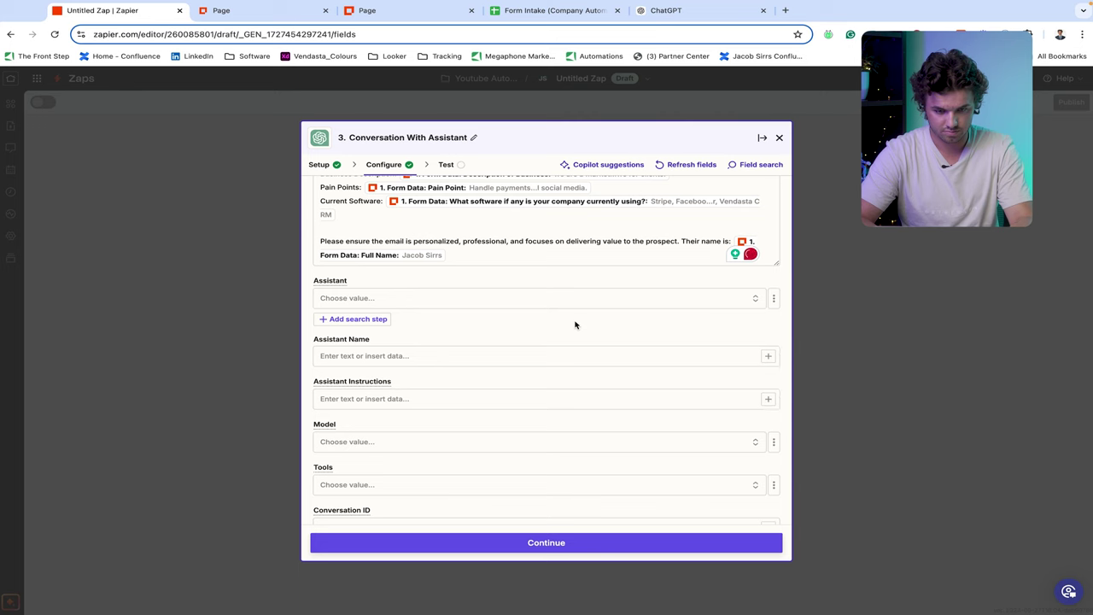
{"action": "scroll", "coordinate": [575, 324], "scroll_direction": "up", "scroll_amount": 3}
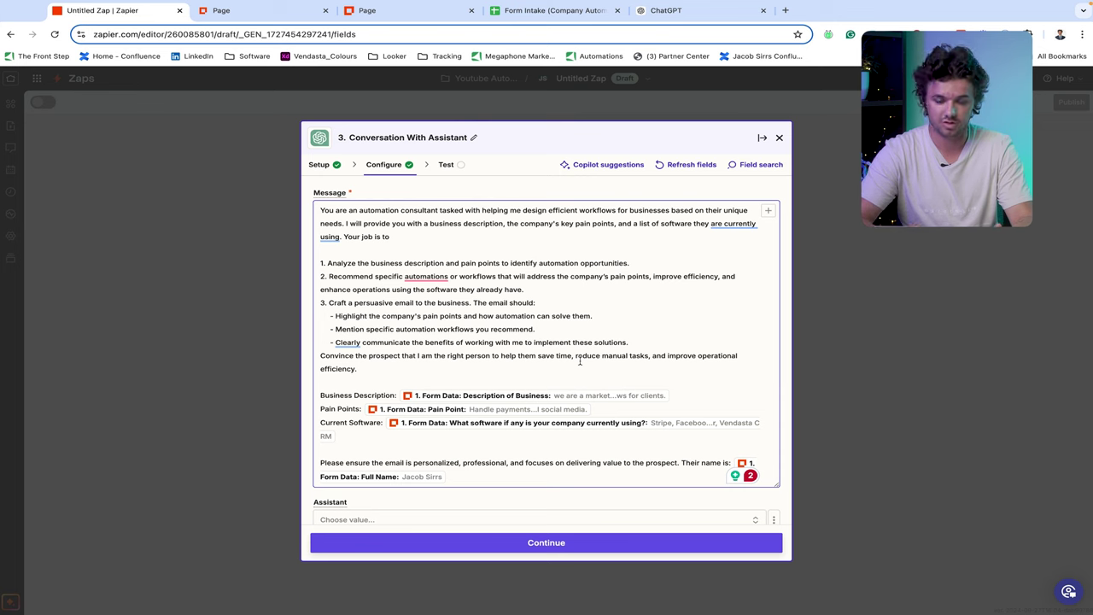
{"action": "left_click", "coordinate": [539, 579]}
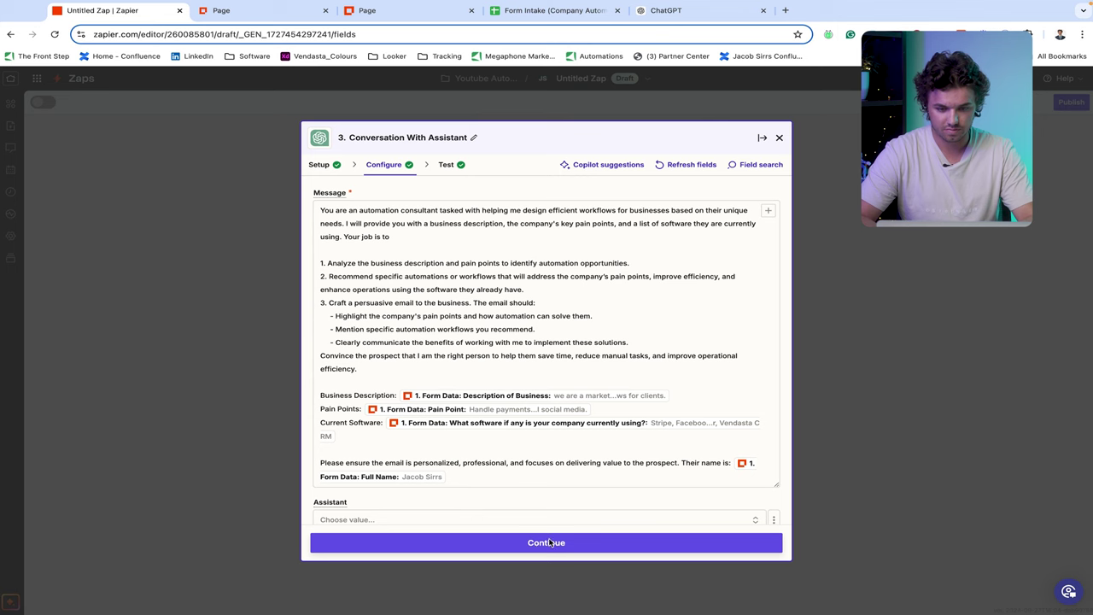
{"action": "left_click", "coordinate": [550, 543]}
- Retest the Conversation With Assistant step with ChatGPT
{"action": "left_click", "coordinate": [475, 547]}
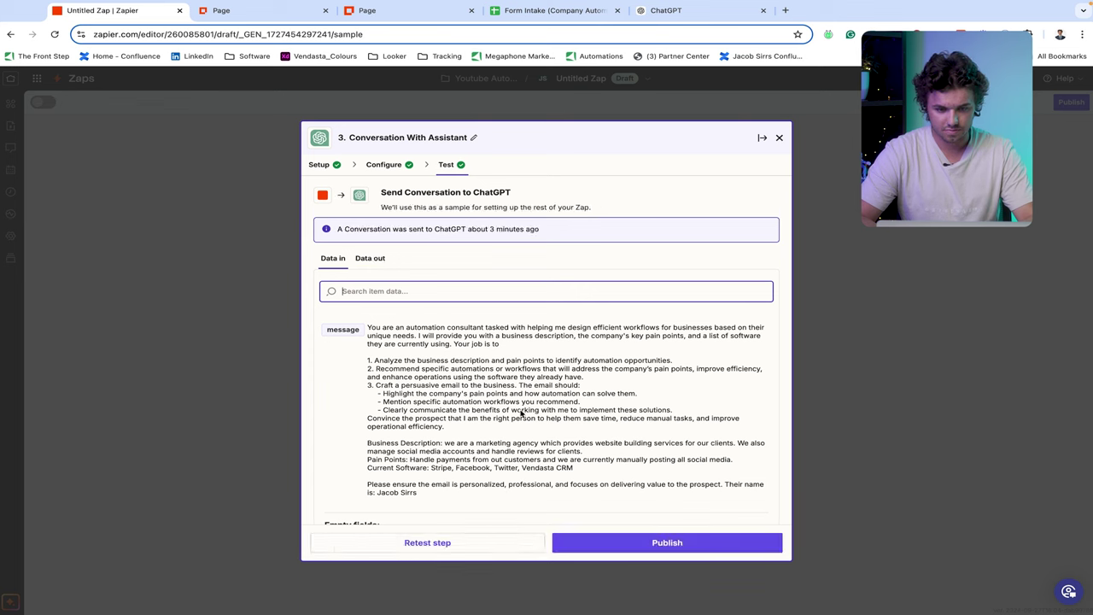
{"action": "scroll", "coordinate": [521, 414], "scroll_direction": "down", "scroll_amount": 3}
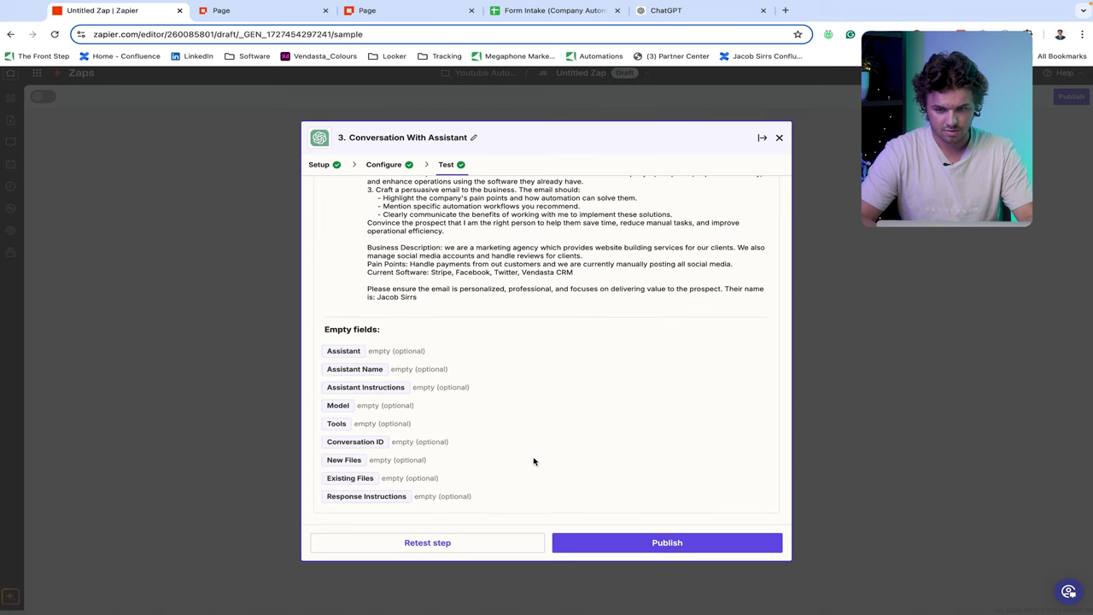
{"action": "scroll", "coordinate": [519, 239], "scroll_direction": "up", "scroll_amount": 1}
{"action": "scroll", "coordinate": [520, 239], "scroll_direction": "down", "scroll_amount": 1}
{"action": "scroll", "coordinate": [520, 239], "scroll_direction": "up", "scroll_amount": 4}
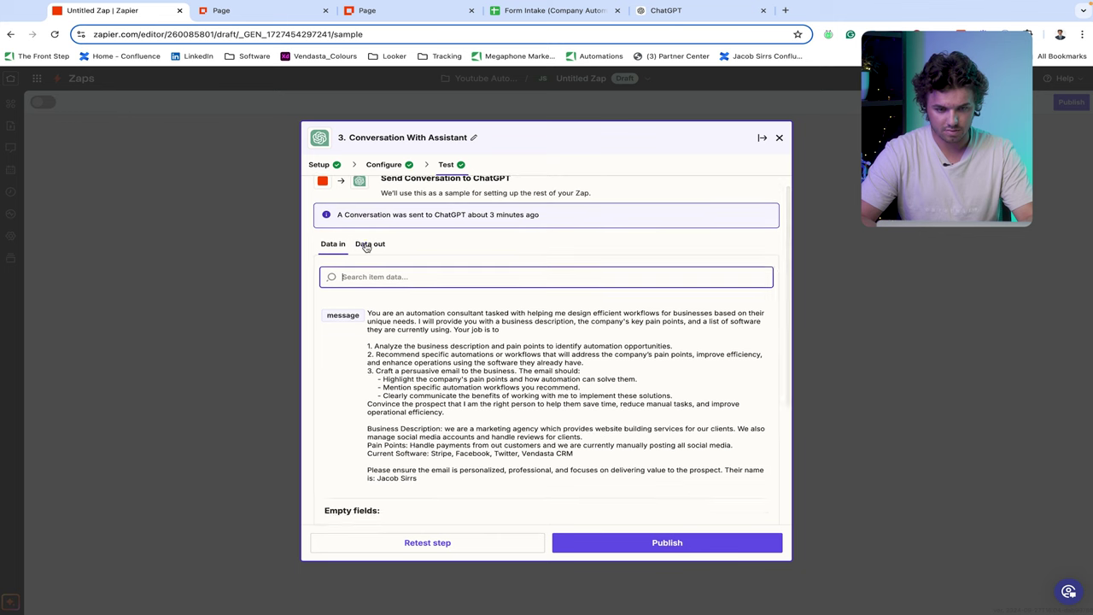
- Read the drafted email in the Full Response output, then close the step dialog
{"action": "left_click", "coordinate": [370, 258]}
{"action": "scroll", "coordinate": [482, 377], "scroll_direction": "down", "scroll_amount": 1}
{"action": "scroll", "coordinate": [482, 377], "scroll_direction": "down", "scroll_amount": 10}
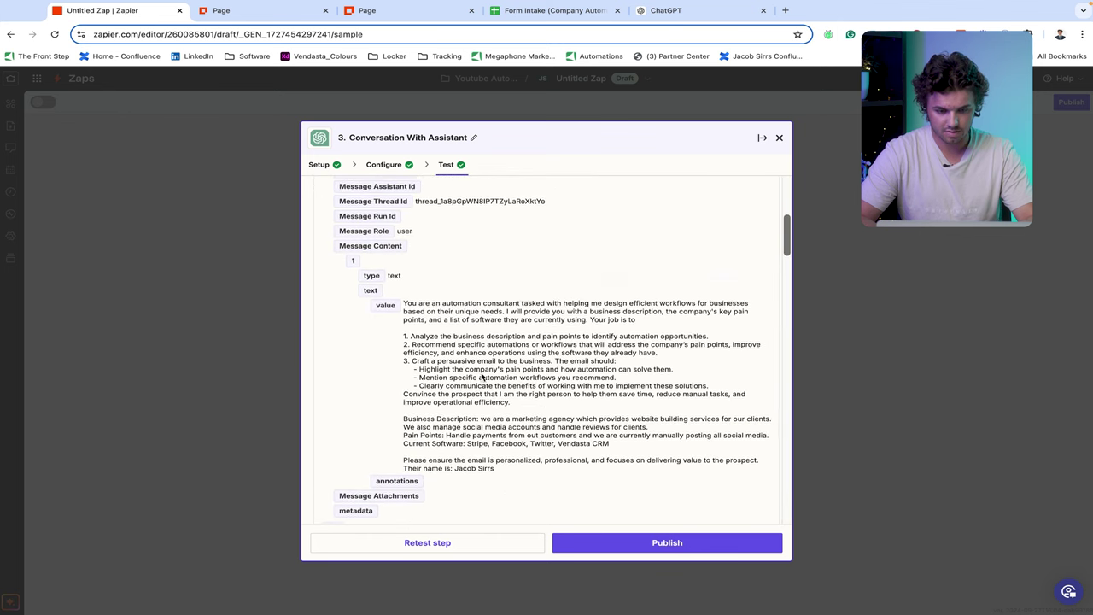
{"action": "scroll", "coordinate": [482, 376], "scroll_direction": "down", "scroll_amount": 15}
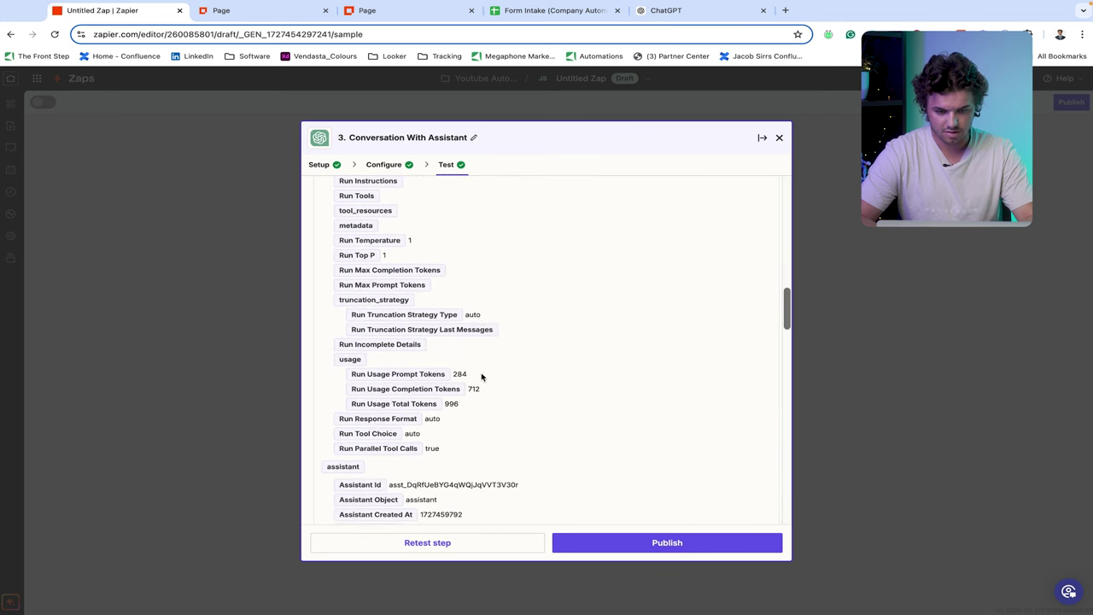
{"action": "scroll", "coordinate": [482, 376], "scroll_direction": "down", "scroll_amount": 1}
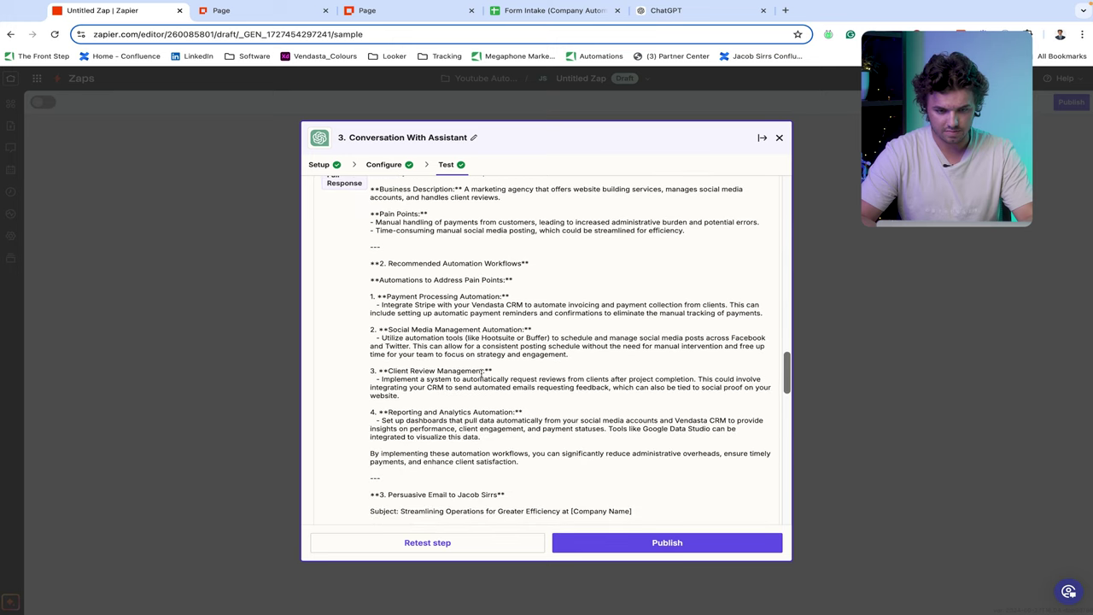
{"action": "scroll", "coordinate": [482, 373], "scroll_direction": "up", "scroll_amount": 2}
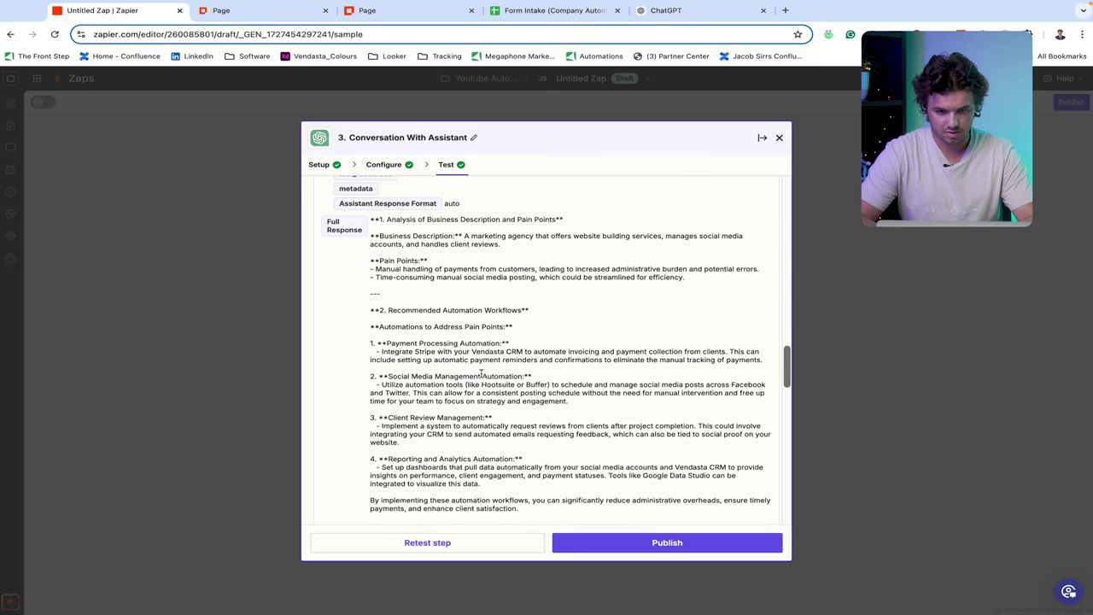
{"action": "scroll", "coordinate": [481, 373], "scroll_direction": "down", "scroll_amount": 1}
{"action": "scroll", "coordinate": [481, 374], "scroll_direction": "down", "scroll_amount": 8}
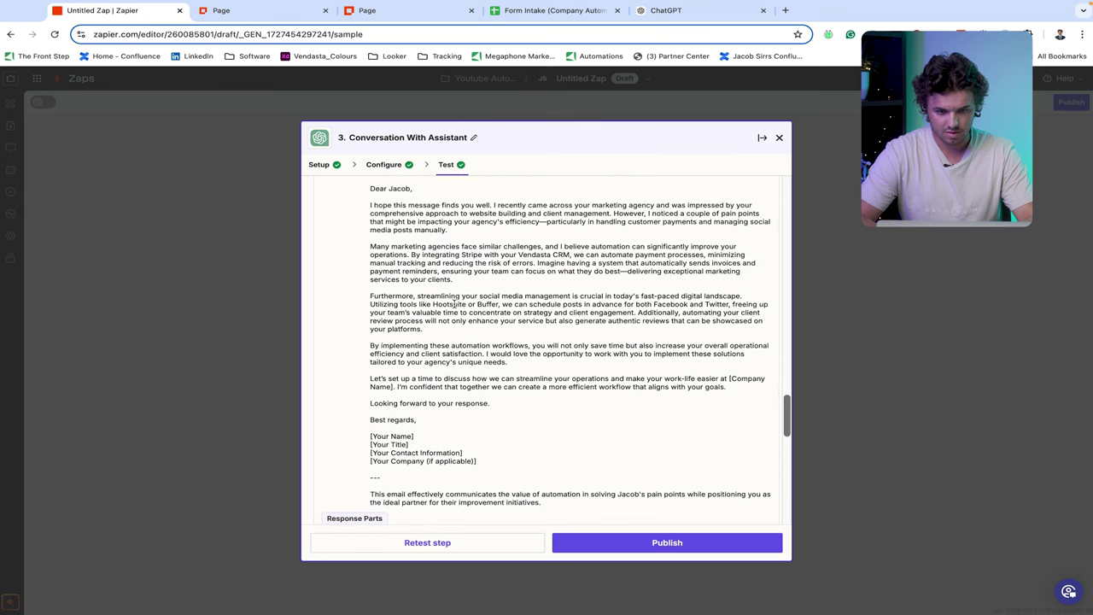
{"action": "scroll", "coordinate": [454, 304], "scroll_direction": "up", "scroll_amount": 1}
{"action": "left_click_drag", "start_coordinate": [363, 206], "coordinate": [478, 480]}
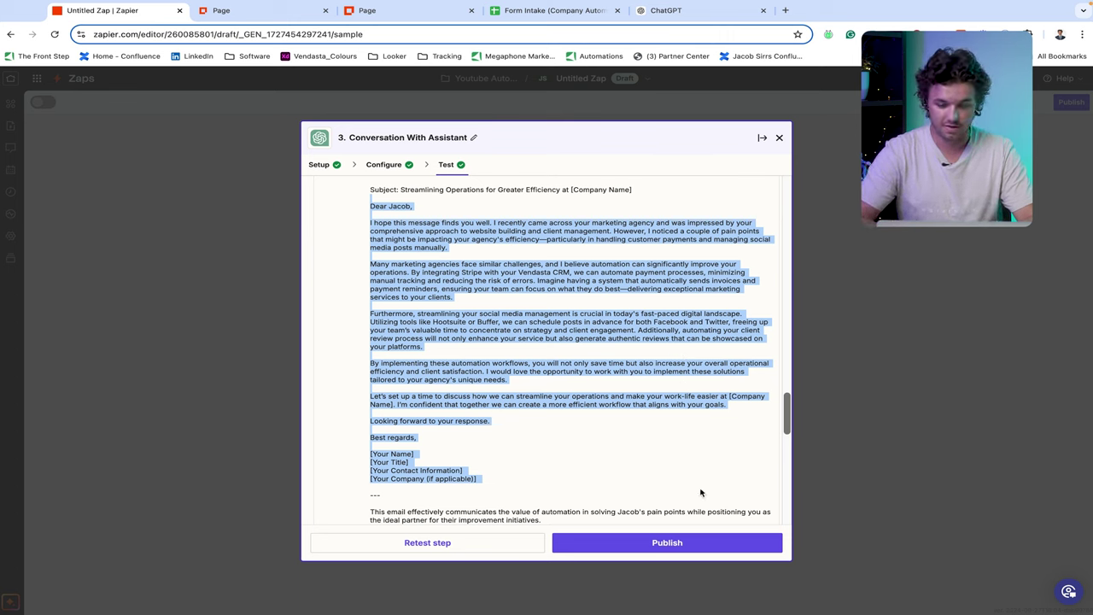
{"action": "left_click", "coordinate": [822, 354]}
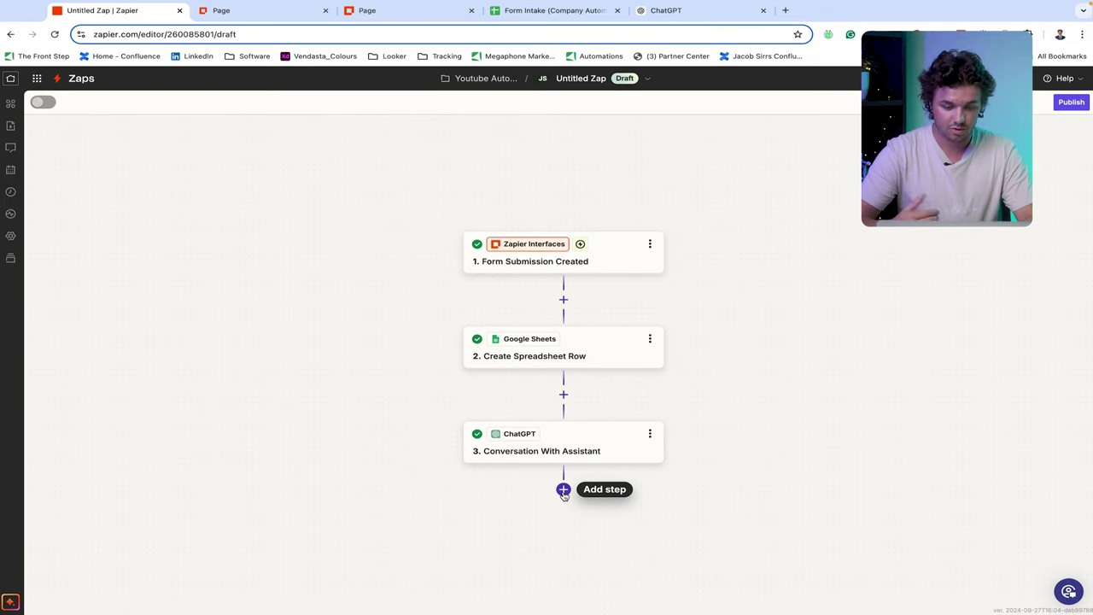
- Add a fourth step after the ChatGPT step using the Gmail app
{"action": "left_click", "coordinate": [564, 491]}
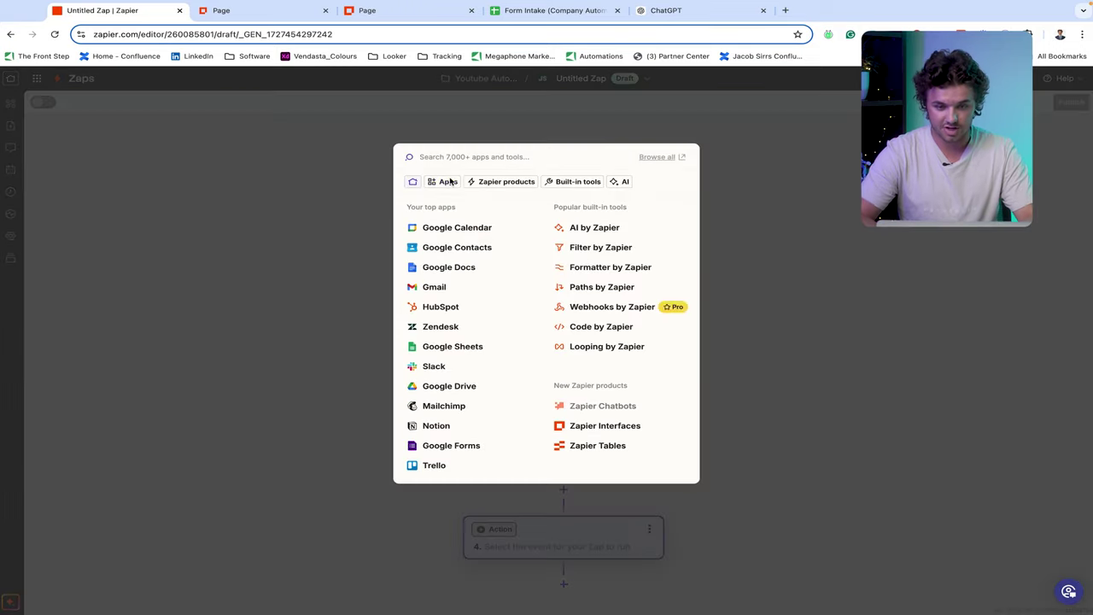
{"action": "type", "text": "gmeal"}
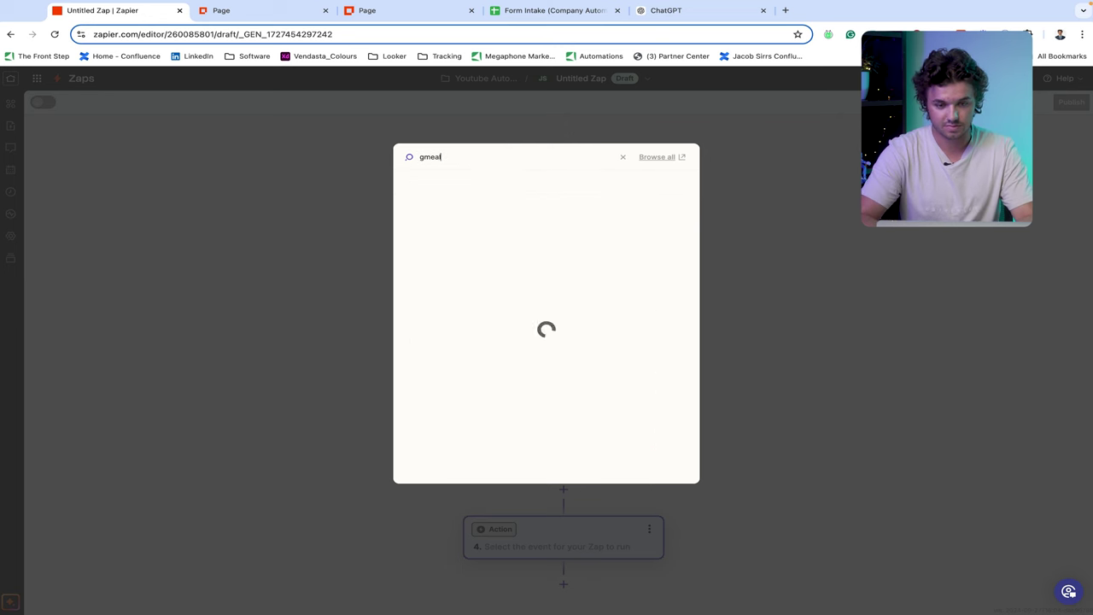
{"action": "key", "text": "BackSpace"}
{"action": "key", "text": "BackSpace"}
{"action": "type", "text": "ail"}
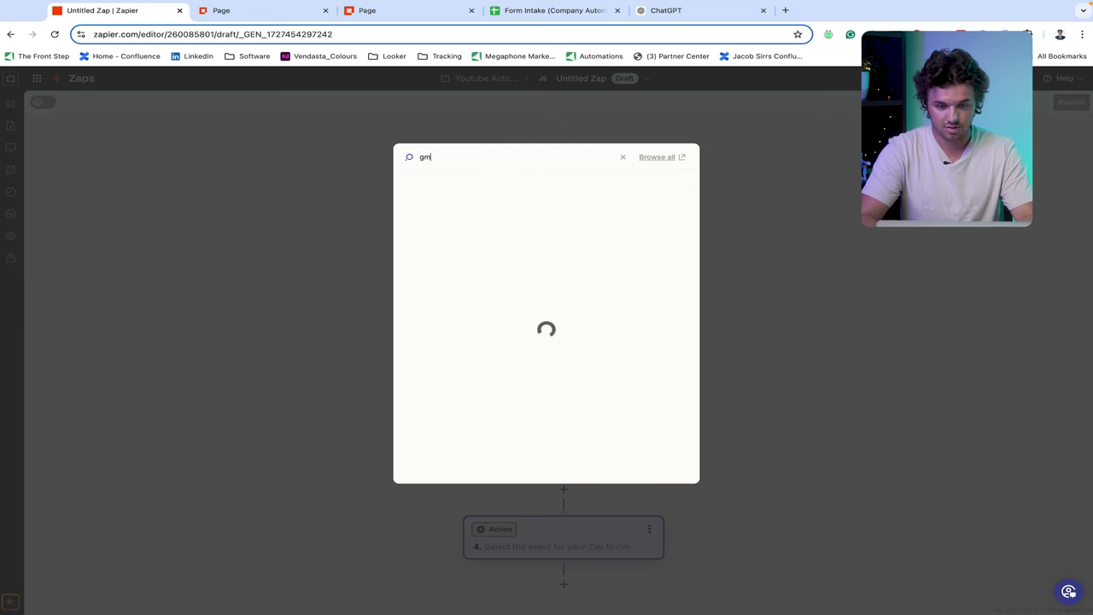
{"action": "left_click", "coordinate": [434, 185]}
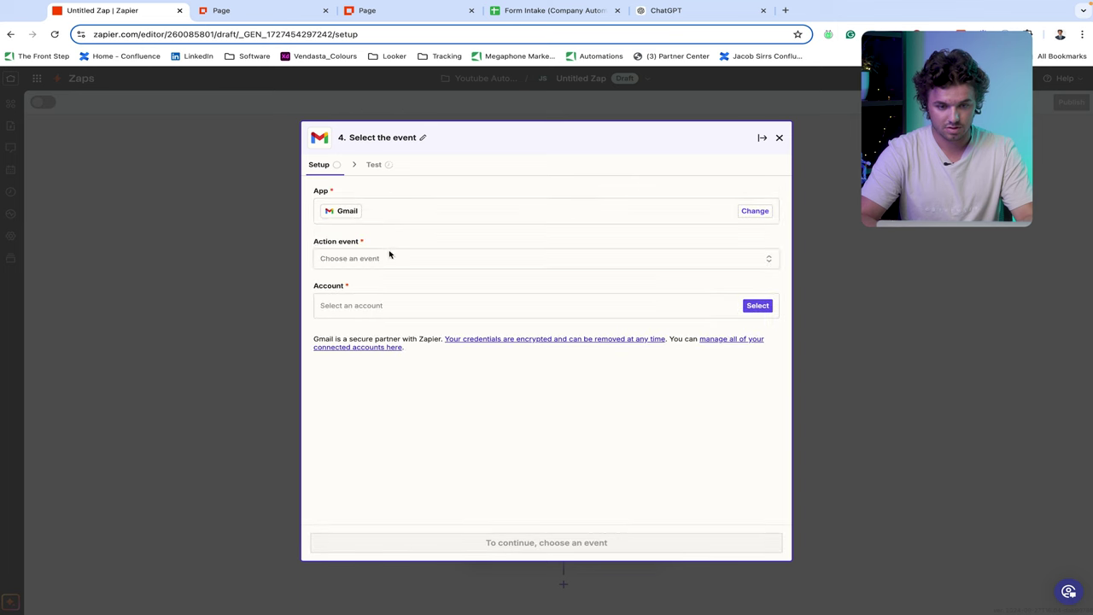
- Set the Gmail action event to Create Draft and connect the Gmail account
{"action": "left_click", "coordinate": [390, 259]}
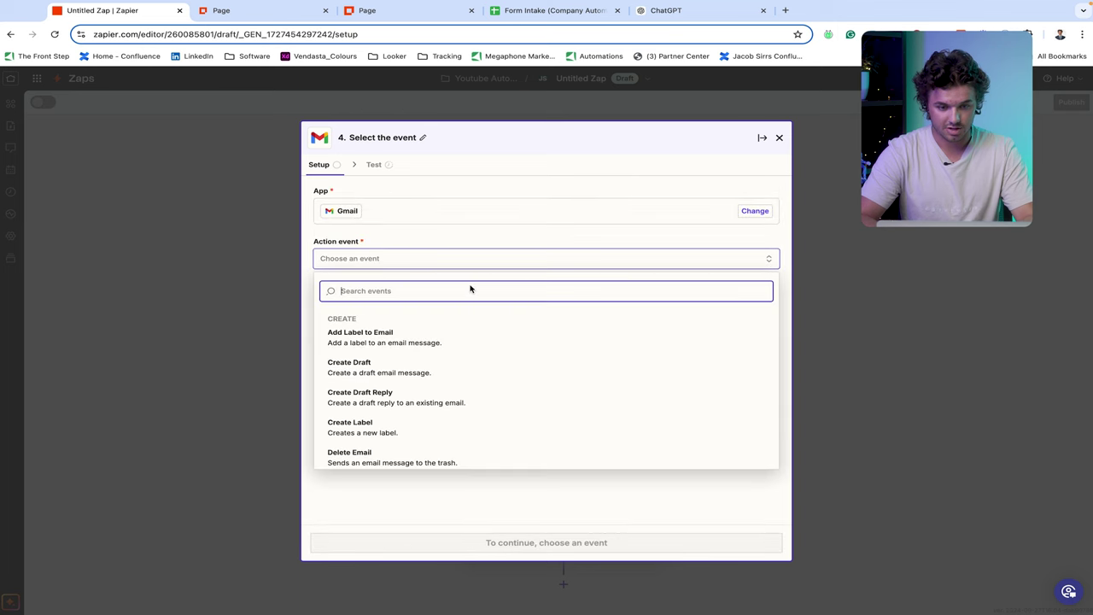
{"action": "left_click", "coordinate": [409, 380]}
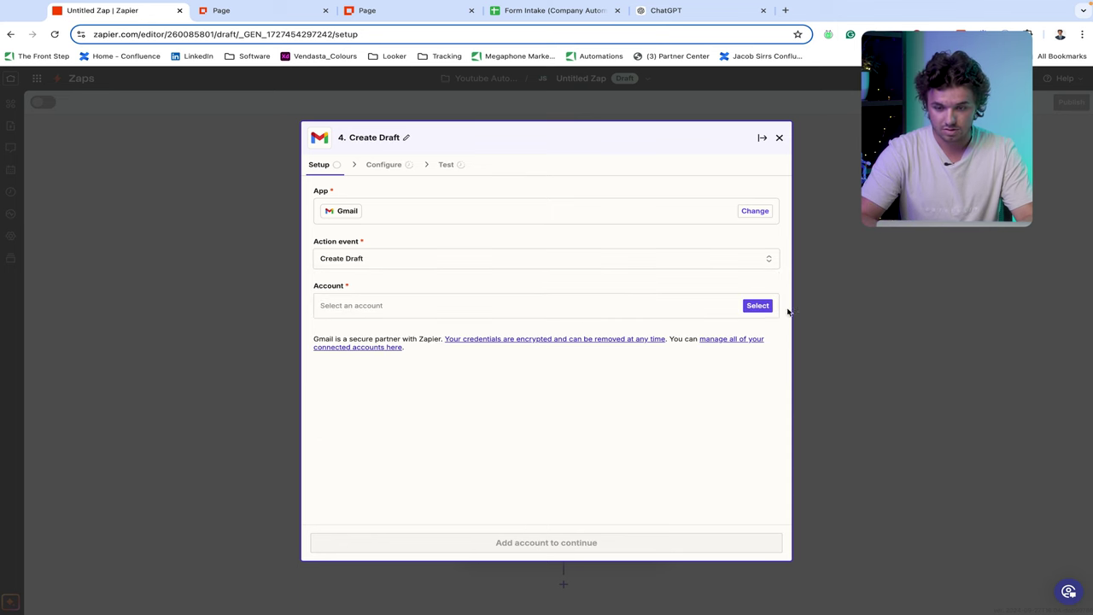
{"action": "left_click", "coordinate": [758, 305]}
{"action": "left_click", "coordinate": [466, 345]}
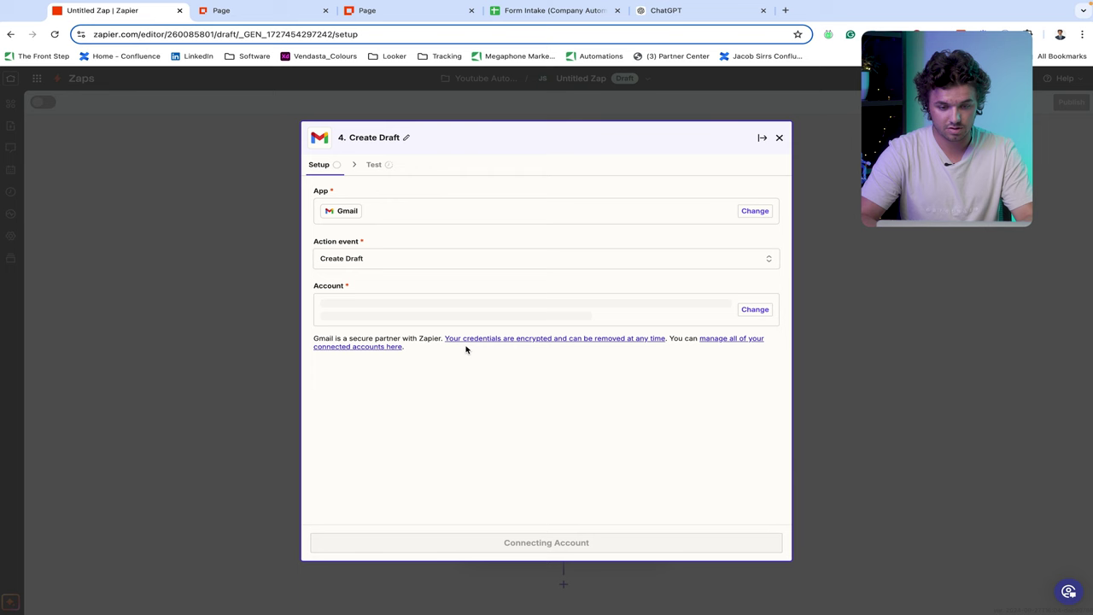
{"action": "left_click", "coordinate": [562, 543]}
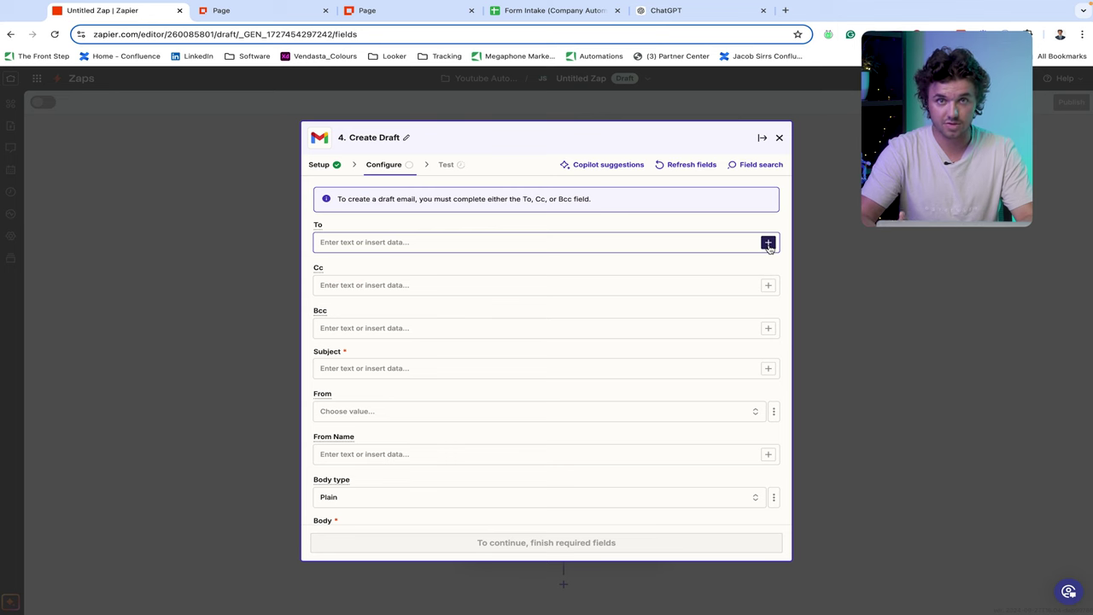
- Fill the draft's To field with Form Submission Created → Form Data: Email
{"action": "left_click", "coordinate": [768, 243]}
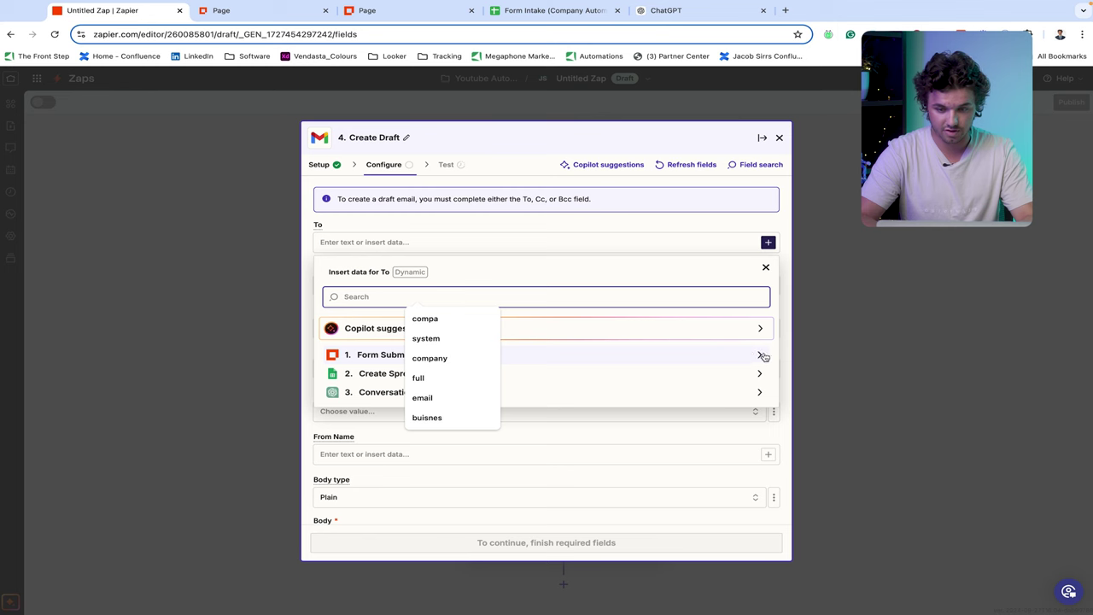
{"action": "left_click", "coordinate": [549, 359]}
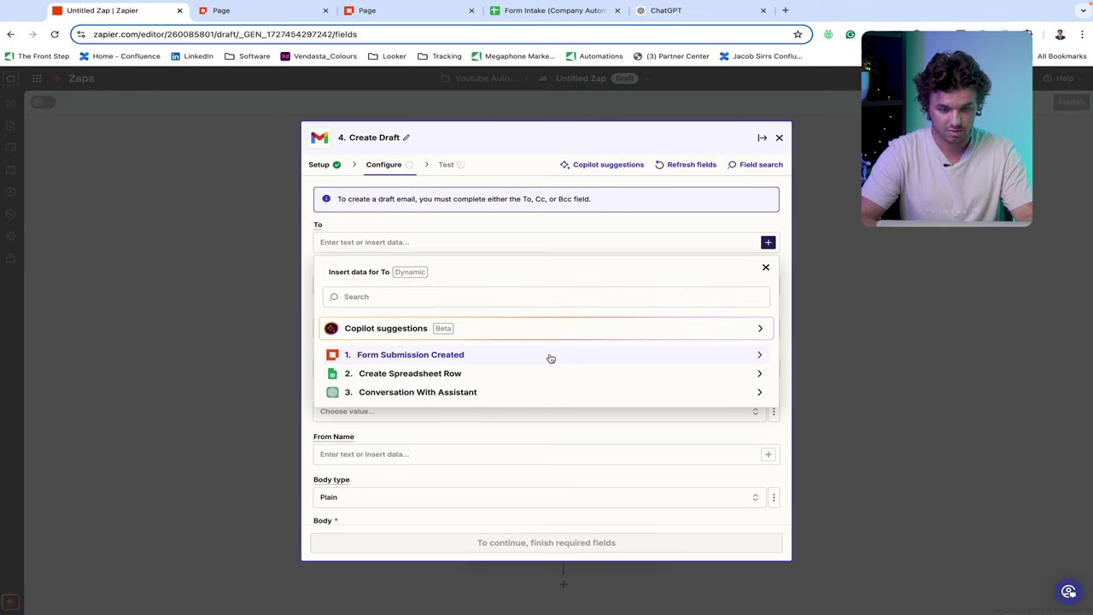
{"action": "left_click", "coordinate": [464, 357]}
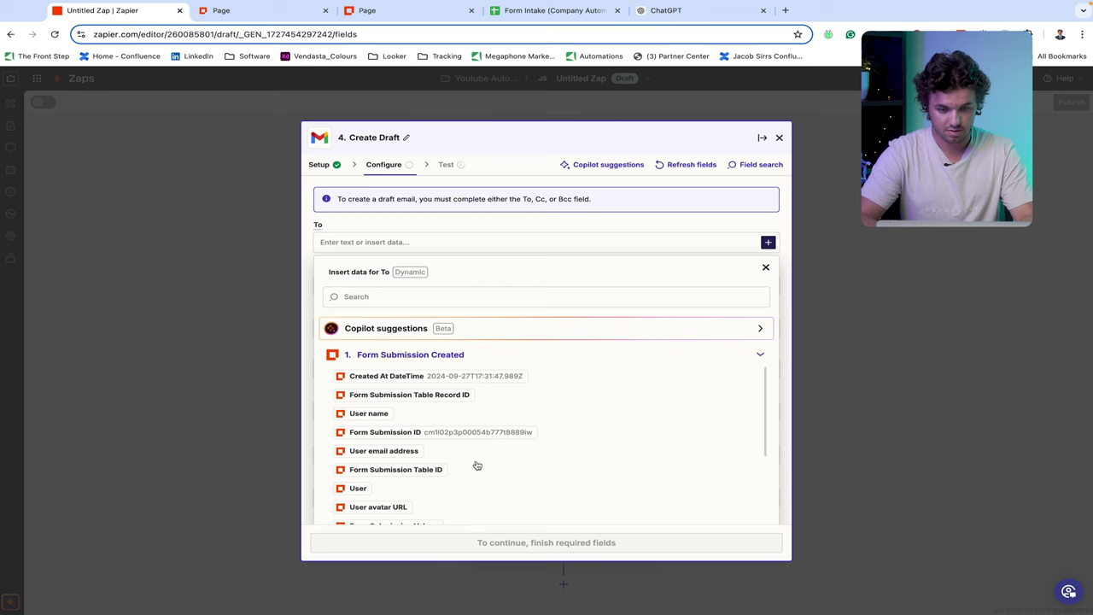
{"action": "scroll", "coordinate": [568, 461], "scroll_direction": "down", "scroll_amount": 5}
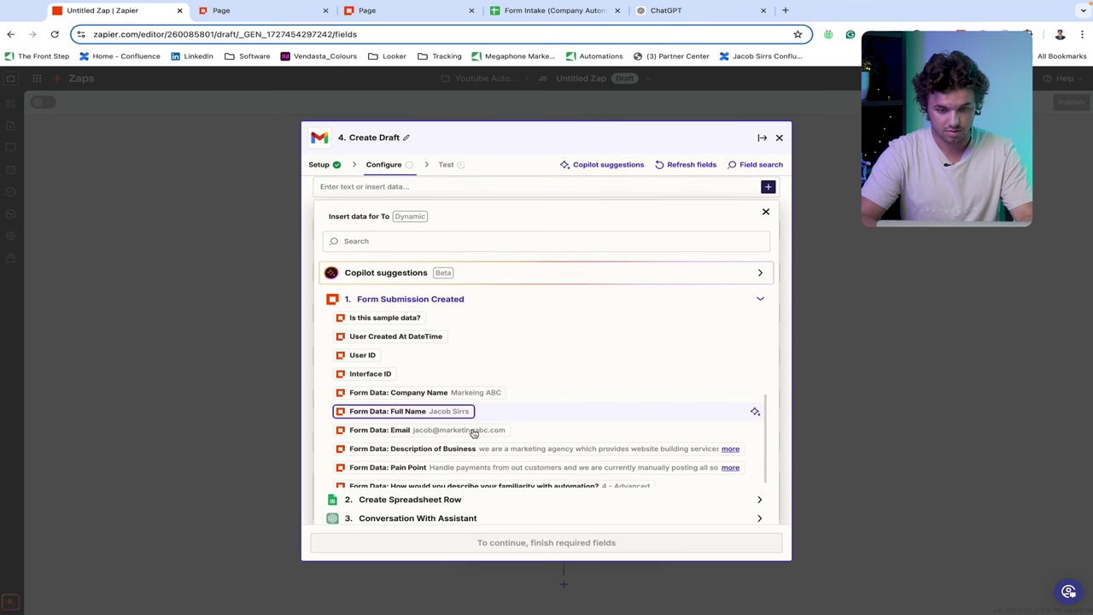
{"action": "left_click", "coordinate": [468, 436]}
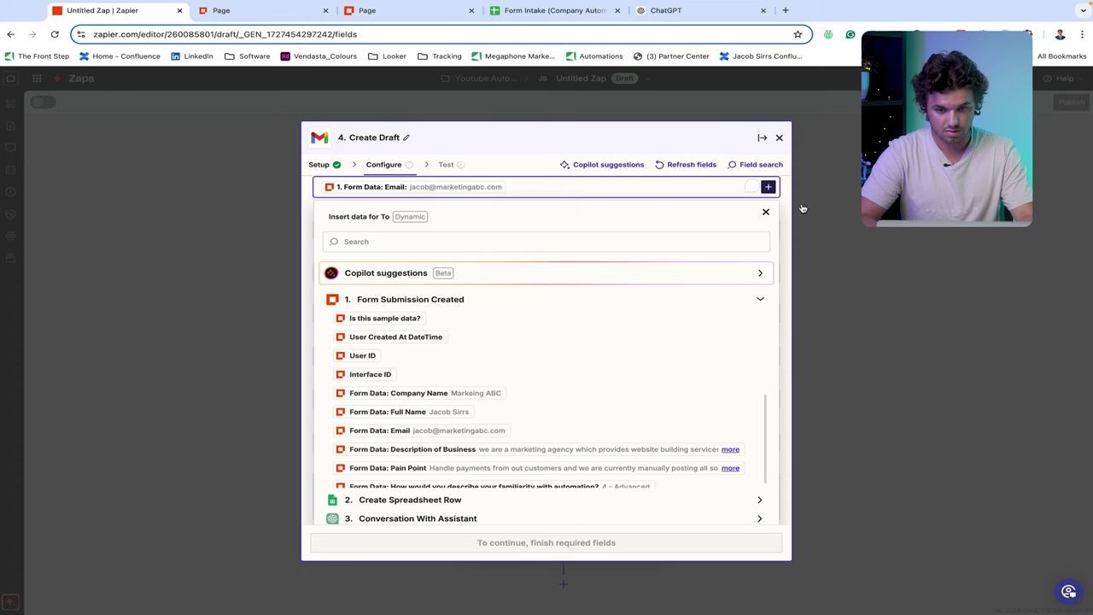
{"action": "left_click", "coordinate": [766, 211]}
- Put Conversation With Assistant → Response Parts into the draft's Body
{"action": "left_click", "coordinate": [516, 504]}
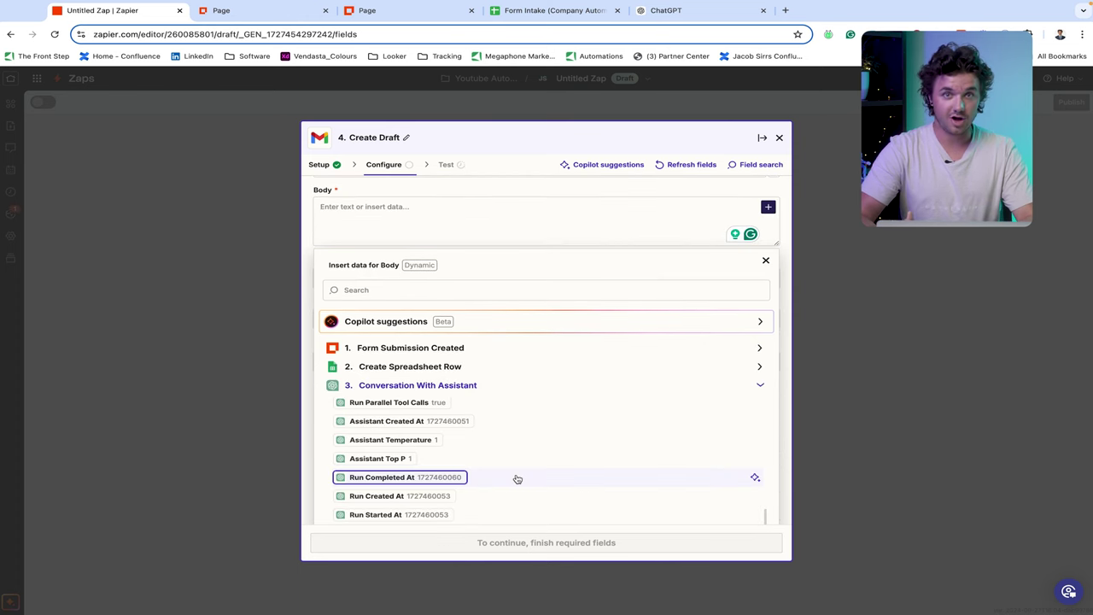
{"action": "scroll", "coordinate": [517, 479], "scroll_direction": "down", "scroll_amount": 1}
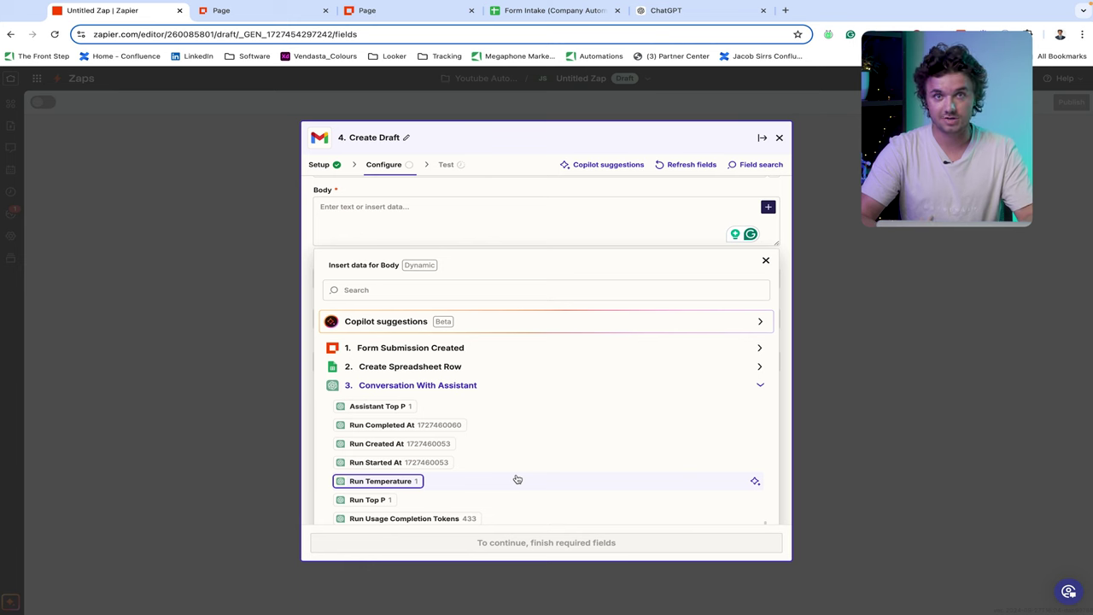
{"action": "scroll", "coordinate": [517, 479], "scroll_direction": "down", "scroll_amount": 1}
{"action": "scroll", "coordinate": [517, 479], "scroll_direction": "down", "scroll_amount": 4}
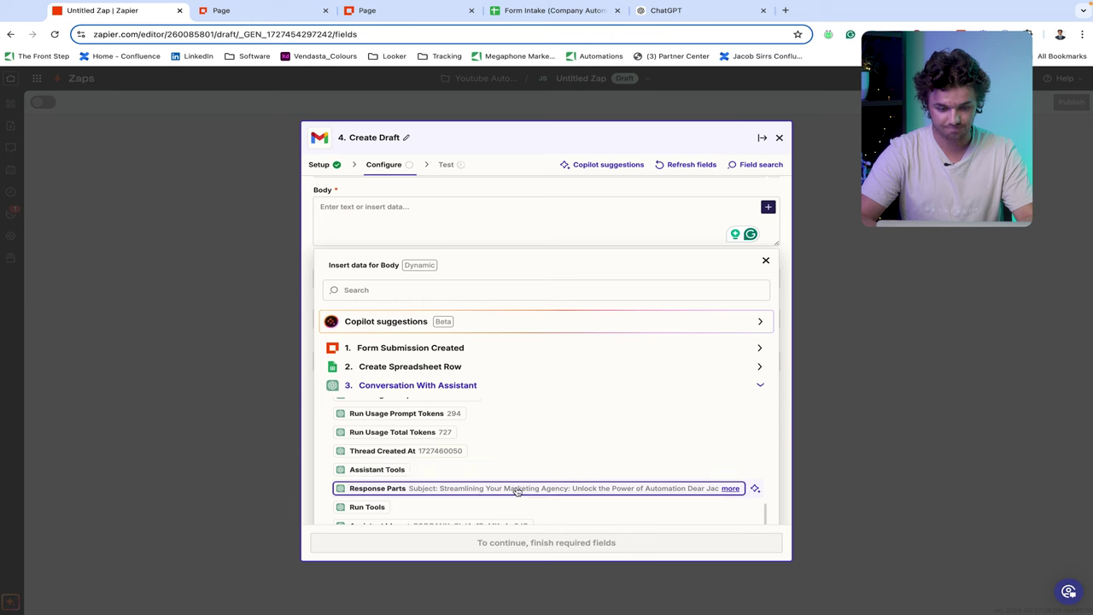
{"action": "left_click", "coordinate": [517, 489]}
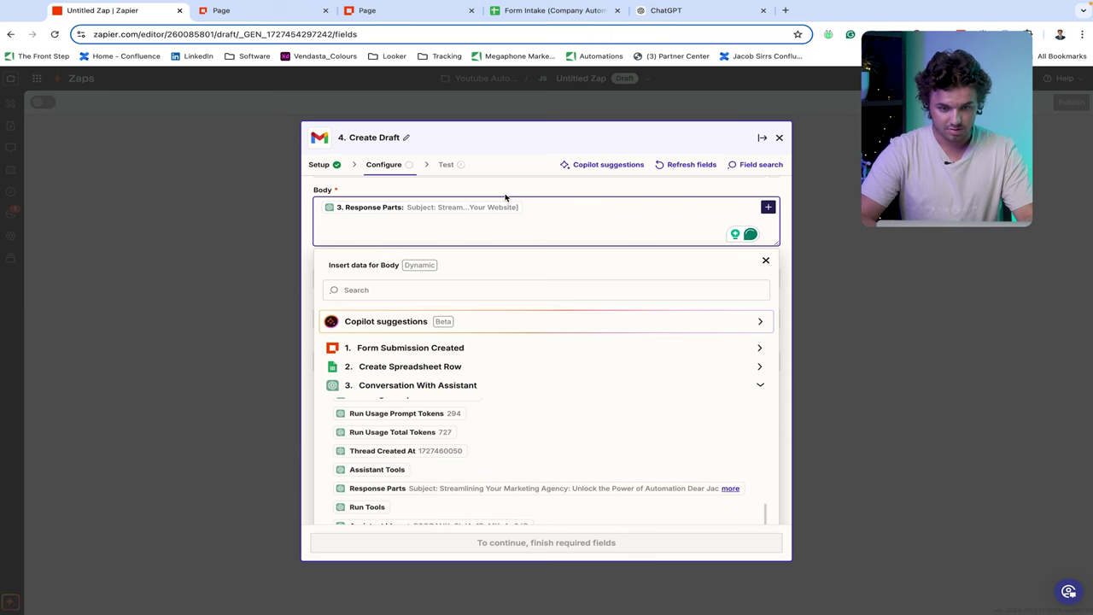
{"action": "left_click", "coordinate": [717, 246]}
{"action": "scroll", "coordinate": [655, 268], "scroll_direction": "up", "scroll_amount": 3}
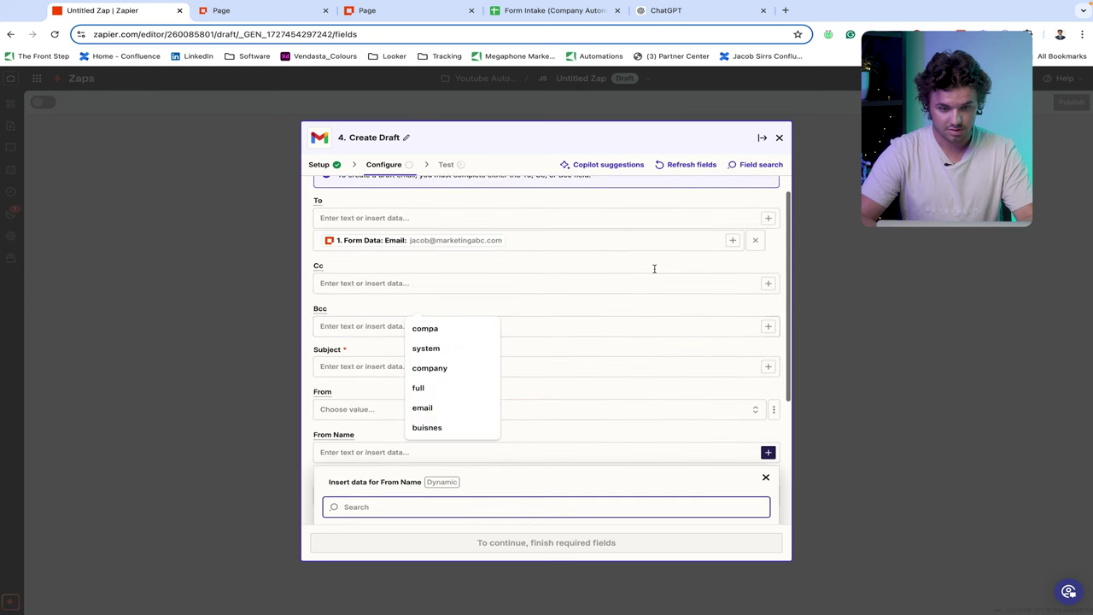
{"action": "scroll", "coordinate": [547, 405], "scroll_direction": "up", "scroll_amount": 2}
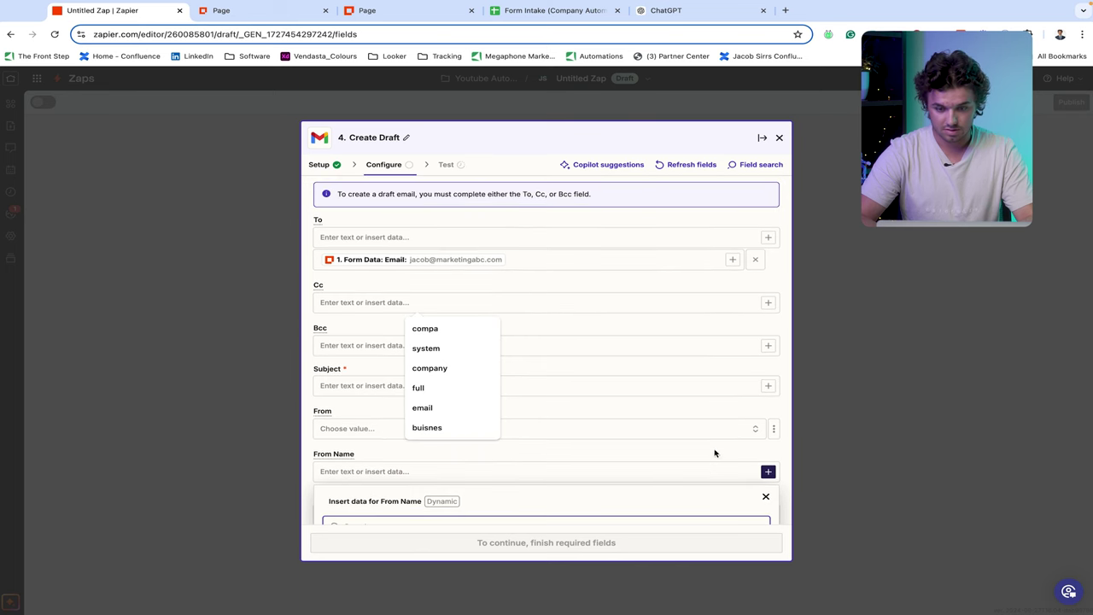
{"action": "scroll", "coordinate": [683, 410], "scroll_direction": "down", "scroll_amount": 3}
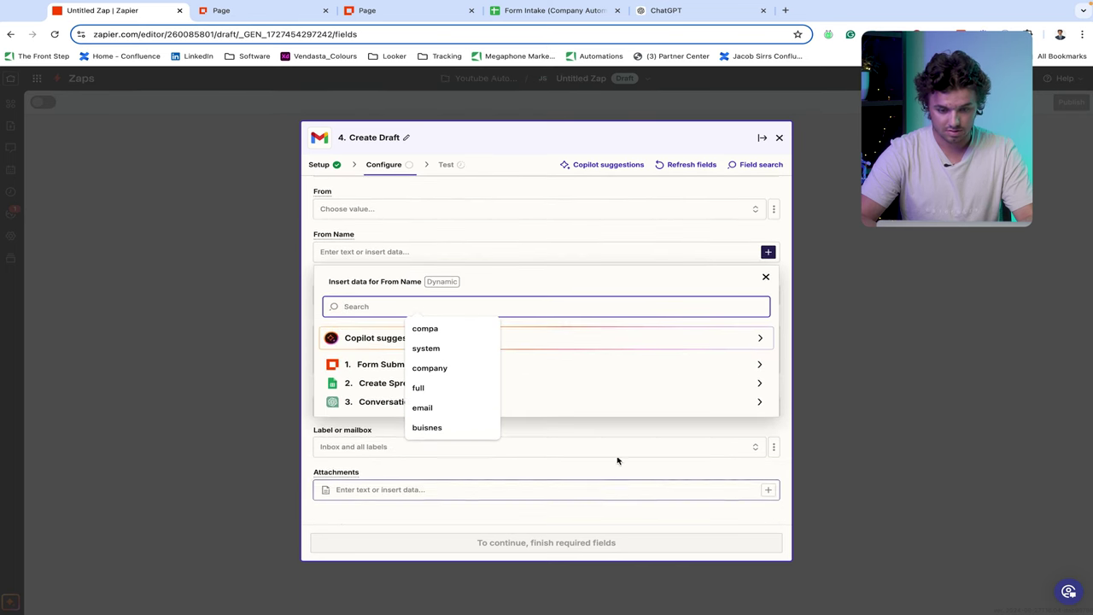
{"action": "key", "text": "Escape"}
{"action": "key", "text": "Escape"}
{"action": "scroll", "coordinate": [505, 257], "scroll_direction": "up", "scroll_amount": 2}
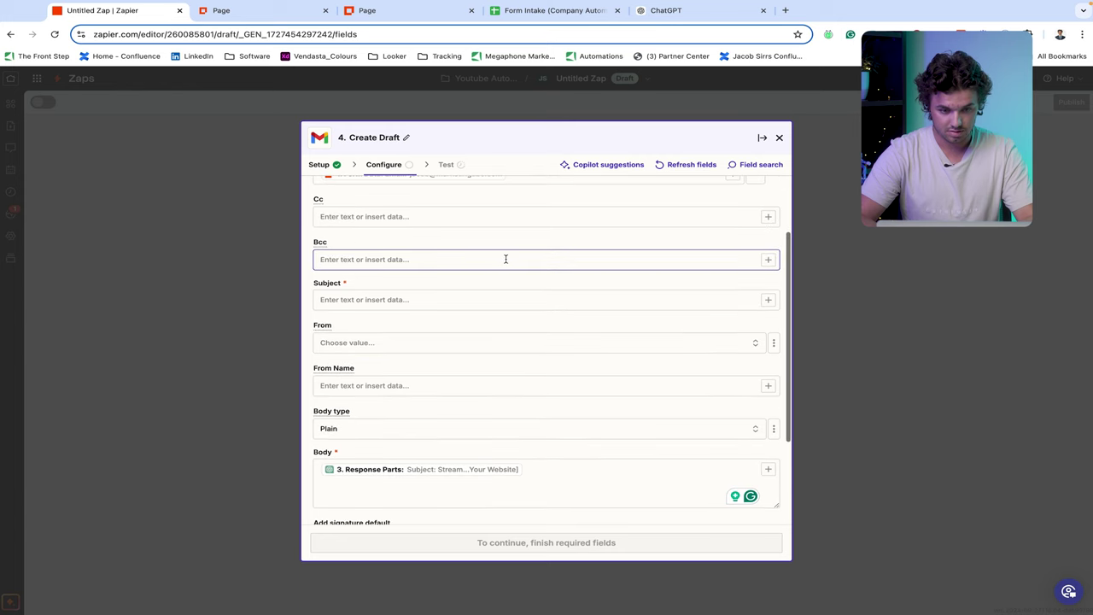
{"action": "scroll", "coordinate": [519, 284], "scroll_direction": "up", "scroll_amount": 1}
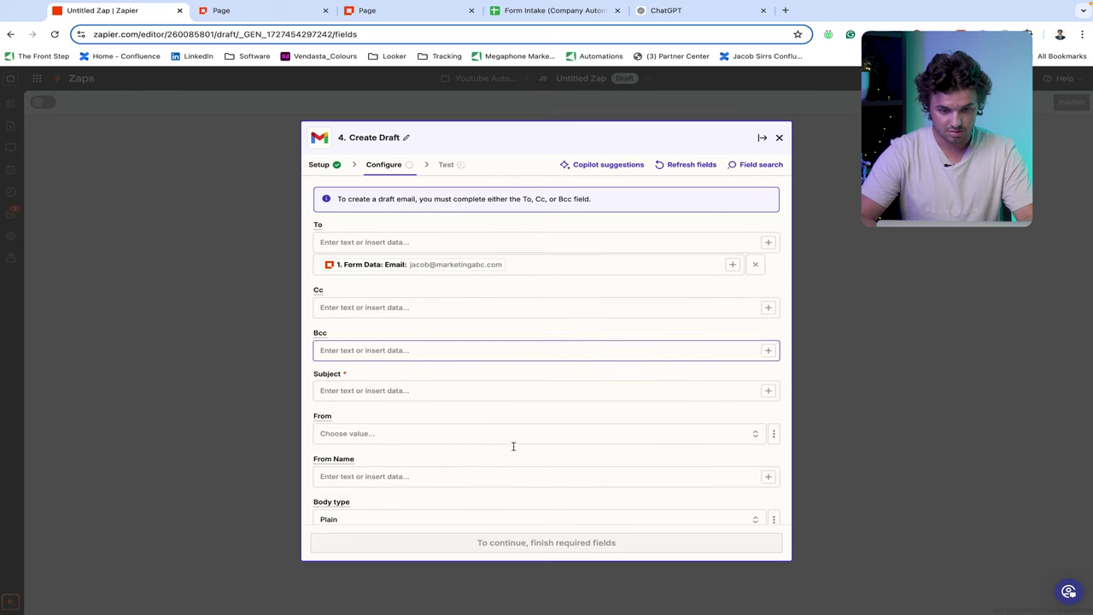
- Enter the Subject 'Thanks for reaching out Let us help Automate!' and proceed to the Test tab
{"action": "left_click", "coordinate": [418, 393]}
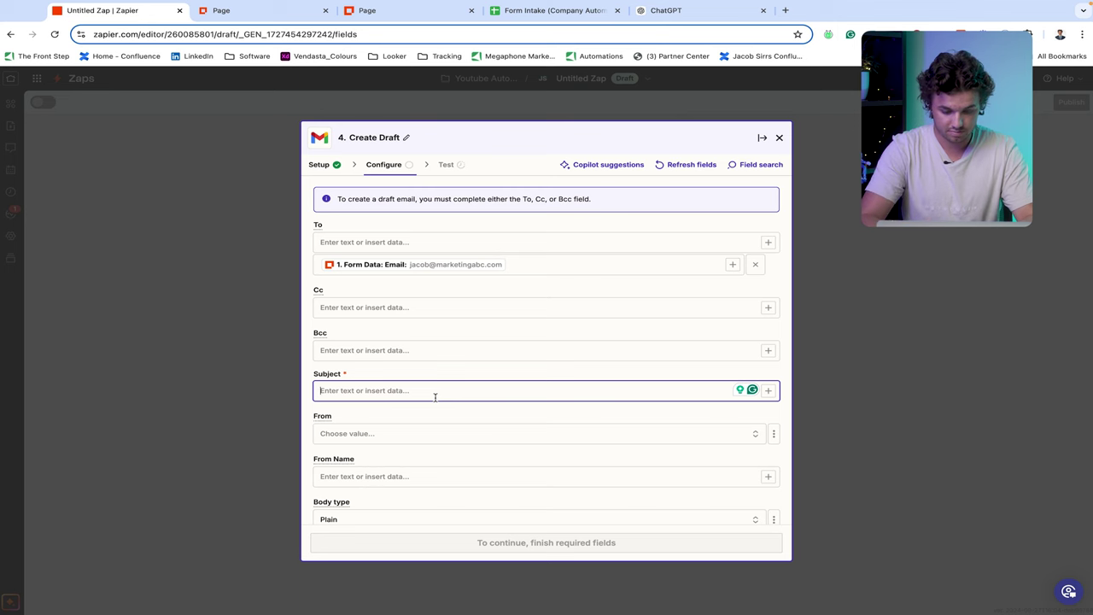
{"action": "type", "text": "Thank"}
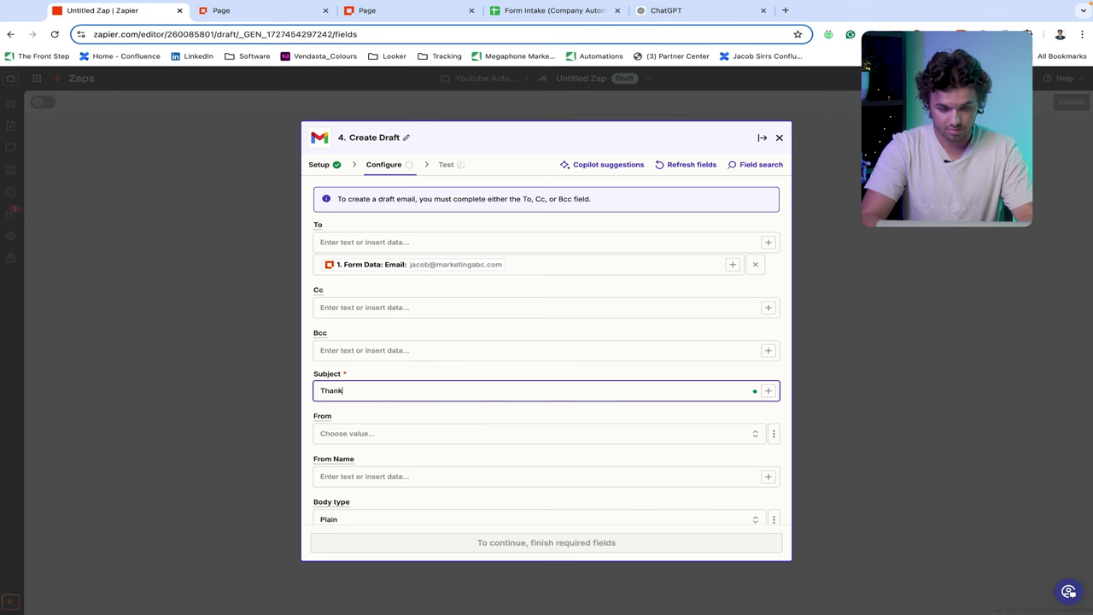
{"action": "type", "text": "s for"}
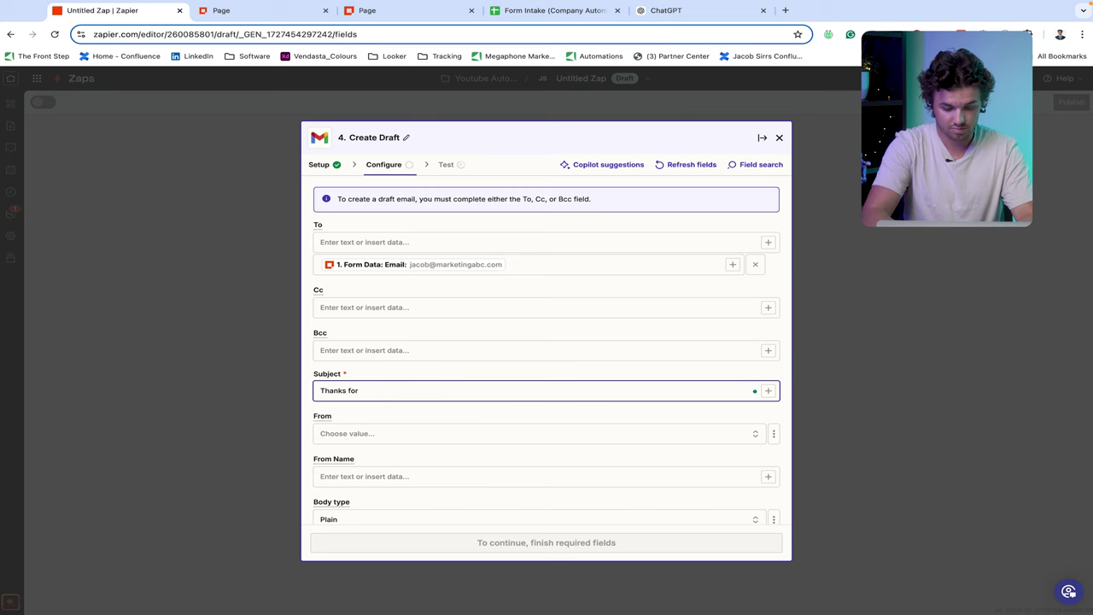
{"action": "type", "text": " reaching out"}
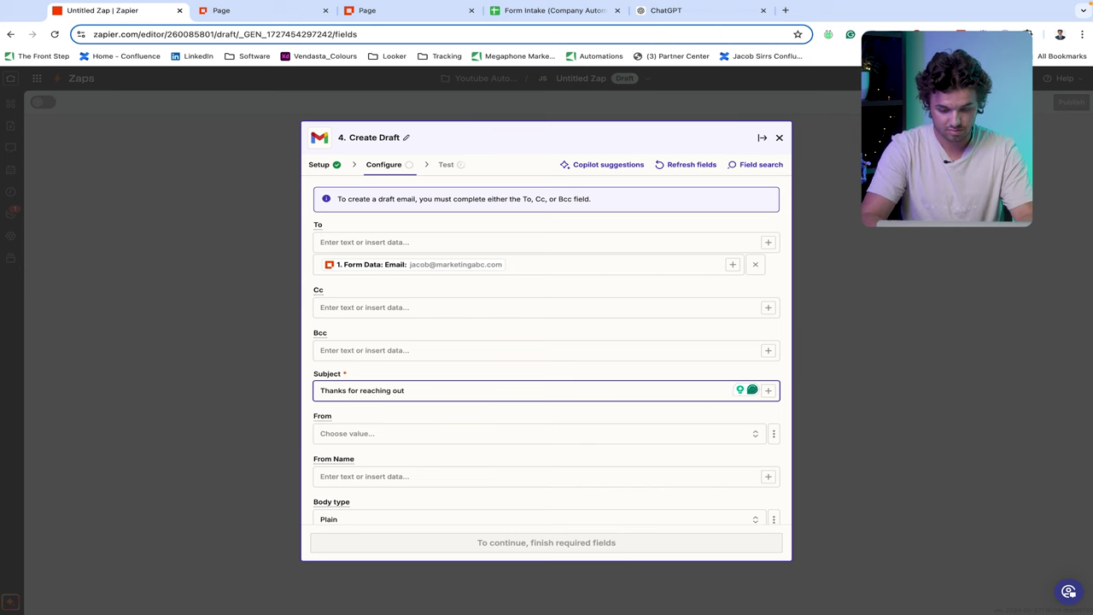
{"action": "type", "text": " Let us help"}
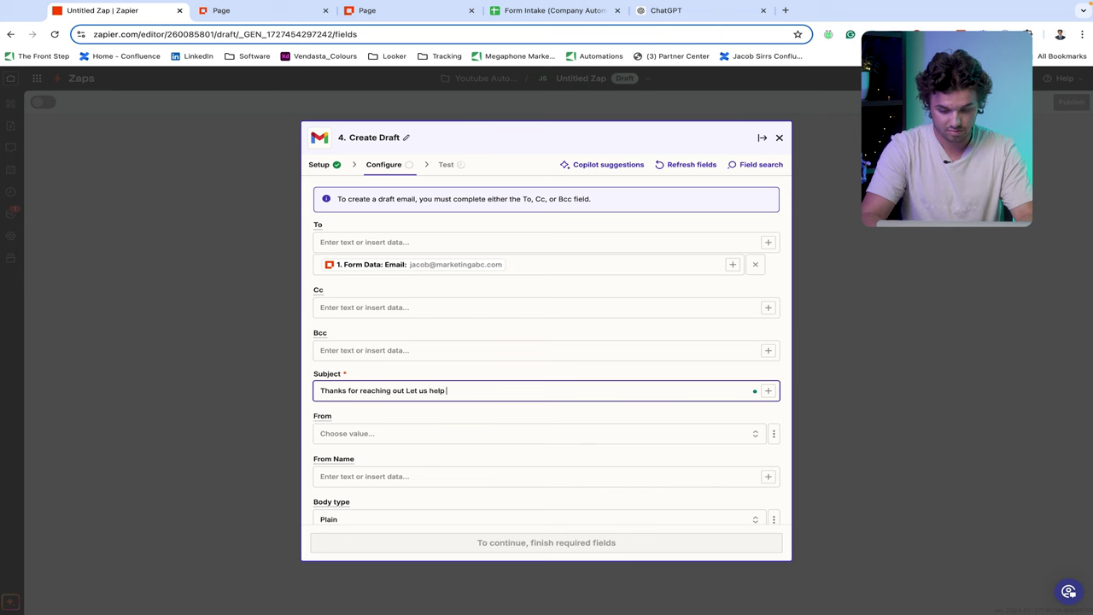
{"action": "type", "text": " Autom"}
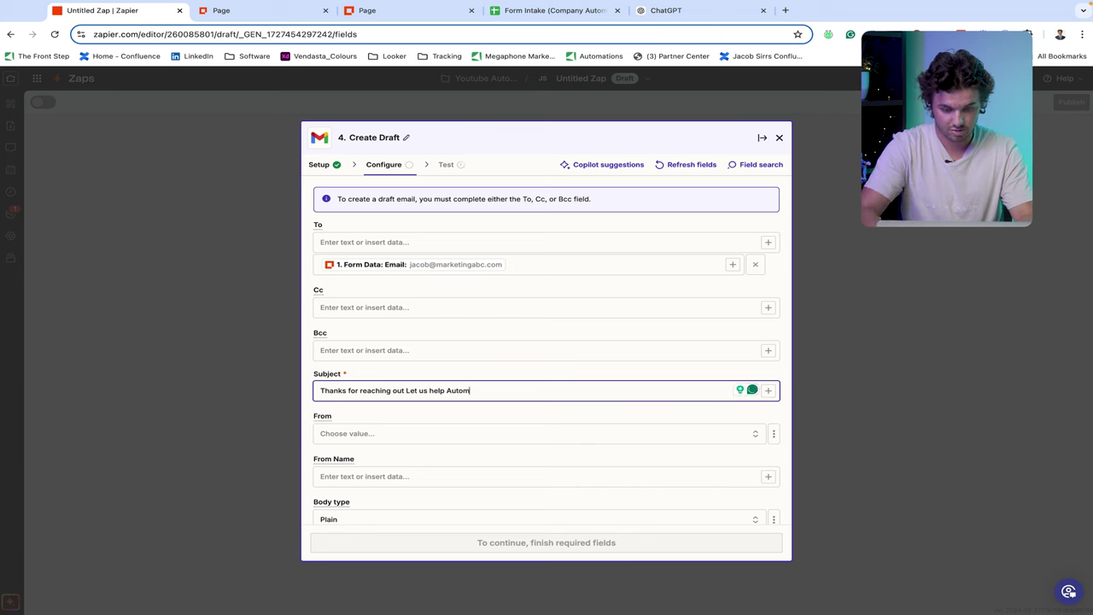
{"action": "type", "text": "ate "}
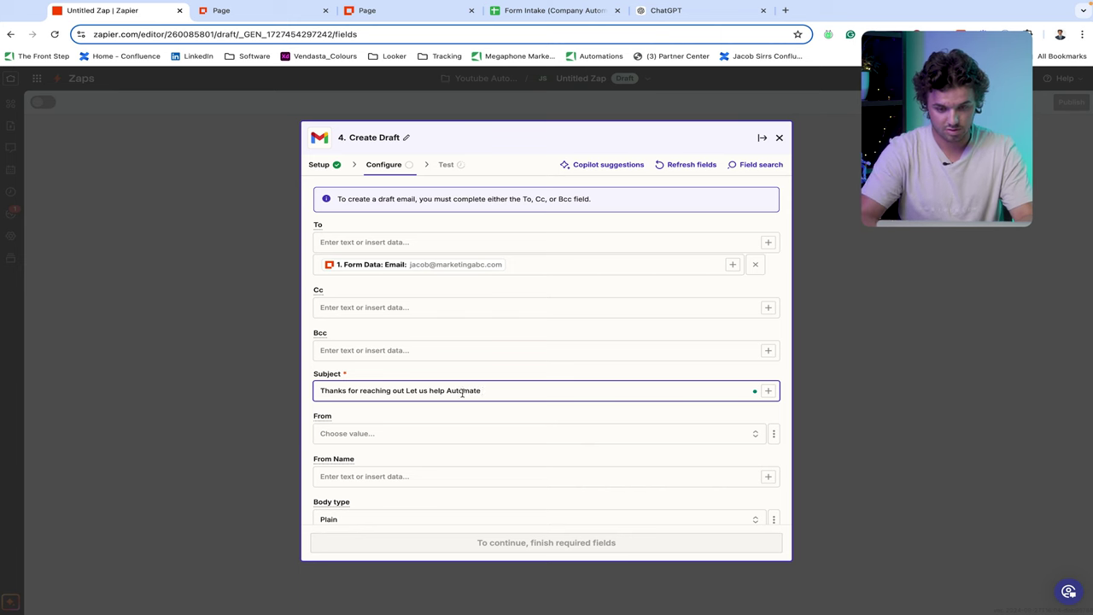
{"action": "type", "text": "!"}
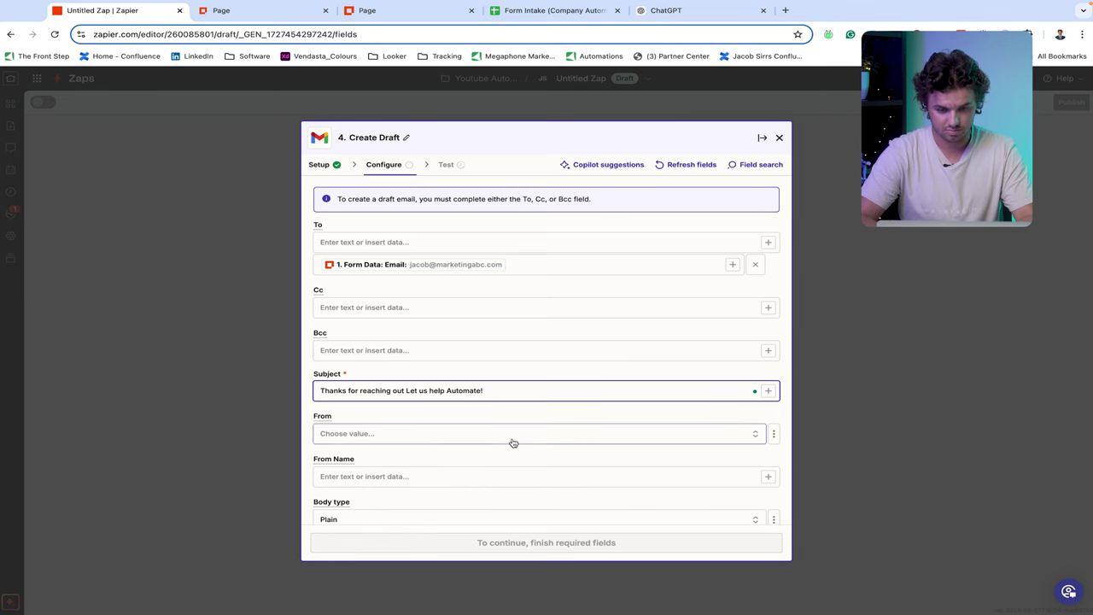
{"action": "scroll", "coordinate": [512, 441], "scroll_direction": "down", "scroll_amount": 1}
{"action": "scroll", "coordinate": [512, 442], "scroll_direction": "down", "scroll_amount": 2}
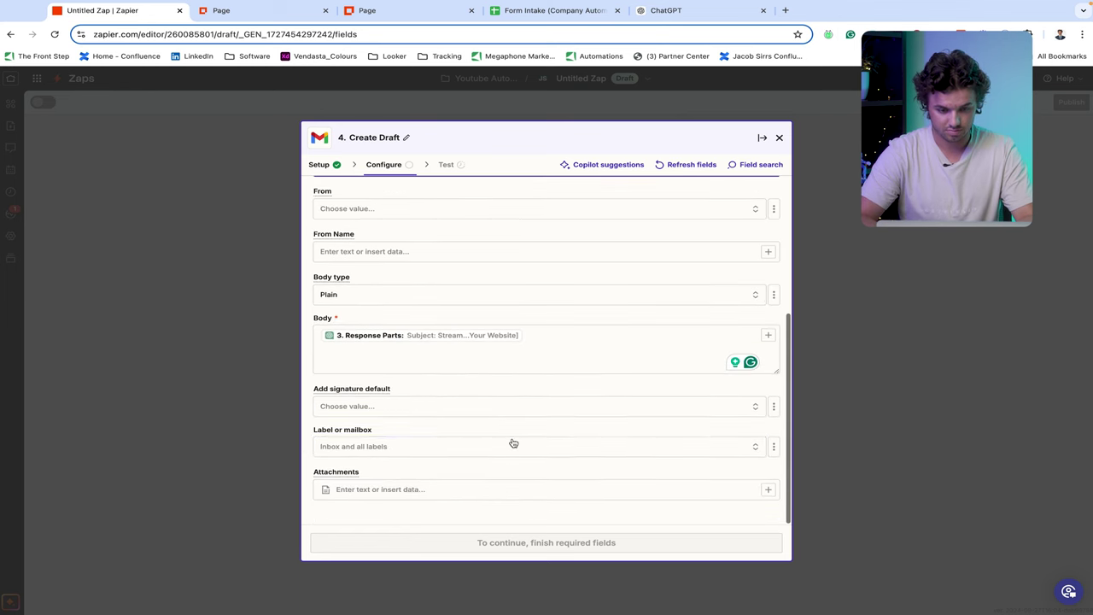
{"action": "left_click", "coordinate": [504, 547]}
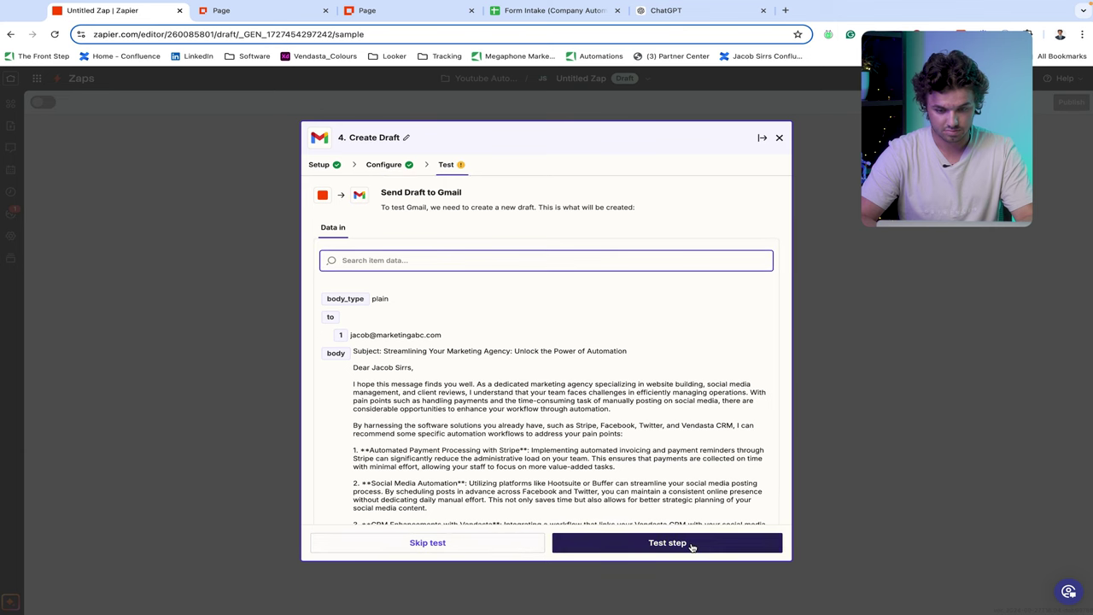
- Run the Gmail step test to create the draft in Gmail
{"action": "left_click", "coordinate": [691, 544]}
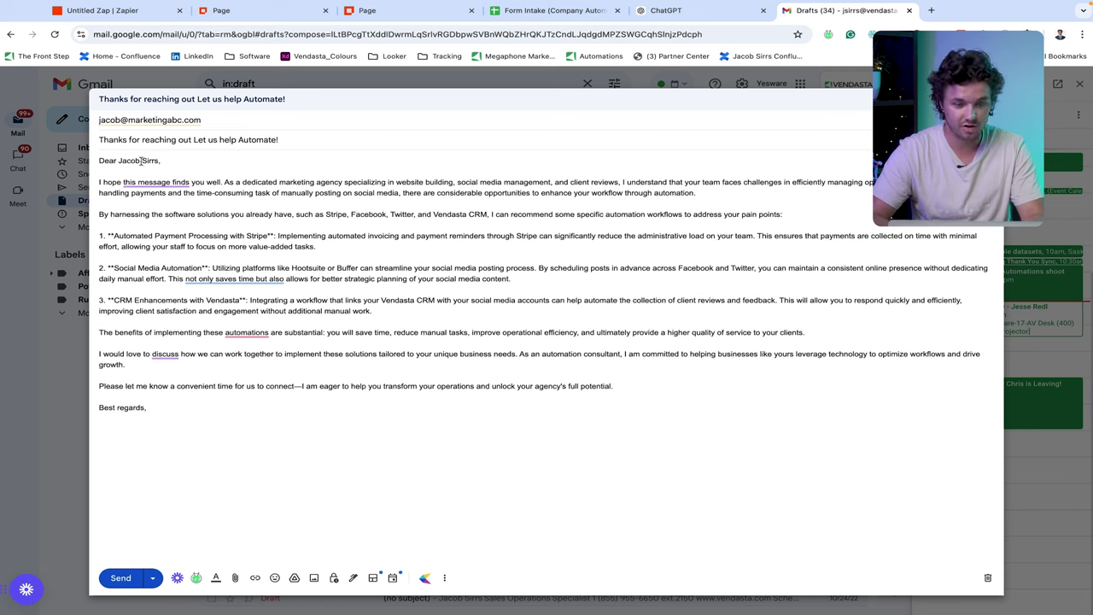
{"action": "left_click_drag", "start_coordinate": [158, 161], "coordinate": [119, 162]}
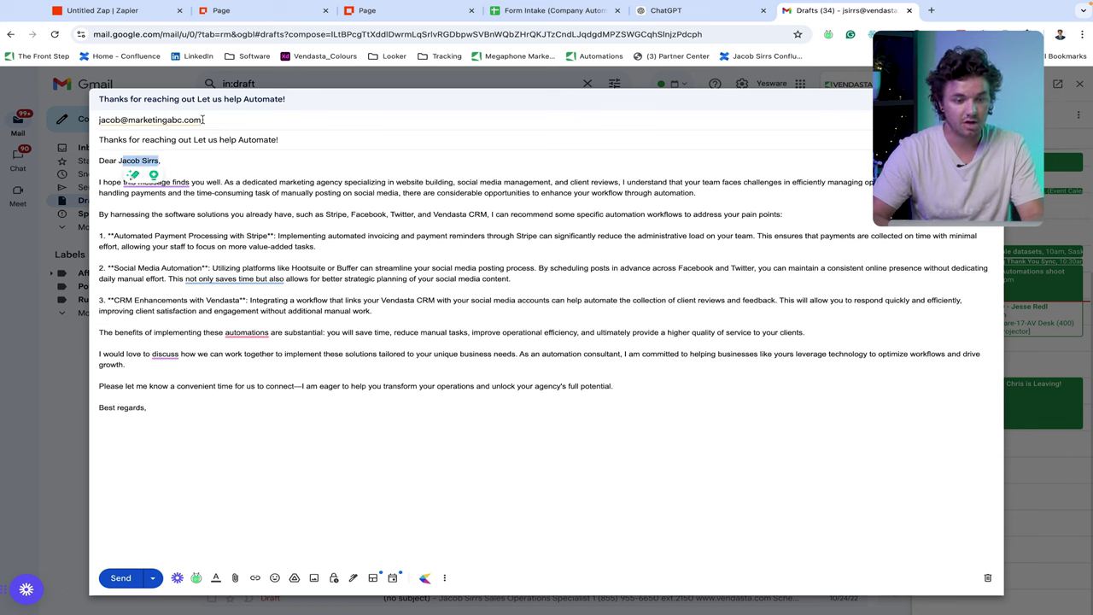